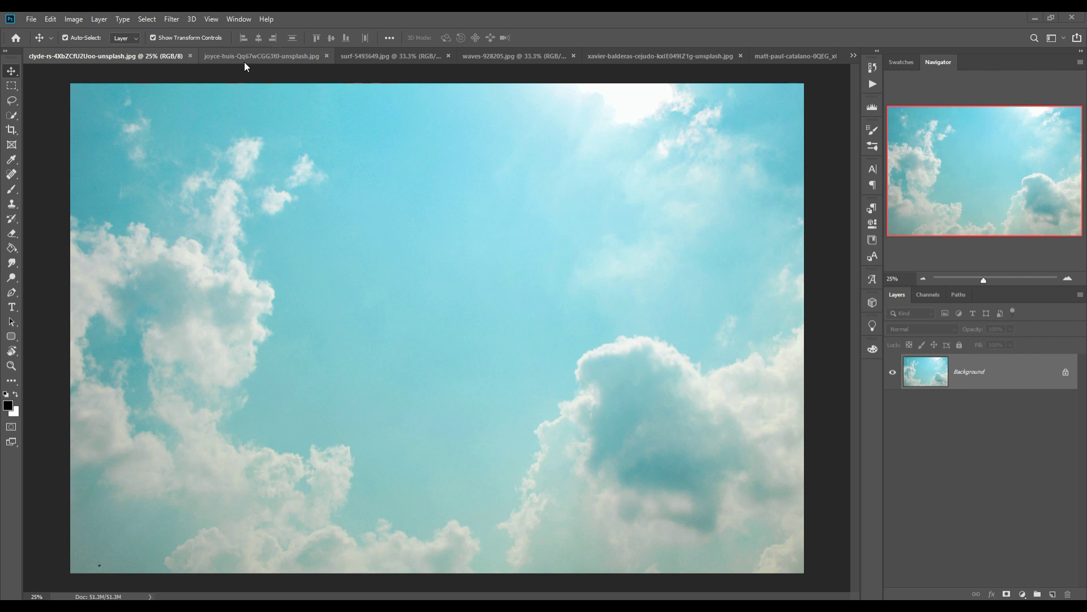
Pick the Pen tool on the joyce-huis surfer photo and zoom to 200% on her legs.
{"action": "left_click", "coordinate": [243, 59]}
{"action": "left_click", "coordinate": [12, 292]}
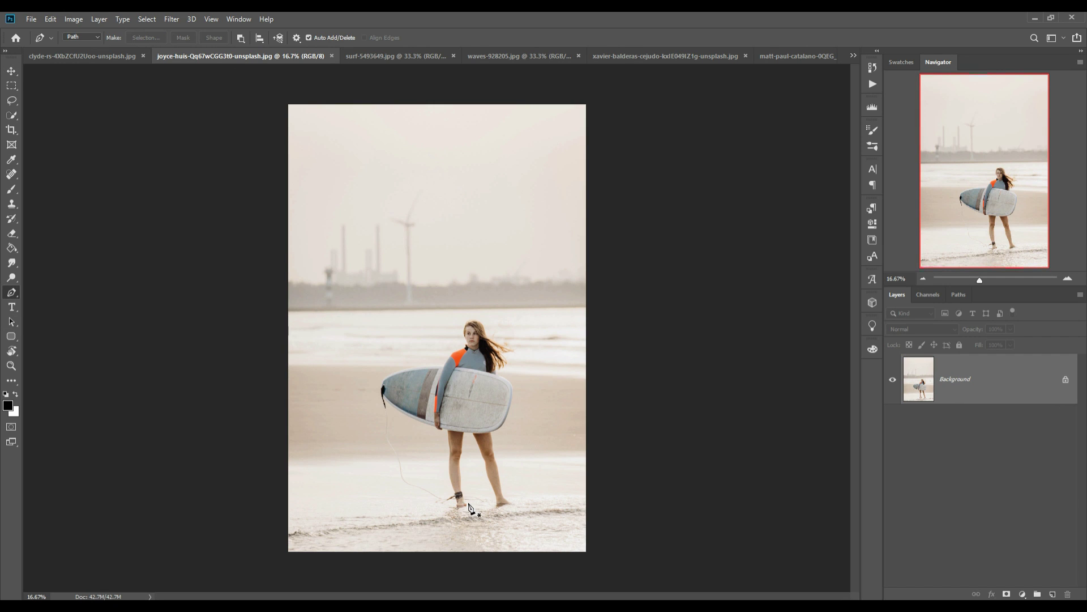
{"action": "key", "text": "ctrl+plus"}
{"action": "key", "text": "ctrl+plus"}
{"action": "key", "text": "ctrl+plus"}
{"action": "key", "text": "ctrl+plus"}
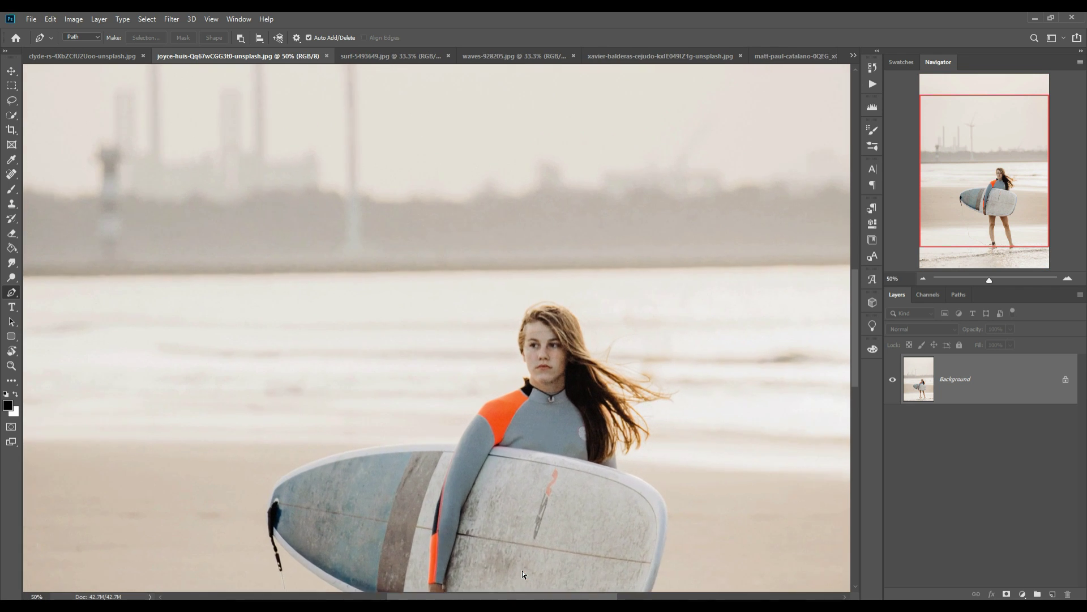
{"action": "key", "text": "ctrl+plus"}
{"action": "left_click_drag", "start_coordinate": [528, 578], "coordinate": [565, 289]}
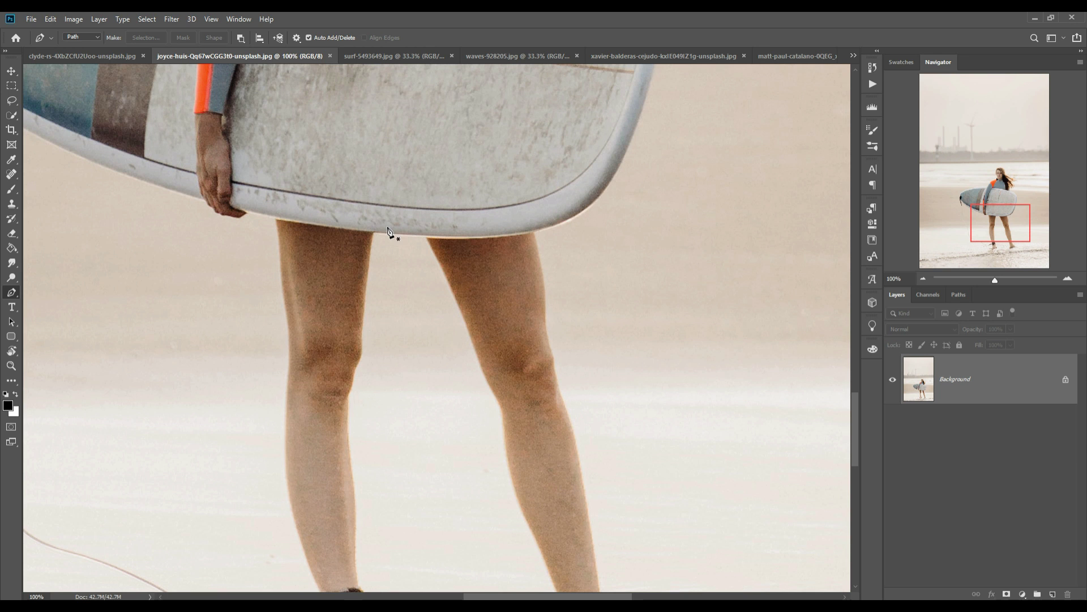
{"action": "key", "text": "ctrl+plus"}
Start the path under the surfboard and place anchors down the leg and along the foot.
{"action": "left_click", "coordinate": [309, 136]}
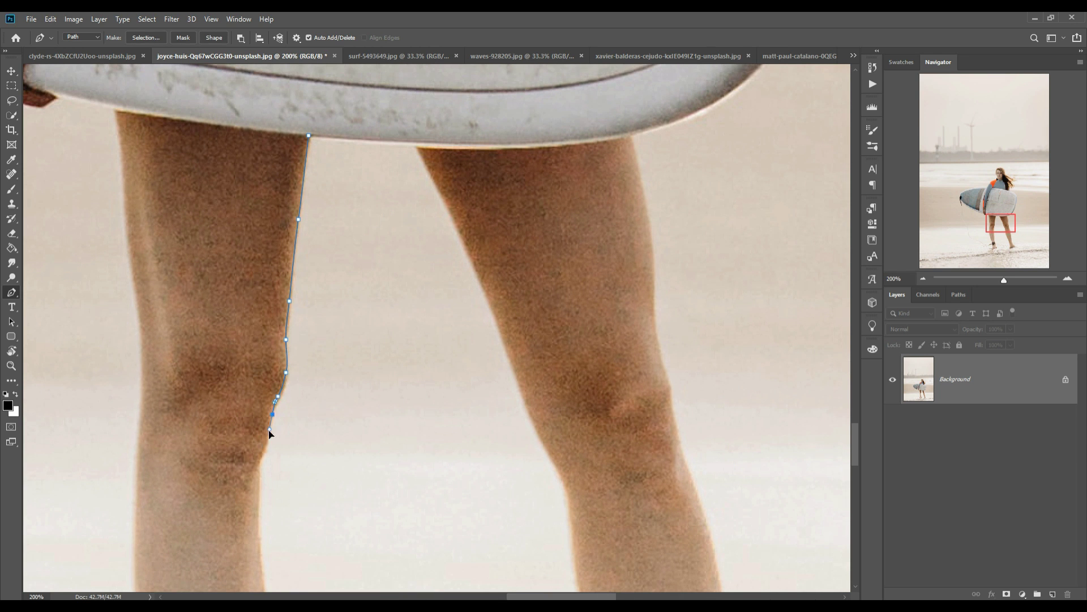
{"action": "left_click", "coordinate": [263, 445]}
{"action": "scroll", "coordinate": [266, 404], "scroll_direction": "down", "scroll_amount": 3}
{"action": "left_click", "coordinate": [269, 383]}
{"action": "scroll", "coordinate": [269, 383], "scroll_direction": "down", "scroll_amount": 3}
{"action": "left_click", "coordinate": [278, 422]}
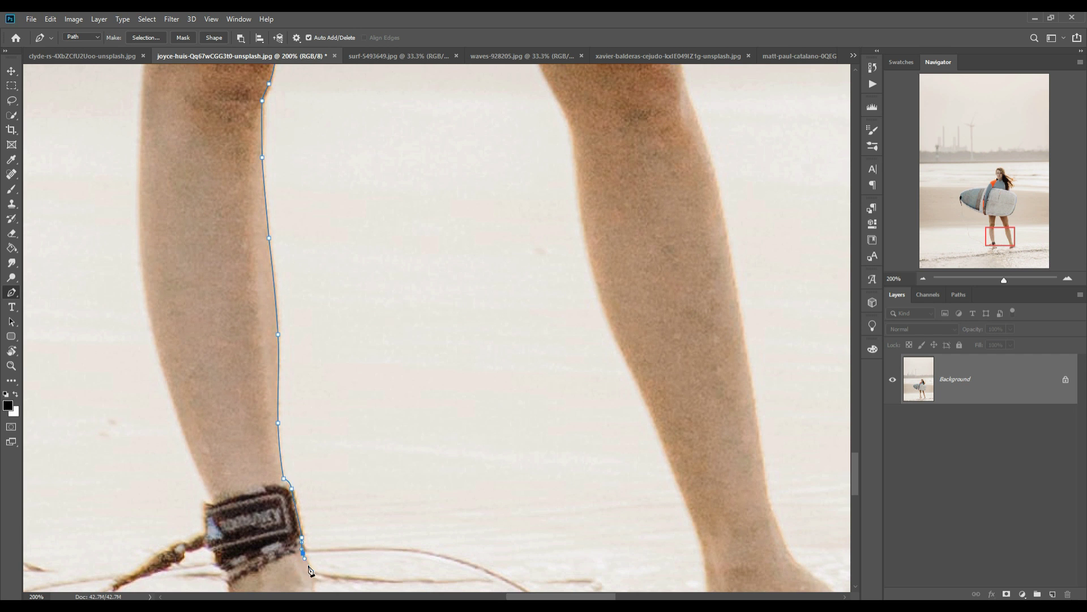
{"action": "scroll", "coordinate": [310, 570], "scroll_direction": "down", "scroll_amount": 4}
{"action": "left_click", "coordinate": [313, 357]}
{"action": "left_click", "coordinate": [317, 376]}
{"action": "left_click", "coordinate": [330, 402]}
{"action": "left_click", "coordinate": [341, 414]}
{"action": "left_click", "coordinate": [349, 432]}
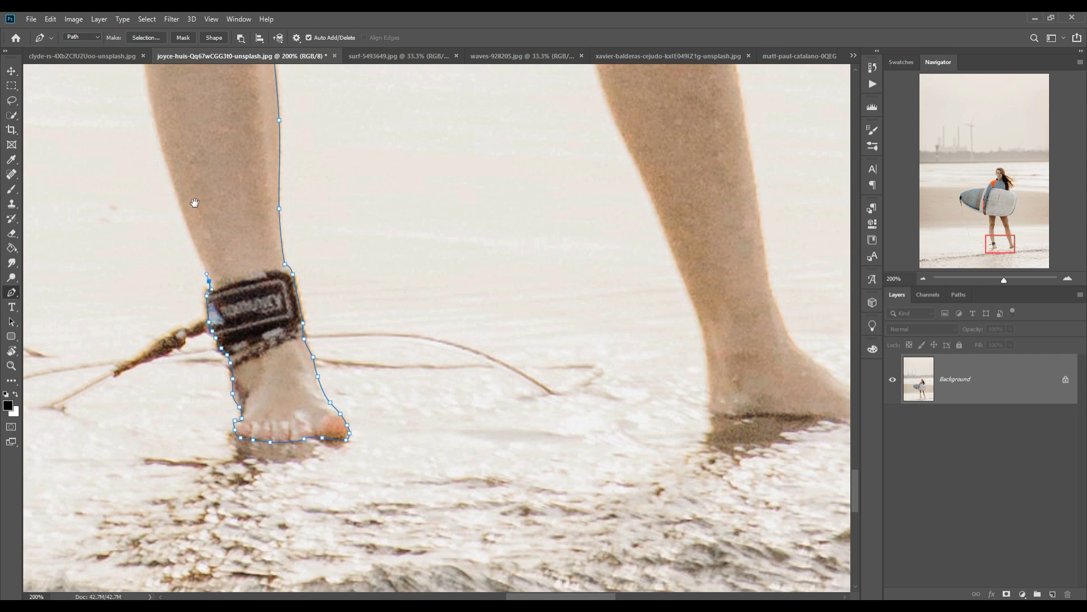
Continue the path with anchors up the leg's left edge.
{"action": "scroll", "coordinate": [216, 283], "scroll_direction": "up", "scroll_amount": 5}
{"action": "left_click", "coordinate": [226, 345]}
{"action": "left_click", "coordinate": [232, 447]}
{"action": "scroll", "coordinate": [238, 226], "scroll_direction": "up", "scroll_amount": 5}
{"action": "scroll", "coordinate": [255, 170], "scroll_direction": "up", "scroll_amount": 5}
{"action": "left_click", "coordinate": [280, 339]}
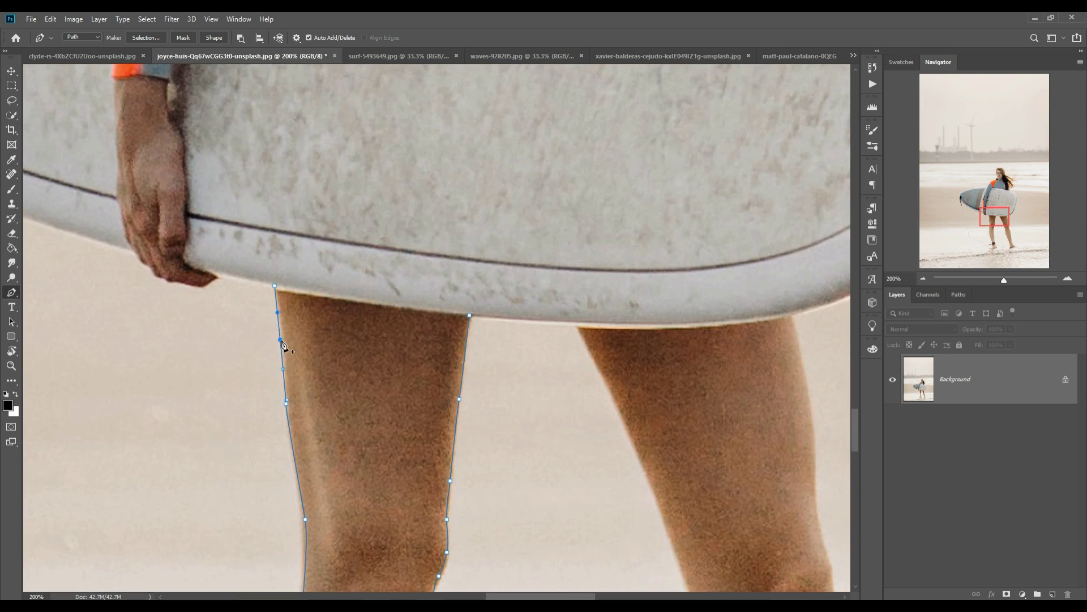
Place curved anchors along the surfboard's edge and top edge.
{"action": "scroll", "coordinate": [137, 258], "scroll_direction": "left", "scroll_amount": 10}
{"action": "scroll", "coordinate": [170, 227], "scroll_direction": "up", "scroll_amount": 5}
{"action": "left_click_drag", "start_coordinate": [353, 283], "coordinate": [294, 233]}
{"action": "left_click_drag", "start_coordinate": [231, 103], "coordinate": [311, 217]}
{"action": "scroll", "coordinate": [432, 219], "scroll_direction": "right", "scroll_amount": 5}
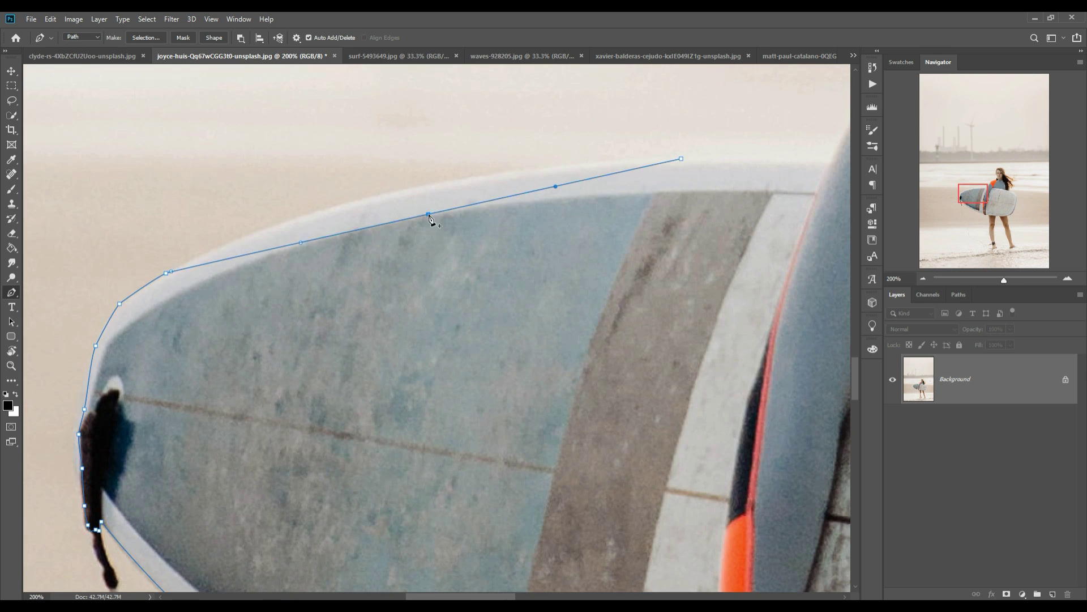
{"action": "left_click", "coordinate": [547, 254]}
{"action": "scroll", "coordinate": [594, 260], "scroll_direction": "right", "scroll_amount": 5}
{"action": "scroll", "coordinate": [595, 260], "scroll_direction": "up", "scroll_amount": 3}
Trace the path around her shoulder and up the side of her neck.
{"action": "left_click", "coordinate": [481, 207]}
{"action": "left_click_drag", "start_coordinate": [449, 243], "coordinate": [427, 239]}
{"action": "left_click", "coordinate": [522, 193]}
{"action": "left_click", "coordinate": [539, 185]}
{"action": "left_click", "coordinate": [567, 177]}
{"action": "left_click", "coordinate": [574, 172]}
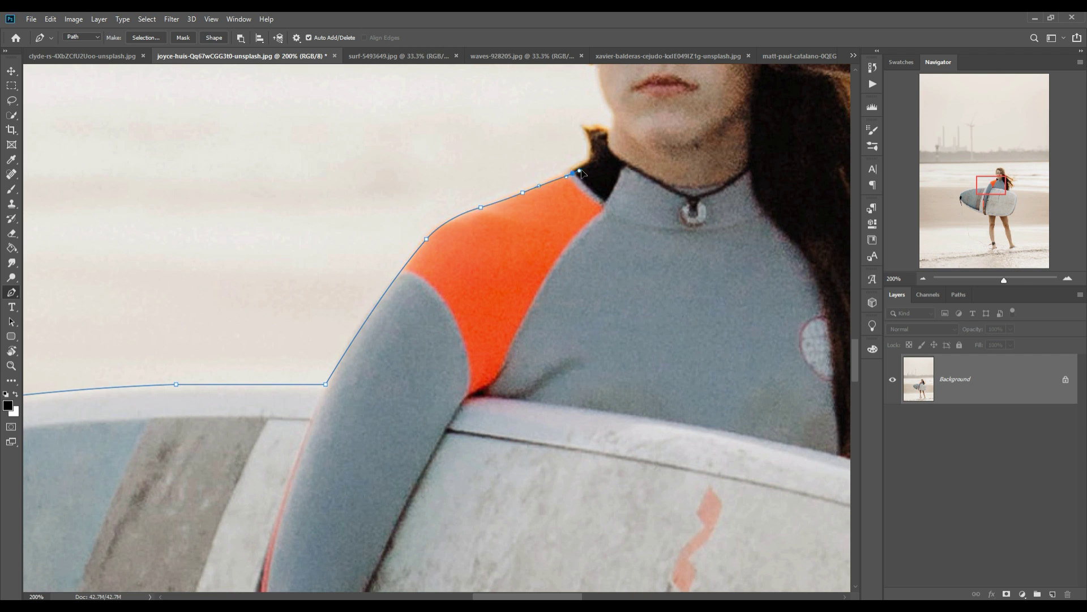
{"action": "scroll", "coordinate": [616, 118], "scroll_direction": "up", "scroll_amount": 5}
{"action": "left_click", "coordinate": [605, 311]}
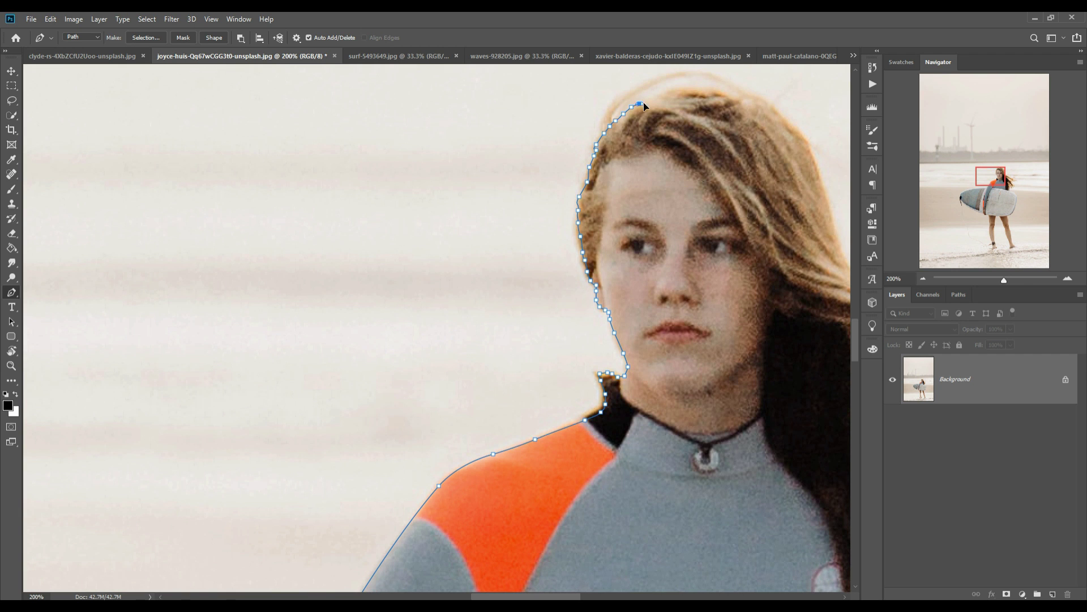
Add anchors along her windblown hair.
{"action": "scroll", "coordinate": [800, 139], "scroll_direction": "right", "scroll_amount": 5}
{"action": "scroll", "coordinate": [493, 340], "scroll_direction": "down", "scroll_amount": 3}
{"action": "left_click", "coordinate": [234, 156]}
{"action": "left_click", "coordinate": [254, 171]}
{"action": "left_click", "coordinate": [268, 186]}
{"action": "left_click", "coordinate": [278, 201]}
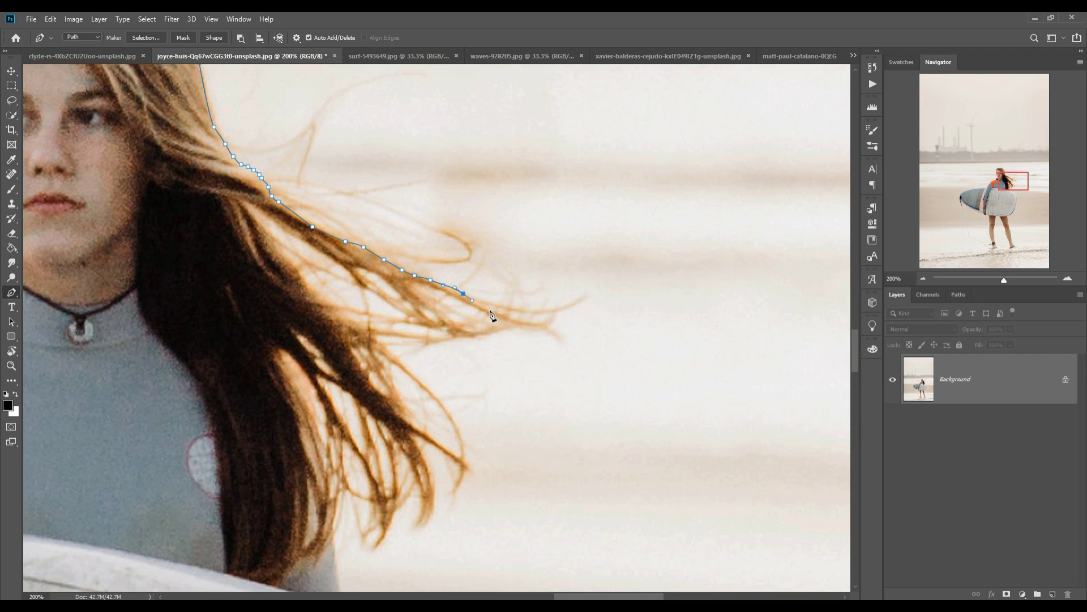
Extend the path along the surfboard rail.
{"action": "scroll", "coordinate": [470, 478], "scroll_direction": "down", "scroll_amount": 5}
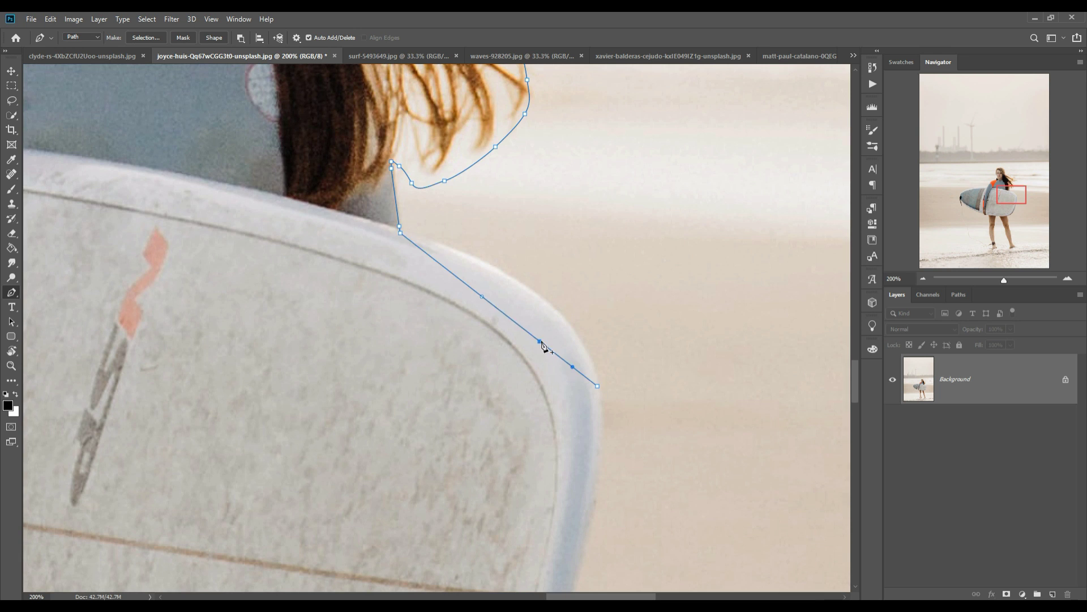
{"action": "scroll", "coordinate": [544, 347], "scroll_direction": "down", "scroll_amount": 5}
{"action": "left_click", "coordinate": [592, 267]}
{"action": "scroll", "coordinate": [591, 272], "scroll_direction": "down", "scroll_amount": 5}
{"action": "left_click_drag", "start_coordinate": [493, 384], "coordinate": [453, 422]}
{"action": "scroll", "coordinate": [407, 387], "scroll_direction": "down", "scroll_amount": 3}
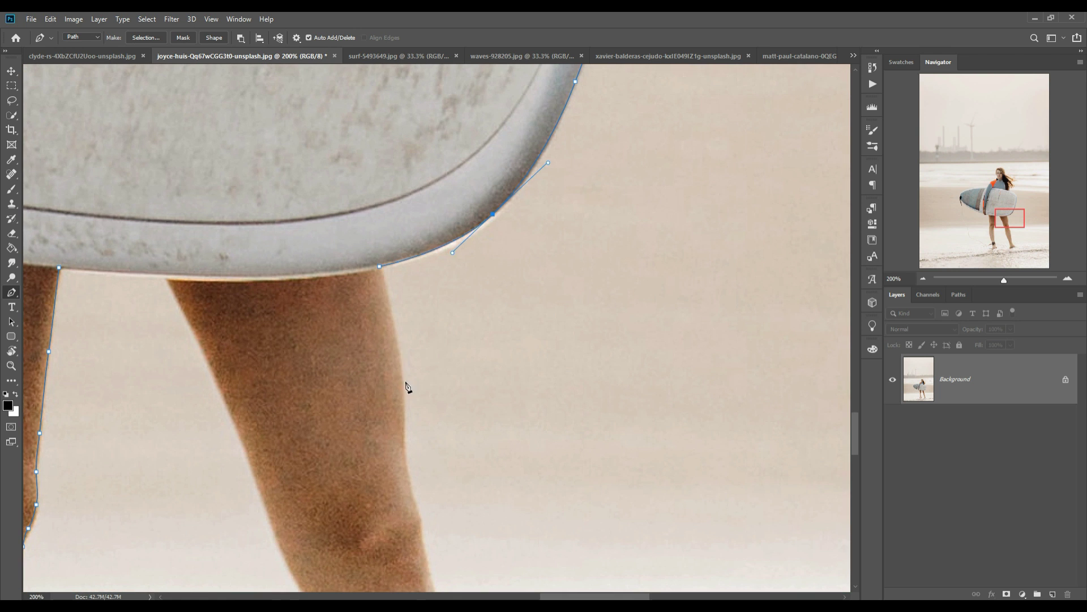
{"action": "scroll", "coordinate": [422, 546], "scroll_direction": "down", "scroll_amount": 3}
Trace down the other shin and foot, then back up the calf to the knee.
{"action": "left_click", "coordinate": [410, 467]}
{"action": "scroll", "coordinate": [410, 466], "scroll_direction": "down", "scroll_amount": 3}
{"action": "left_click", "coordinate": [442, 495]}
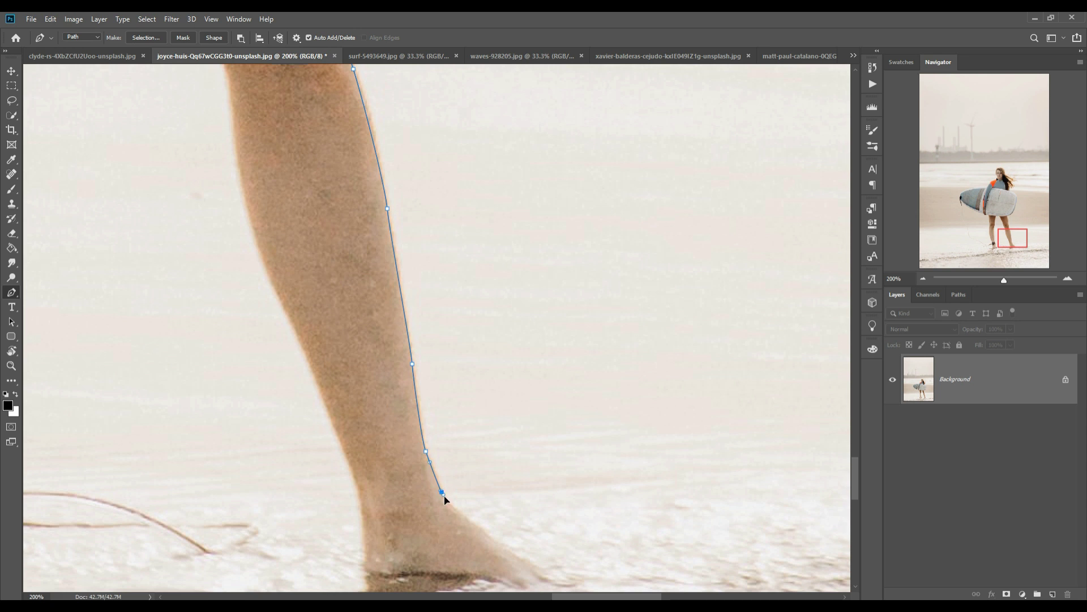
{"action": "scroll", "coordinate": [510, 538], "scroll_direction": "down", "scroll_amount": 2}
{"action": "left_click", "coordinate": [549, 431]}
{"action": "scroll", "coordinate": [350, 428], "scroll_direction": "up", "scroll_amount": 5}
{"action": "left_click", "coordinate": [385, 568]}
{"action": "left_click", "coordinate": [365, 518]}
{"action": "left_click", "coordinate": [353, 470]}
{"action": "scroll", "coordinate": [409, 431], "scroll_direction": "down", "scroll_amount": 3}
{"action": "scroll", "coordinate": [391, 368], "scroll_direction": "up", "scroll_amount": 4}
{"action": "left_click", "coordinate": [379, 319]}
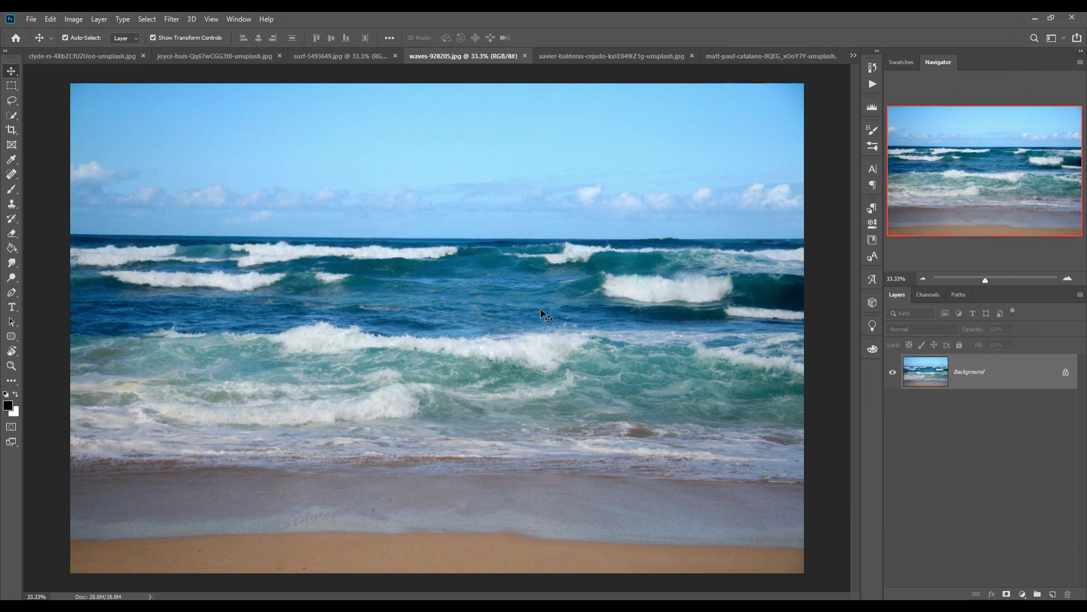
Marquee the waves-and-beach band and drop it into Untitled-1 near bottom centre.
{"action": "left_click_drag", "start_coordinate": [72, 238], "coordinate": [821, 499]}
{"action": "key", "text": "v"}
{"action": "left_click_drag", "start_coordinate": [463, 55], "coordinate": [437, 91]}
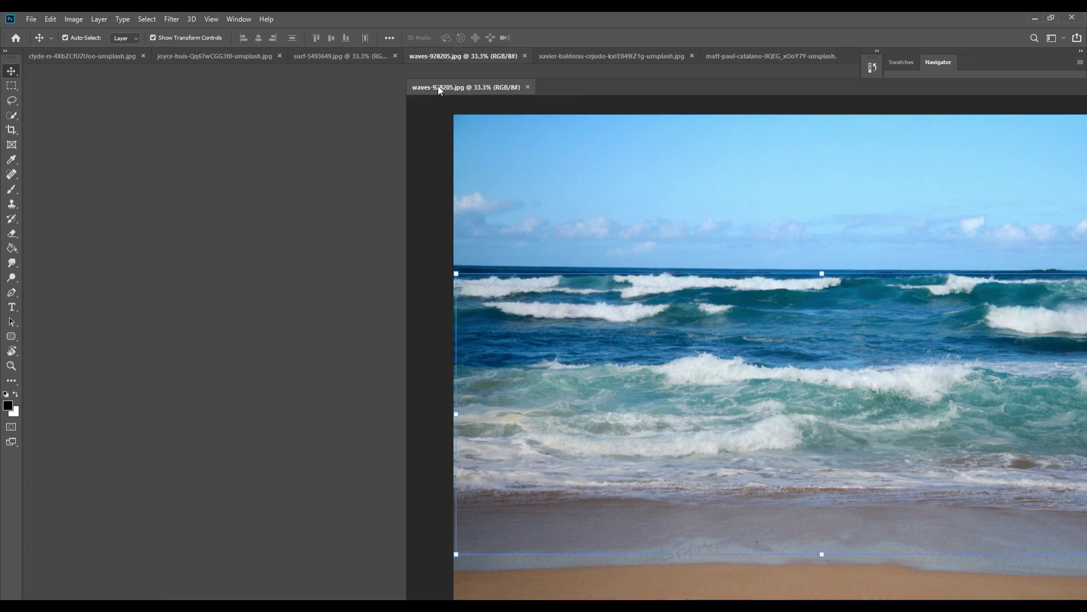
{"action": "mouse_move", "coordinate": [379, 343]}
{"action": "left_mouse_down"}
{"action": "mouse_move", "coordinate": [444, 430]}
{"action": "mouse_move", "coordinate": [477, 400]}
{"action": "left_mouse_up"}
Lasso the big curling wave in the matt-paul photo and drag it into the composite.
{"action": "key", "text": "ctrl+Tab"}
{"action": "key", "text": "ctrl+Tab"}
{"action": "key", "text": "ctrl+Tab"}
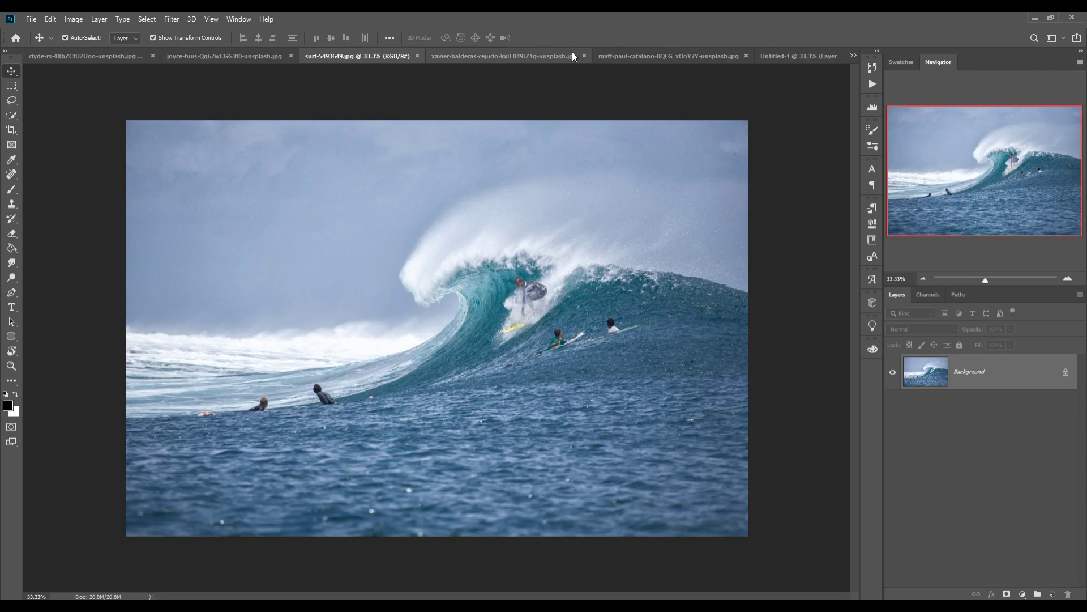
{"action": "key", "text": "ctrl+Tab"}
{"action": "left_click", "coordinate": [650, 61]}
{"action": "key", "text": "l"}
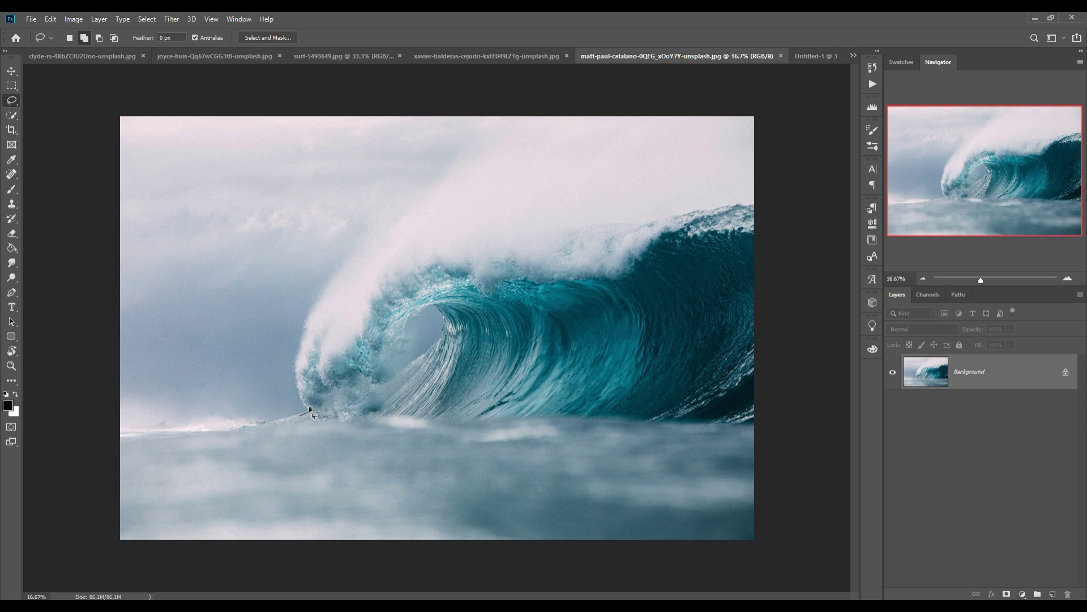
{"action": "left_click_drag", "start_coordinate": [337, 276], "coordinate": [342, 390]}
{"action": "left_click_drag", "start_coordinate": [560, 152], "coordinate": [364, 457]}
{"action": "key", "text": "v"}
{"action": "mouse_move", "coordinate": [679, 55]}
{"action": "left_mouse_down"}
{"action": "mouse_move", "coordinate": [650, 97]}
{"action": "mouse_move", "coordinate": [780, 290]}
{"action": "left_mouse_up"}
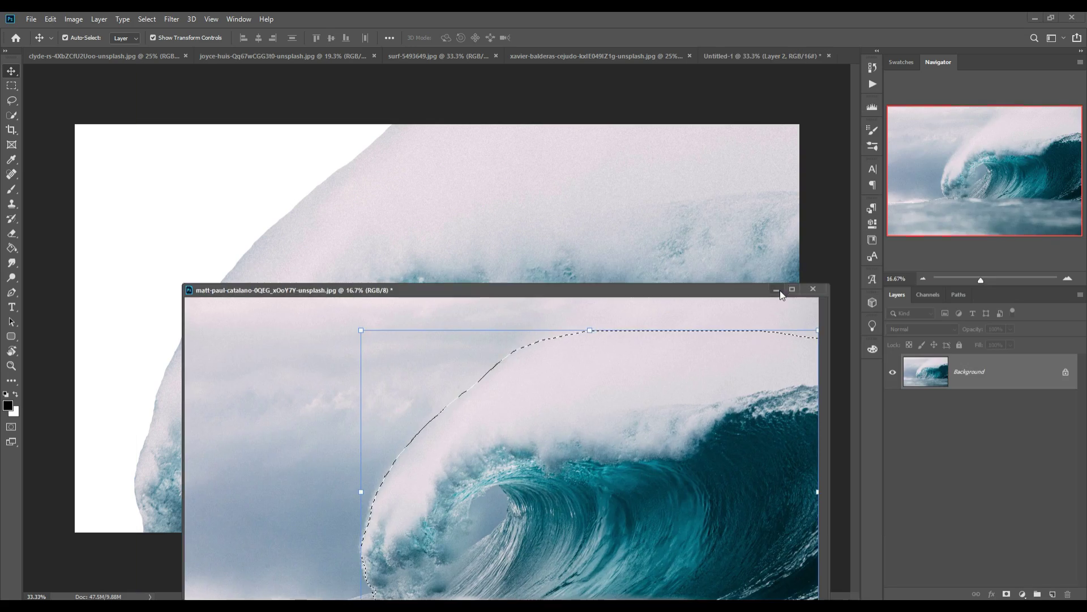
Mask the curling wave and fade its edges with a 56% black brush.
{"action": "key", "text": "ctrl+z"}
{"action": "key", "text": "ctrl+z"}
{"action": "key", "text": "Return"}
{"action": "left_click", "coordinate": [1007, 594]}
{"action": "key", "text": "b"}
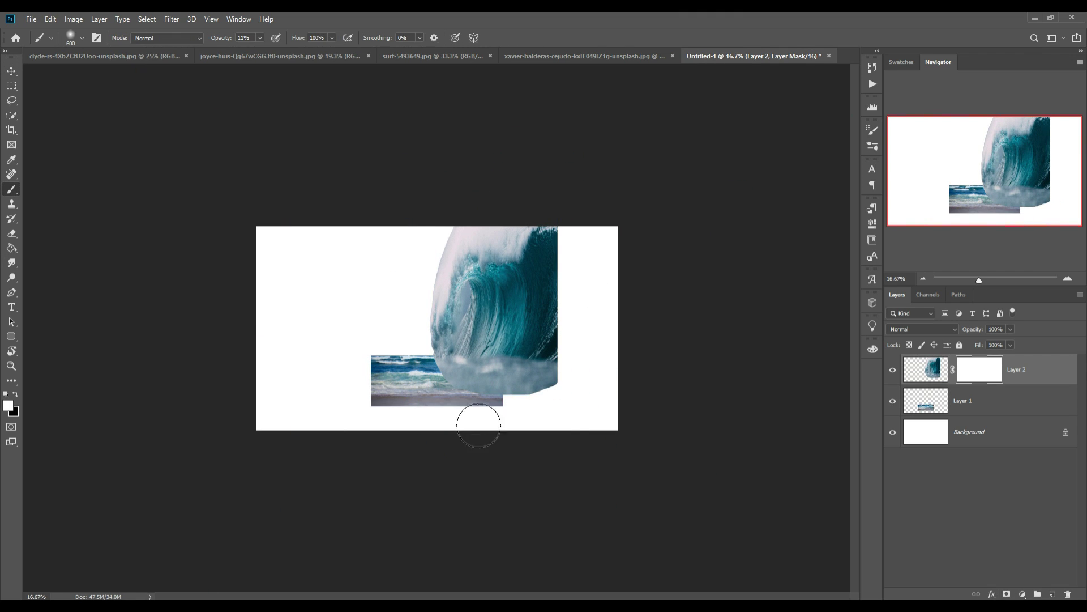
{"action": "key", "text": "5"}
{"action": "key", "text": "6"}
{"action": "key", "text": "x"}
{"action": "left_click_drag", "start_coordinate": [487, 408], "coordinate": [465, 374]}
{"action": "left_click_drag", "start_coordinate": [502, 427], "coordinate": [552, 238]}
{"action": "mouse_move", "coordinate": [586, 362]}
{"action": "left_mouse_down"}
{"action": "mouse_move", "coordinate": [566, 231]}
{"action": "mouse_move", "coordinate": [437, 297]}
{"action": "mouse_move", "coordinate": [432, 330]}
{"action": "left_mouse_up"}
Duplicate the wave, flip it horizontally, and move the mirrored copy left.
{"action": "key", "text": "v"}
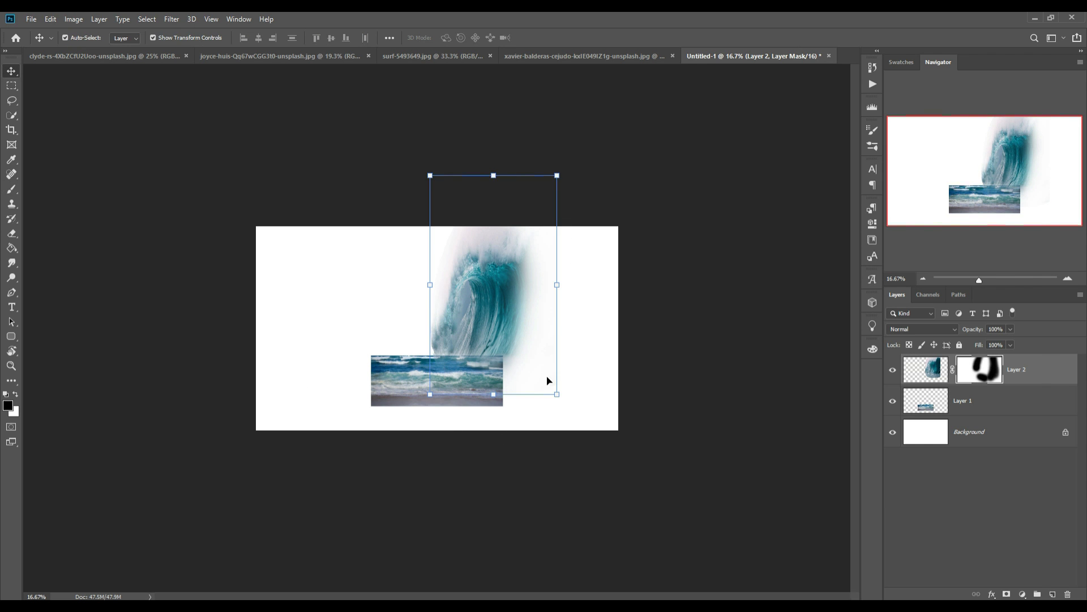
{"action": "key", "text": "ctrl+j"}
{"action": "left_click", "coordinate": [50, 19]}
{"action": "left_click", "coordinate": [244, 421]}
{"action": "left_click_drag", "start_coordinate": [528, 331], "coordinate": [418, 330]}
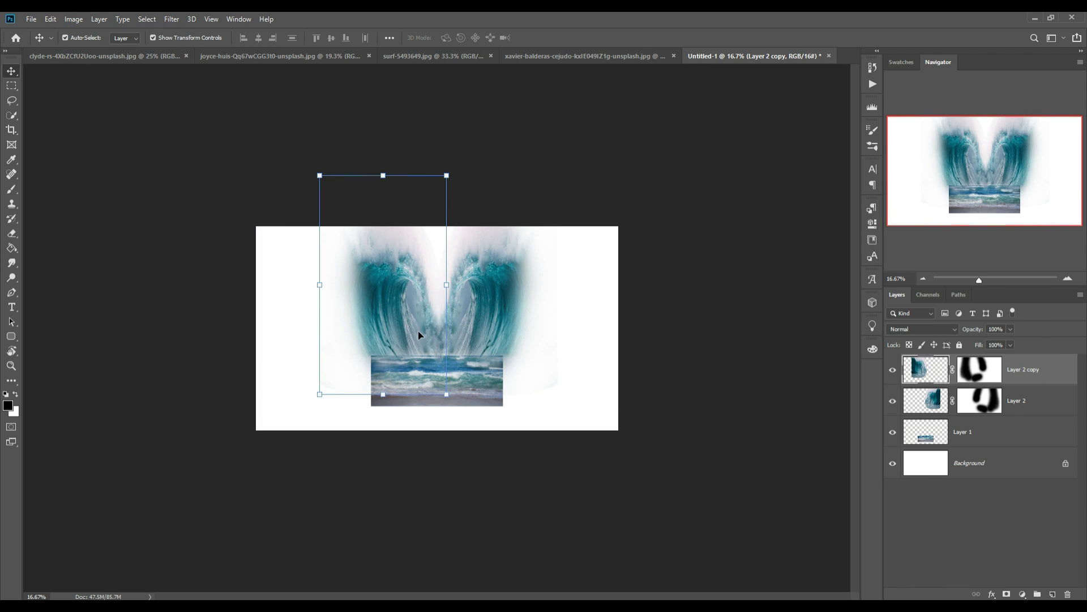
Mask the beach waves layer and fade all its edges.
{"action": "left_click", "coordinate": [974, 432]}
{"action": "left_click", "coordinate": [1007, 594]}
{"action": "left_click", "coordinate": [13, 194]}
{"action": "mouse_move", "coordinate": [374, 363]}
{"action": "left_mouse_down"}
{"action": "mouse_move", "coordinate": [522, 359]}
{"action": "mouse_move", "coordinate": [376, 393]}
{"action": "mouse_move", "coordinate": [396, 405]}
{"action": "left_mouse_up"}
{"action": "mouse_move", "coordinate": [456, 451]}
{"action": "left_mouse_down"}
{"action": "mouse_move", "coordinate": [526, 388]}
{"action": "mouse_move", "coordinate": [519, 432]}
{"action": "left_mouse_up"}
{"action": "left_click", "coordinate": [11, 71]}
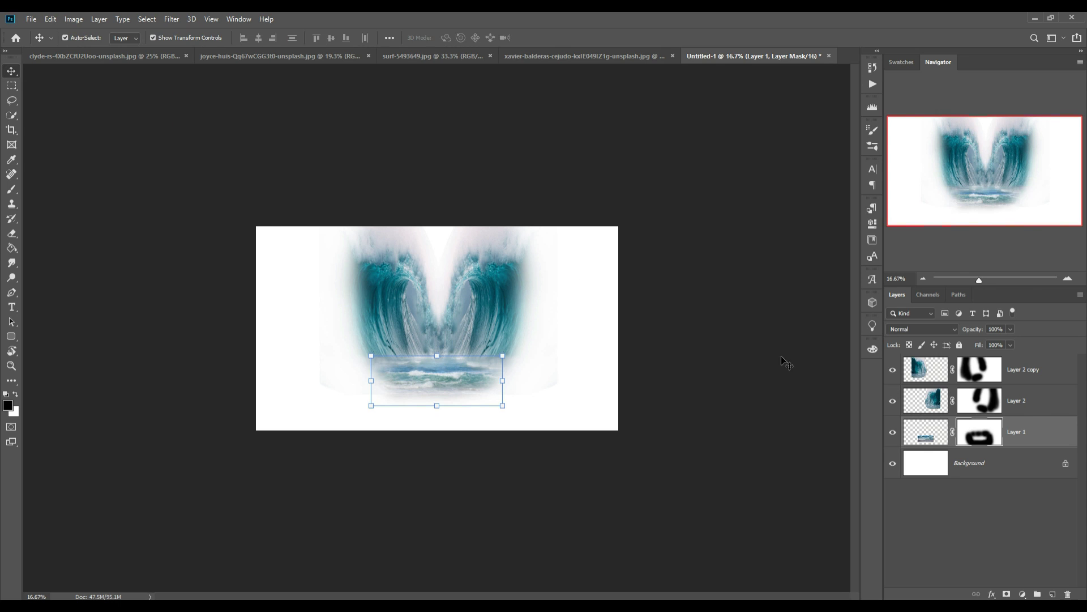
Drag the cloudy sky photo into the composite and rotate it upside down.
{"action": "left_click", "coordinate": [567, 55]}
{"action": "left_click", "coordinate": [133, 58]}
{"action": "mouse_move", "coordinate": [132, 57]}
{"action": "left_mouse_down"}
{"action": "mouse_move", "coordinate": [621, 319]}
{"action": "mouse_move", "coordinate": [509, 340]}
{"action": "left_mouse_up"}
{"action": "key", "text": "ctrl+t"}
{"action": "left_click_drag", "start_coordinate": [697, 487], "coordinate": [718, 149]}
Commit the sky at 180°, mask it, shorten it from the top, and fade its bottom to white.
{"action": "key", "text": "Return"}
{"action": "left_click", "coordinate": [1007, 594]}
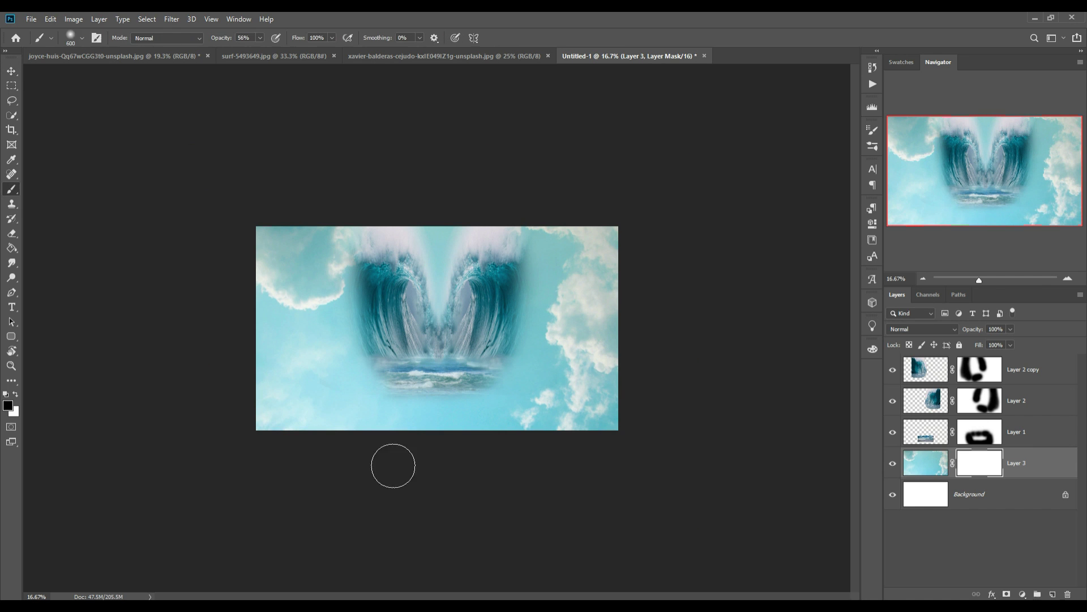
{"action": "key", "text": "ctrl+t"}
{"action": "left_click_drag", "start_coordinate": [437, 148], "coordinate": [437, 226]}
{"action": "key", "text": "Return"}
{"action": "key", "text": "b"}
{"action": "mouse_move", "coordinate": [607, 486]}
{"action": "left_mouse_down"}
{"action": "mouse_move", "coordinate": [711, 461]}
{"action": "mouse_move", "coordinate": [659, 453]}
{"action": "left_mouse_up"}
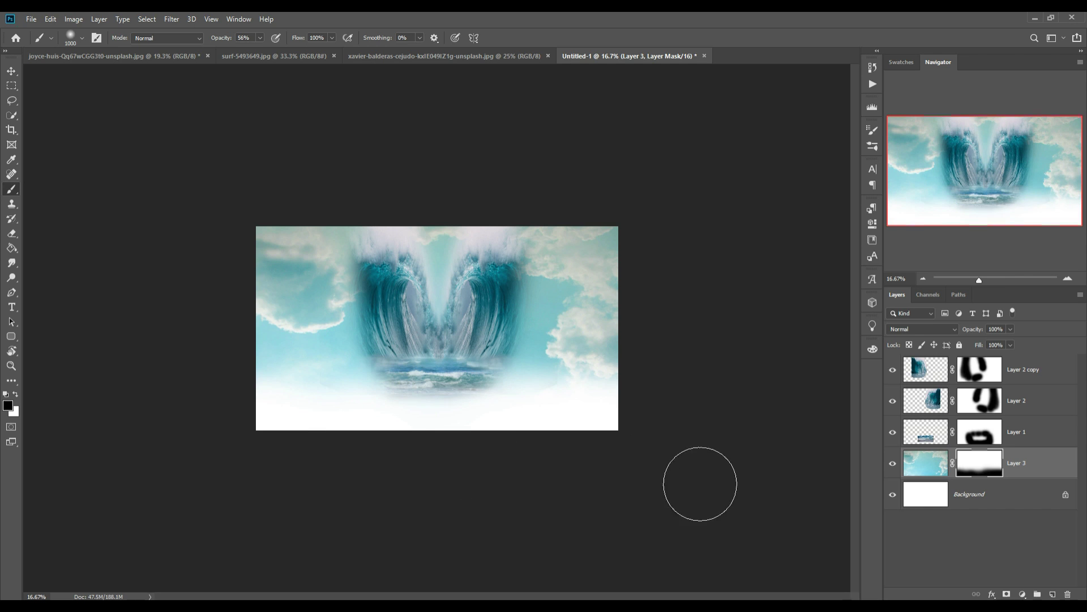
Place the surfer cutout on top, scale it down between the waves, and add a mask.
{"action": "key", "text": "v"}
{"action": "left_click_drag", "start_coordinate": [1002, 466], "coordinate": [1002, 365]}
{"action": "left_click_drag", "start_coordinate": [491, 240], "coordinate": [460, 282]}
{"action": "left_click_drag", "start_coordinate": [425, 328], "coordinate": [419, 319]}
{"action": "key", "text": "Return"}
{"action": "key", "text": "ctrl+plus"}
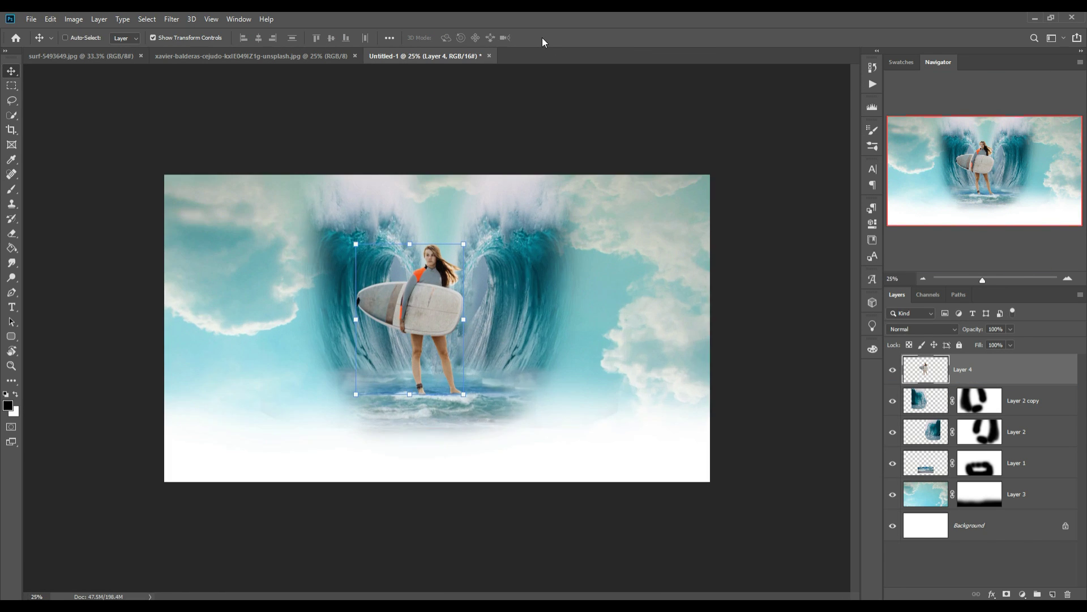
{"action": "key", "text": "ctrl+plus"}
{"action": "left_click", "coordinate": [1008, 594]}
On a new layer above the sky, paint a soft 600 px black shadow under the waves.
{"action": "key", "text": "b"}
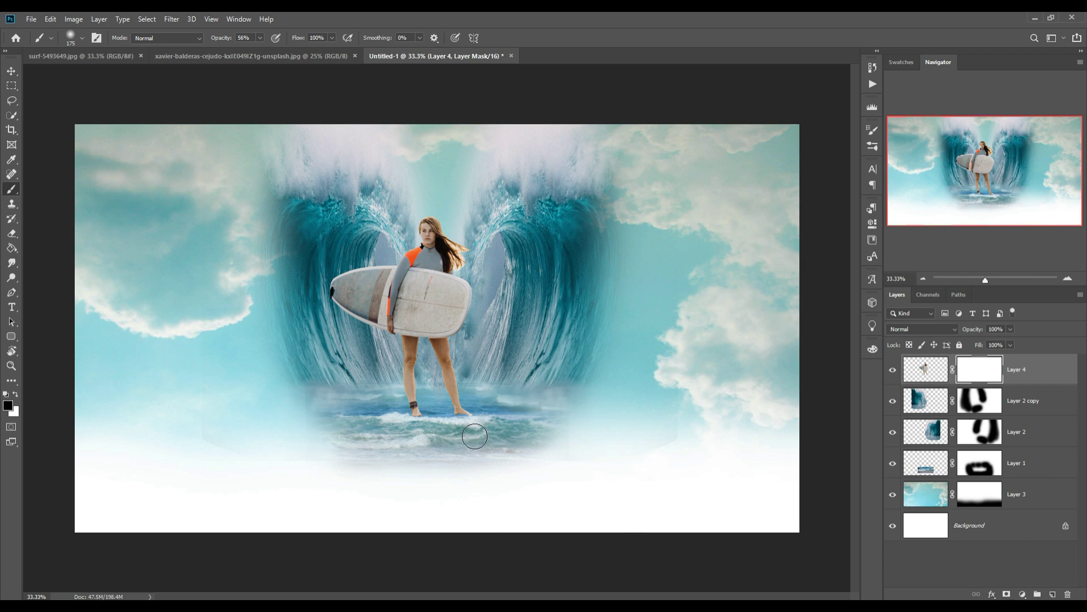
{"action": "key", "text": "v"}
{"action": "left_click", "coordinate": [1035, 496]}
{"action": "left_click", "coordinate": [1054, 594]}
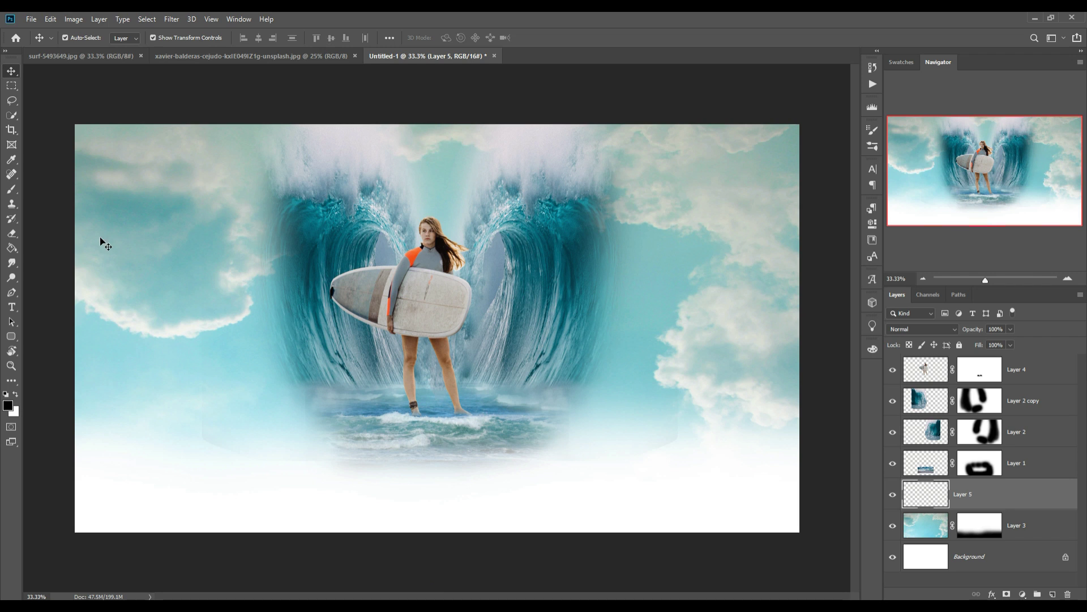
{"action": "left_click", "coordinate": [17, 192]}
{"action": "left_click", "coordinate": [261, 39]}
{"action": "left_click", "coordinate": [462, 452]}
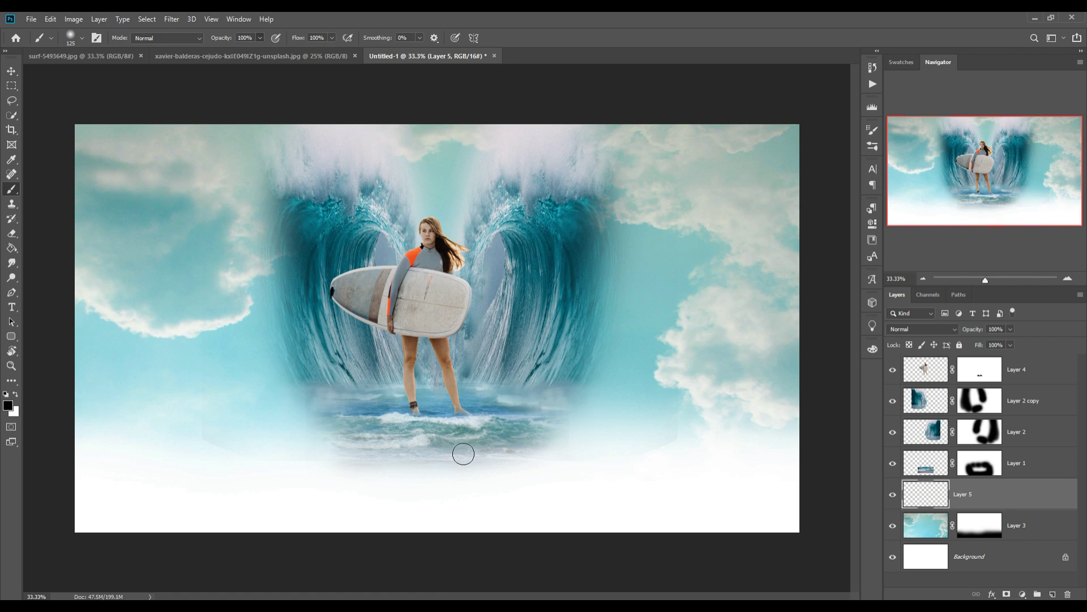
{"action": "key", "text": "bracketright"}
{"action": "key", "text": "bracketright"}
{"action": "key", "text": "bracketright"}
{"action": "left_click_drag", "start_coordinate": [520, 467], "coordinate": [519, 481]}
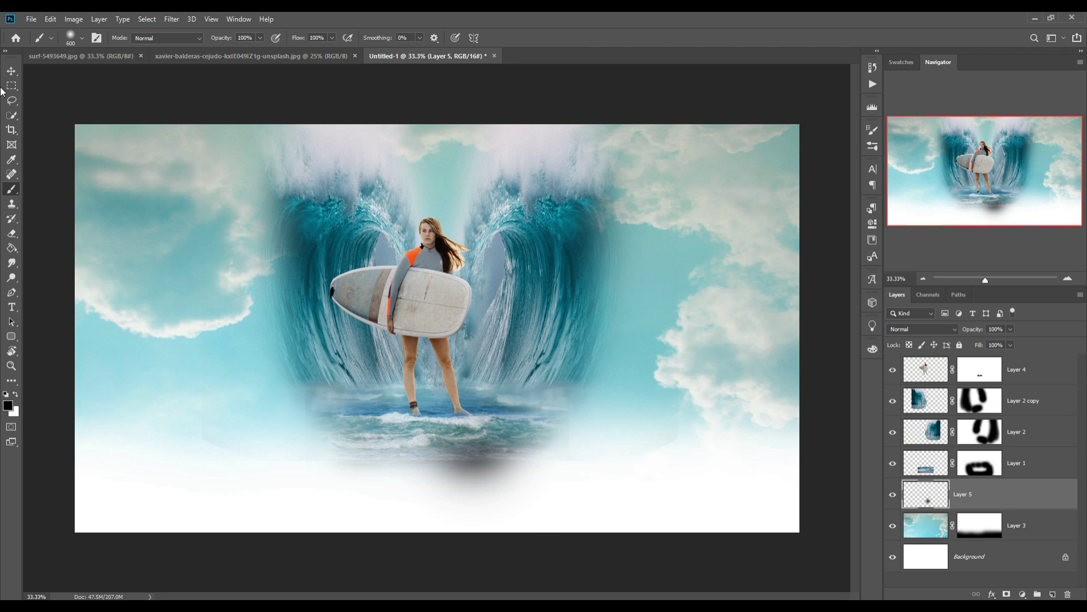
Stretch the shadow wide to both sides and flatten it into a thin band.
{"action": "left_click", "coordinate": [12, 70]}
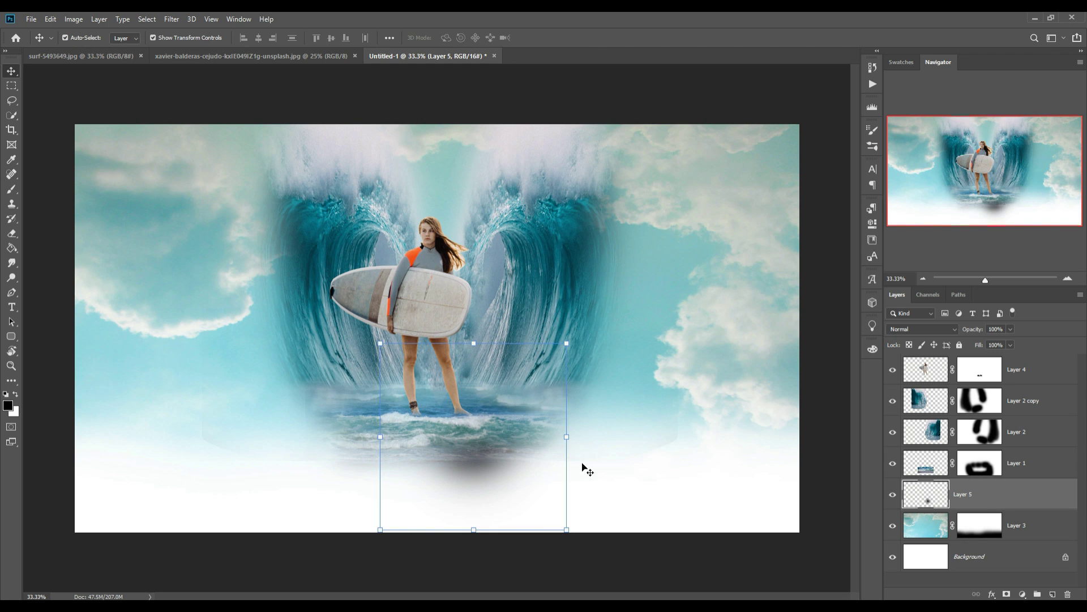
{"action": "left_click_drag", "start_coordinate": [572, 446], "coordinate": [697, 446]}
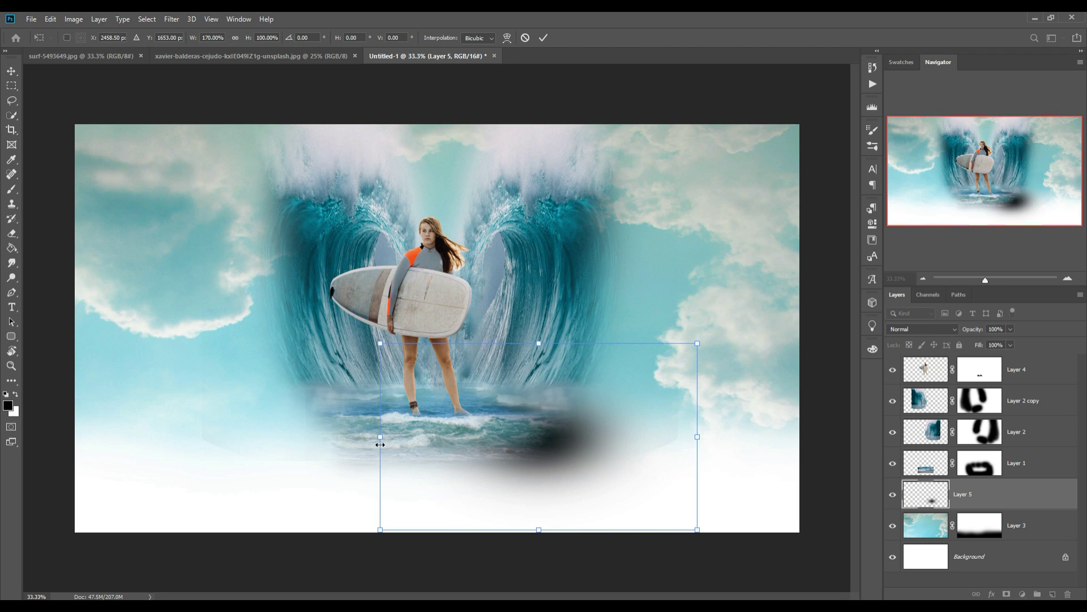
{"action": "left_click_drag", "start_coordinate": [384, 444], "coordinate": [152, 448]}
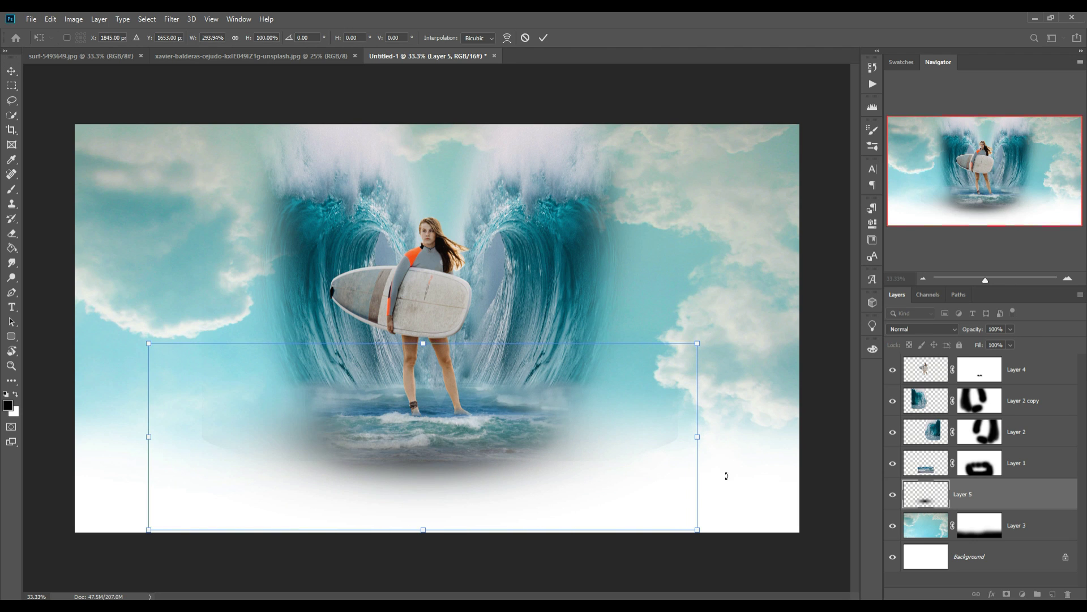
{"action": "left_click_drag", "start_coordinate": [706, 446], "coordinate": [792, 452]}
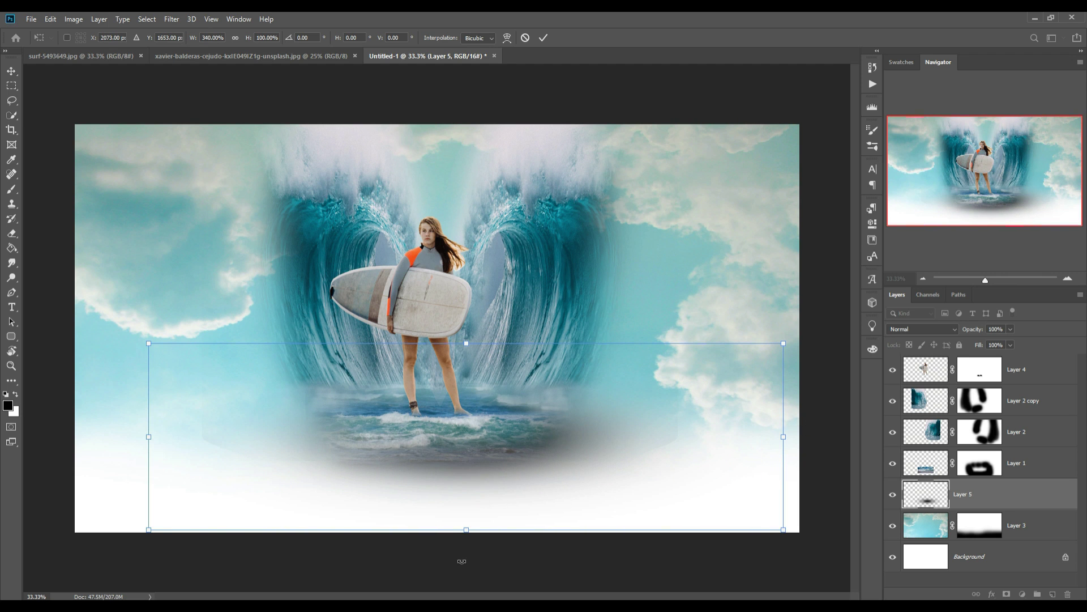
{"action": "left_click_drag", "start_coordinate": [472, 530], "coordinate": [471, 485]}
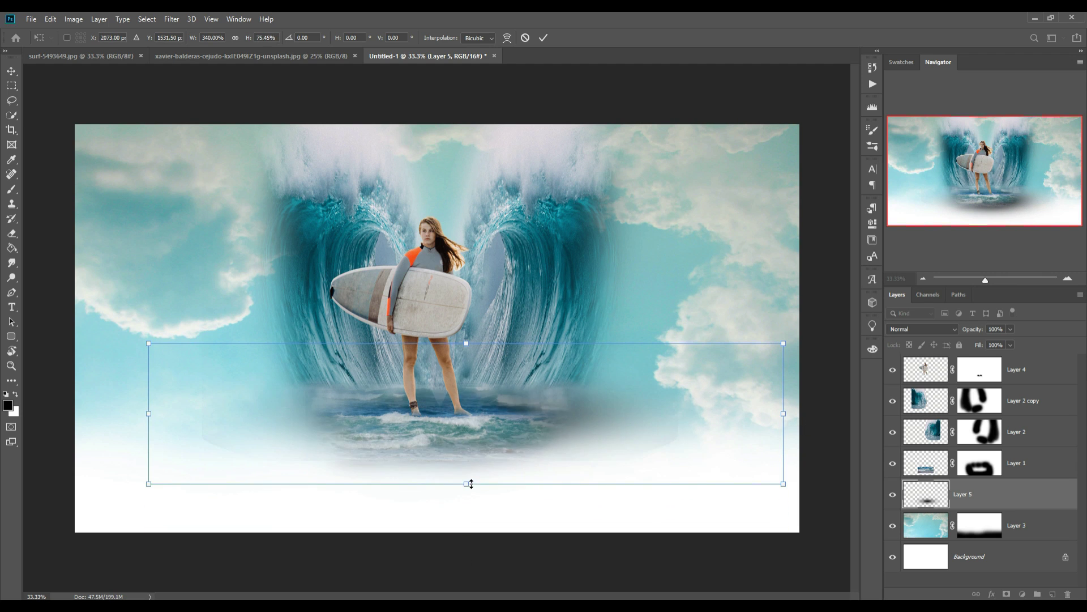
{"action": "mouse_move", "coordinate": [562, 420]}
{"action": "left_mouse_down"}
{"action": "mouse_move", "coordinate": [560, 450]}
{"action": "mouse_move", "coordinate": [542, 460]}
{"action": "left_mouse_up"}
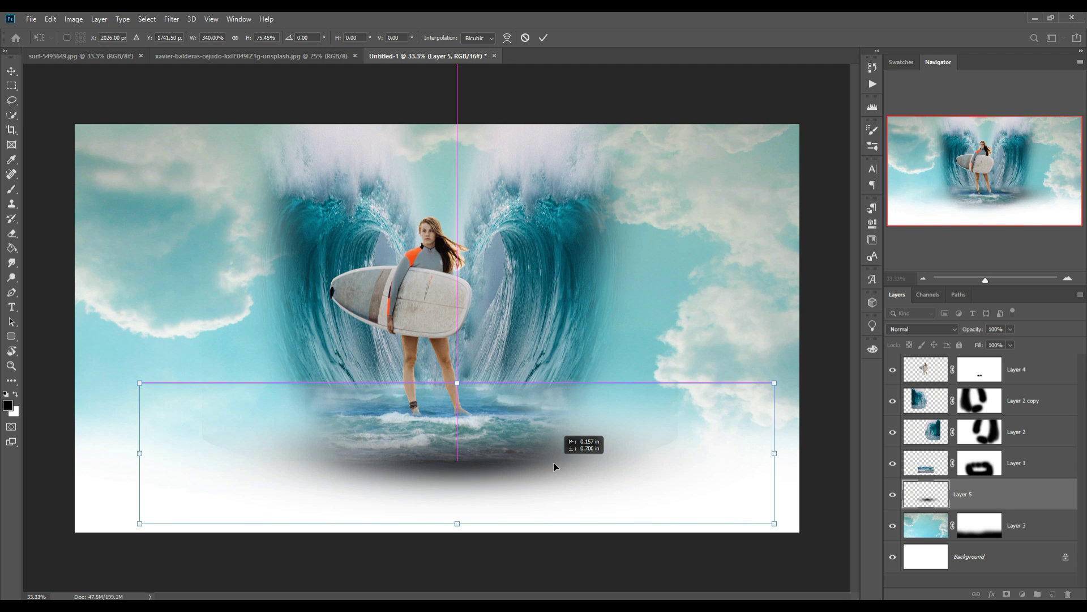
{"action": "left_click_drag", "start_coordinate": [454, 393], "coordinate": [452, 444]}
{"action": "left_click_drag", "start_coordinate": [442, 485], "coordinate": [443, 454]}
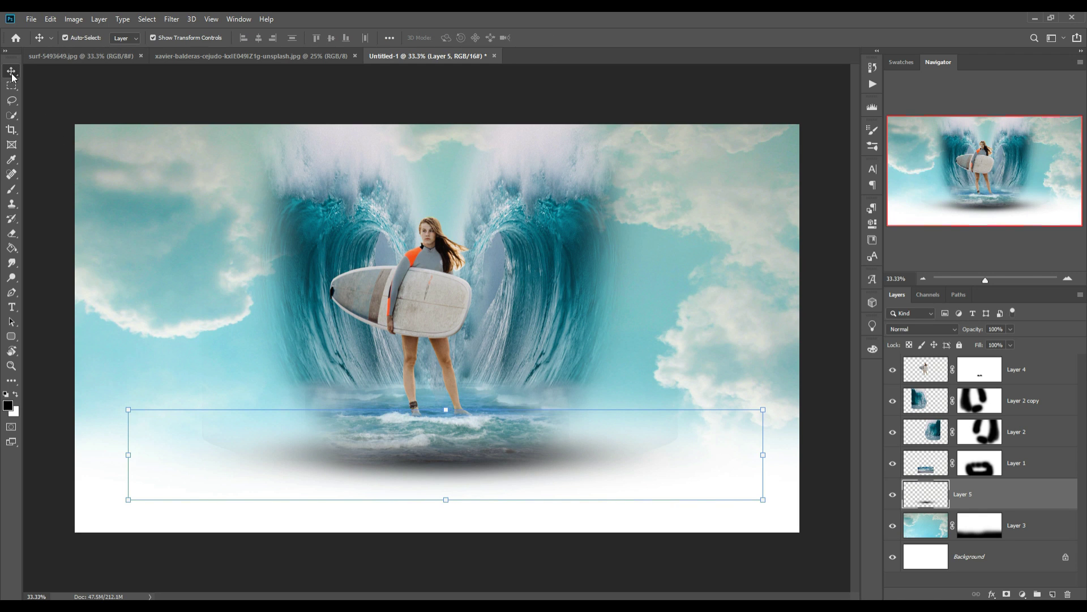
Quick-select the surfer on Layer 4.
{"action": "left_click", "coordinate": [425, 265]}
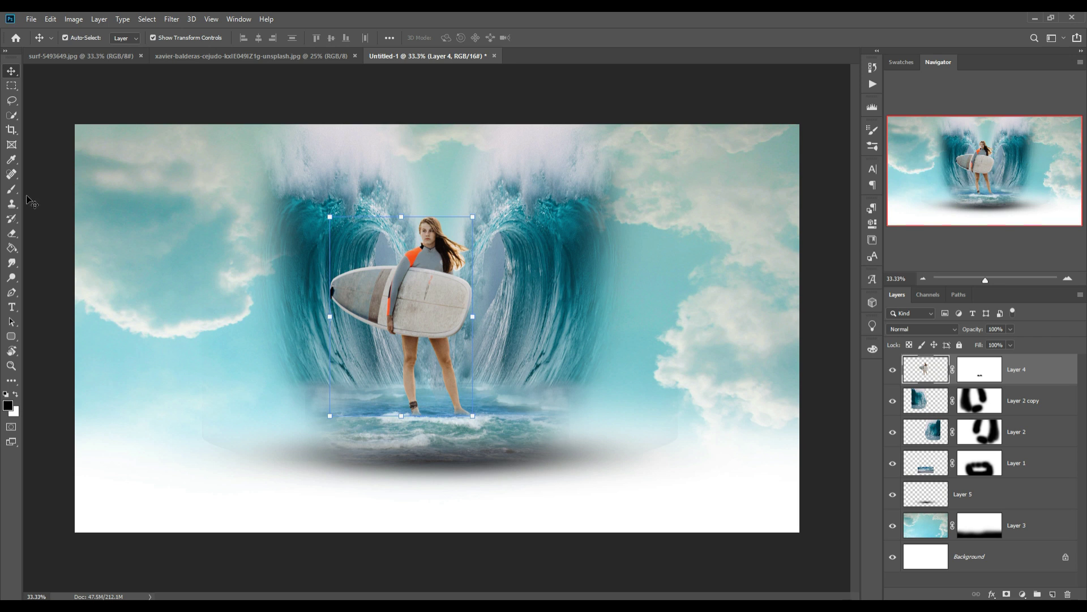
{"action": "left_click", "coordinate": [11, 117]}
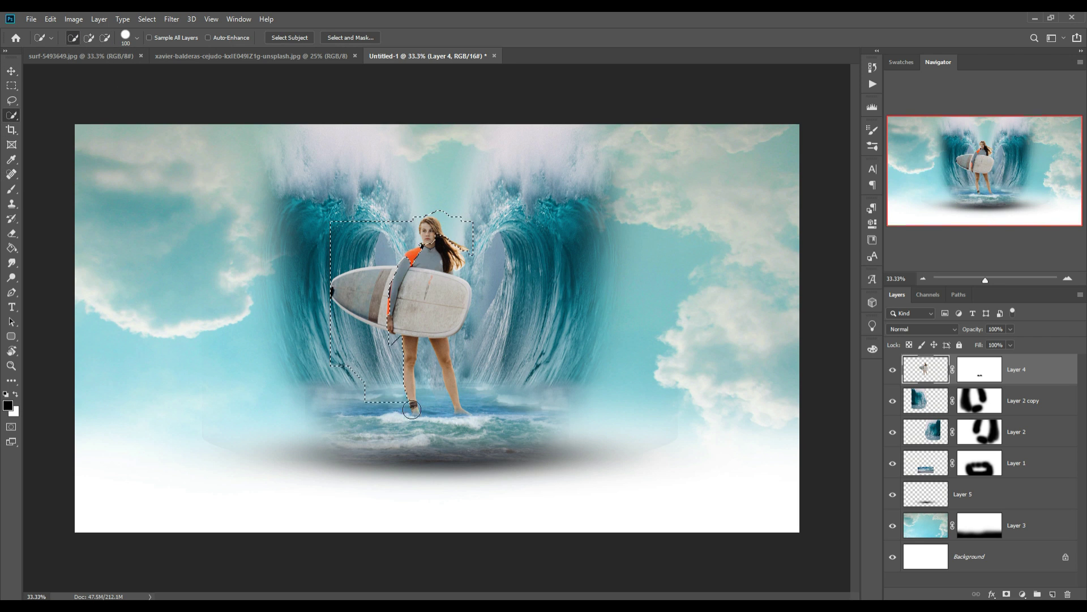
{"action": "left_click_drag", "start_coordinate": [459, 268], "coordinate": [453, 317]}
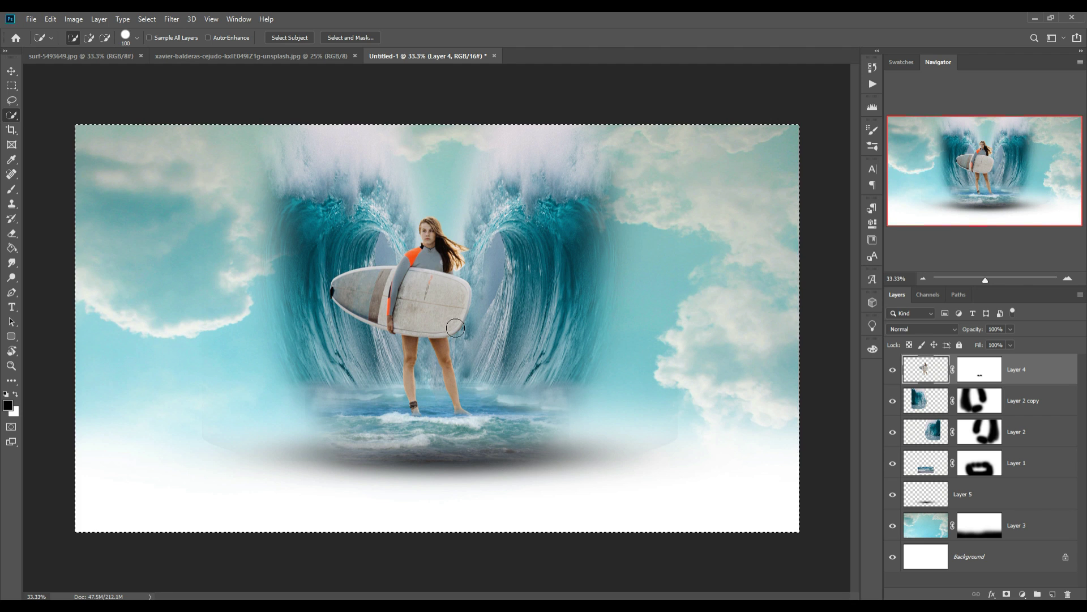
Refine the surfer's edges with Decontaminate Colors and output them to a new layer.
{"action": "left_click", "coordinate": [350, 38]}
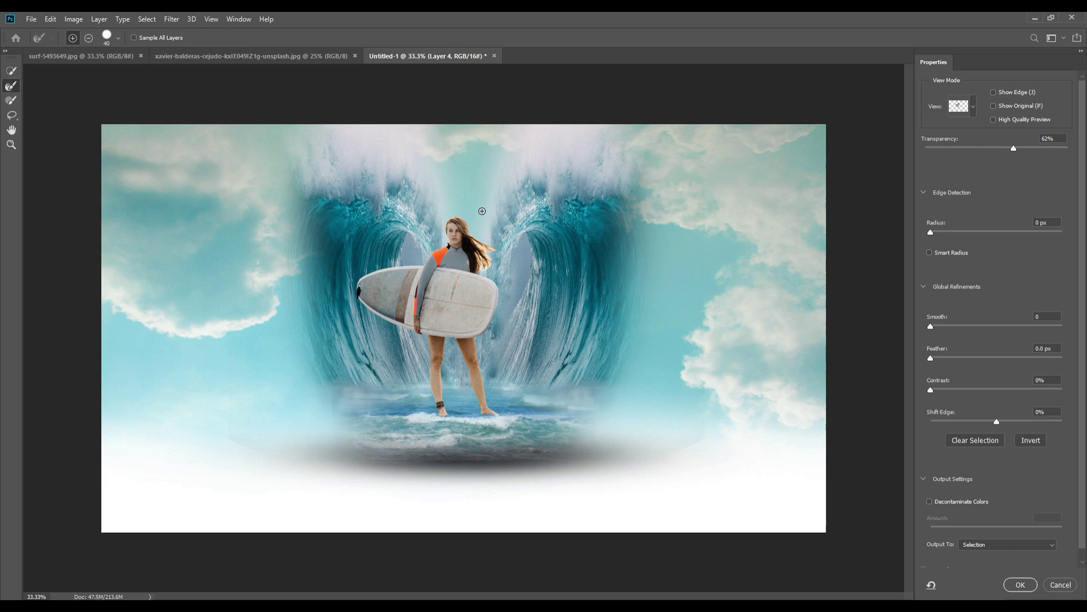
{"action": "key", "text": "ctrl+plus"}
{"action": "key", "text": "ctrl+plus"}
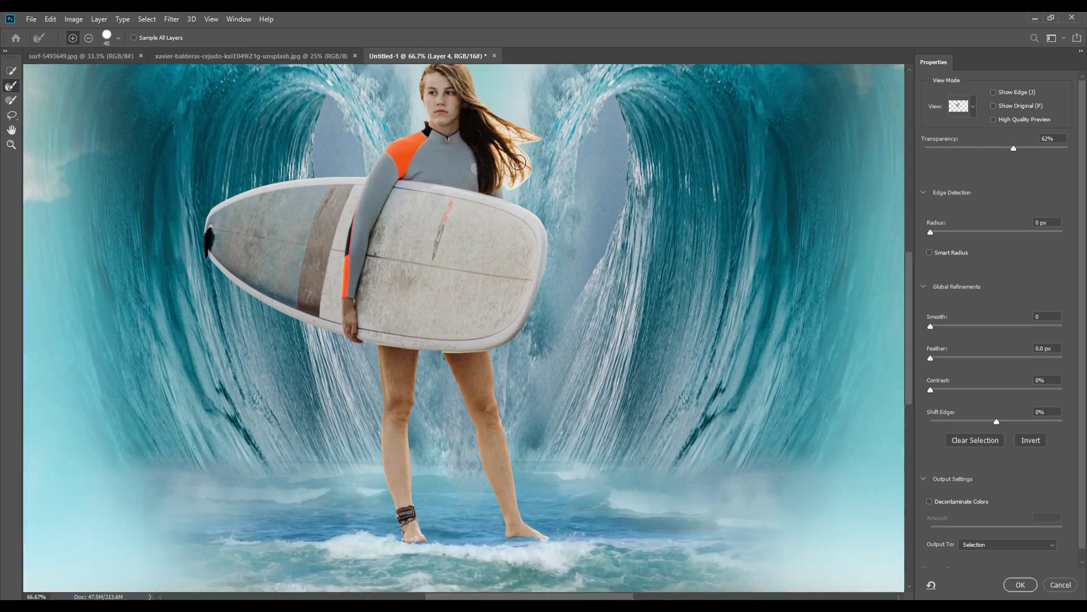
{"action": "key", "text": "ctrl+plus"}
{"action": "left_click_drag", "start_coordinate": [566, 144], "coordinate": [506, 363]}
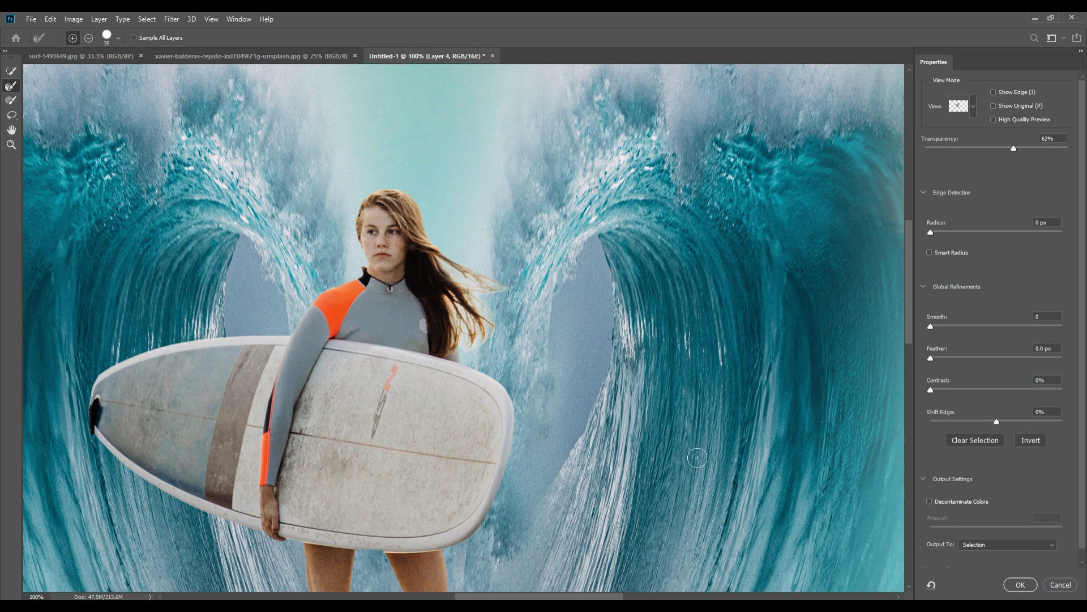
{"action": "left_click", "coordinate": [929, 502]}
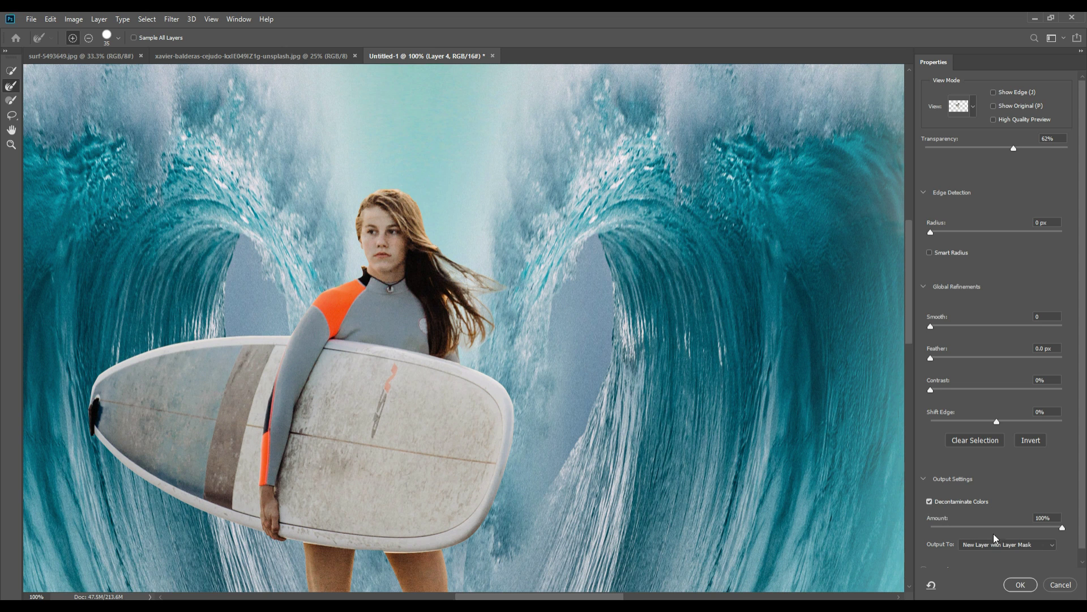
{"action": "left_click", "coordinate": [996, 545]}
{"action": "left_click", "coordinate": [997, 566]}
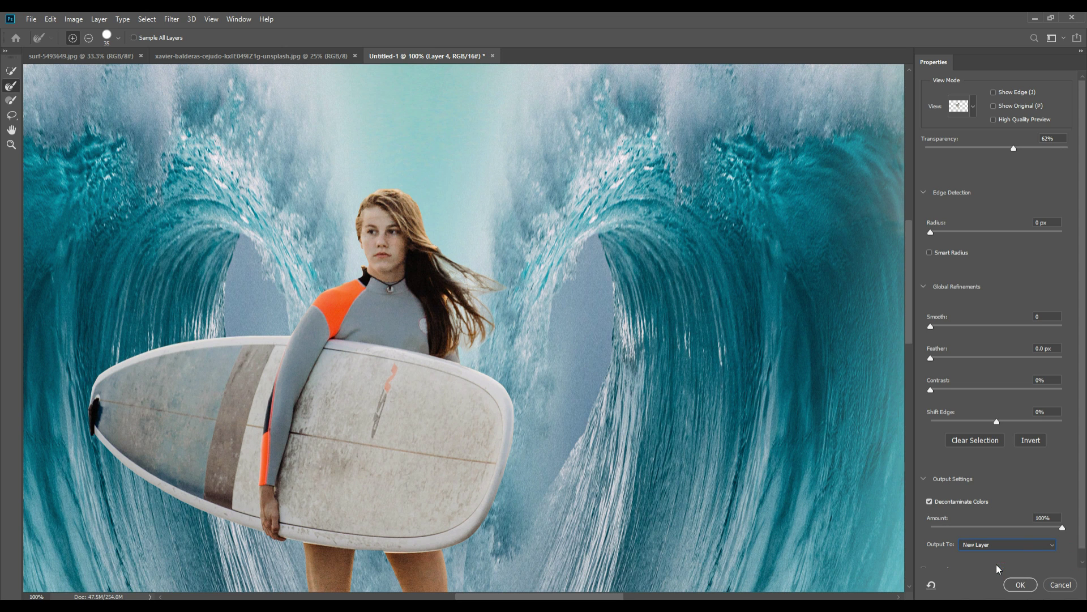
{"action": "left_click", "coordinate": [1019, 584]}
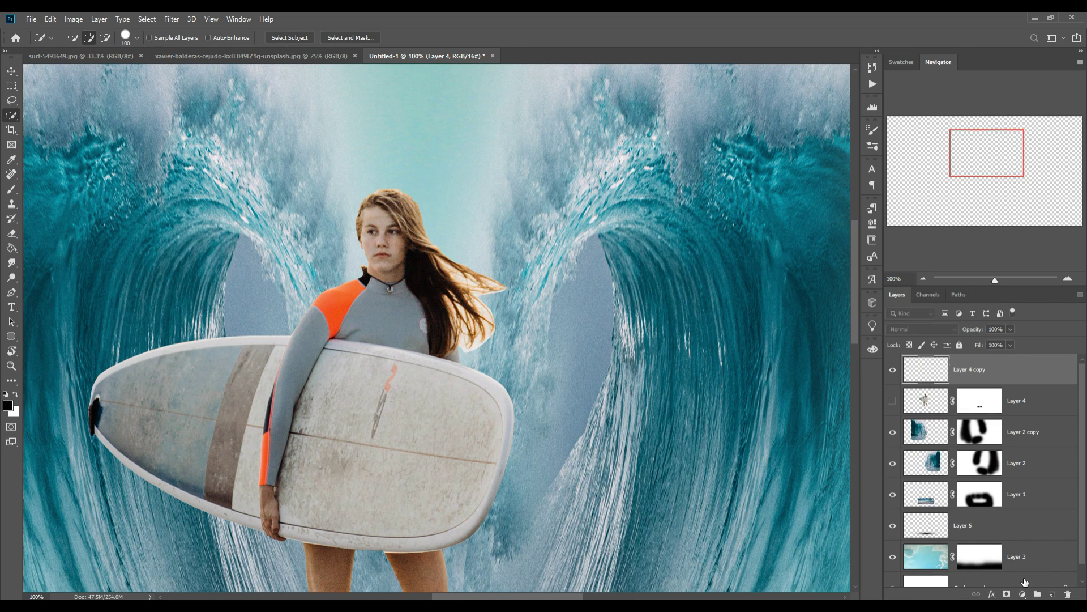
{"action": "left_click", "coordinate": [11, 71]}
{"action": "key", "text": "ctrl+minus"}
{"action": "key", "text": "ctrl+minus"}
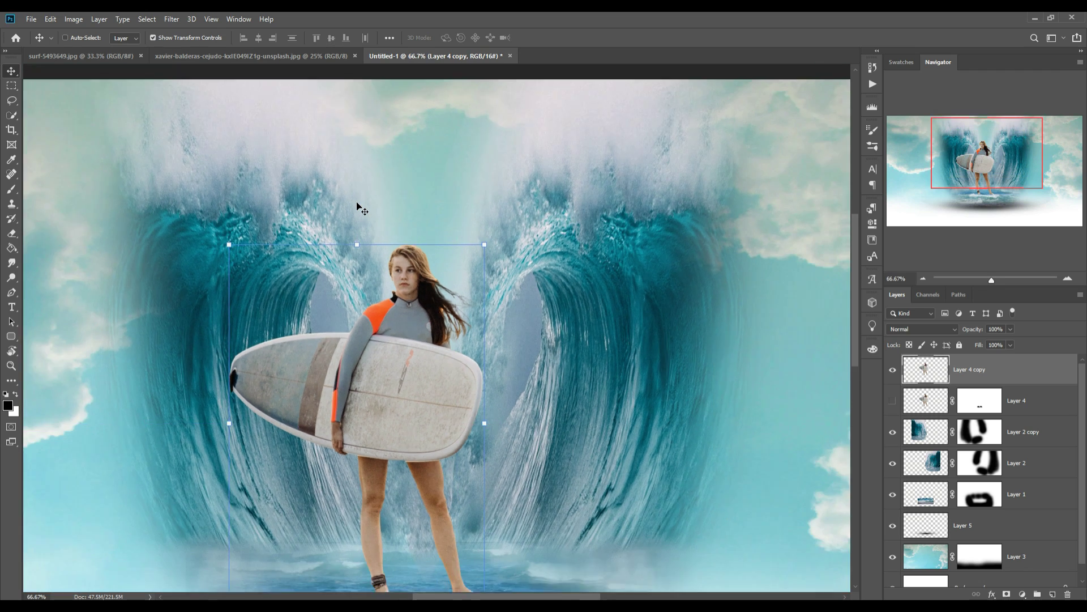
{"action": "key", "text": "ctrl+minus"}
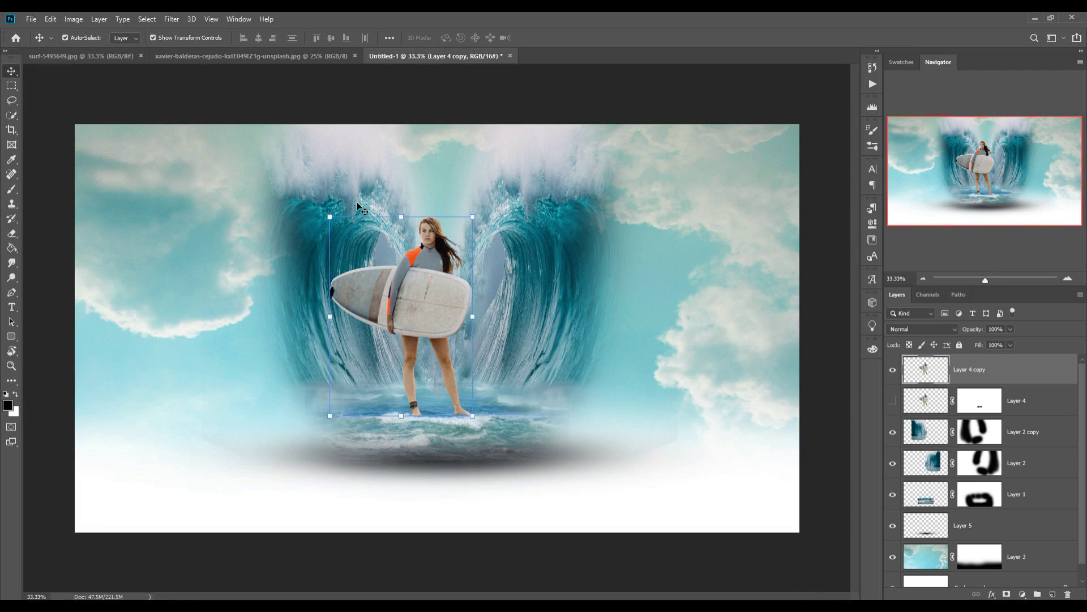
Warp Layer 2's right wave, pulling its top-right corner outward and bottom corner down.
{"action": "left_click", "coordinate": [573, 353]}
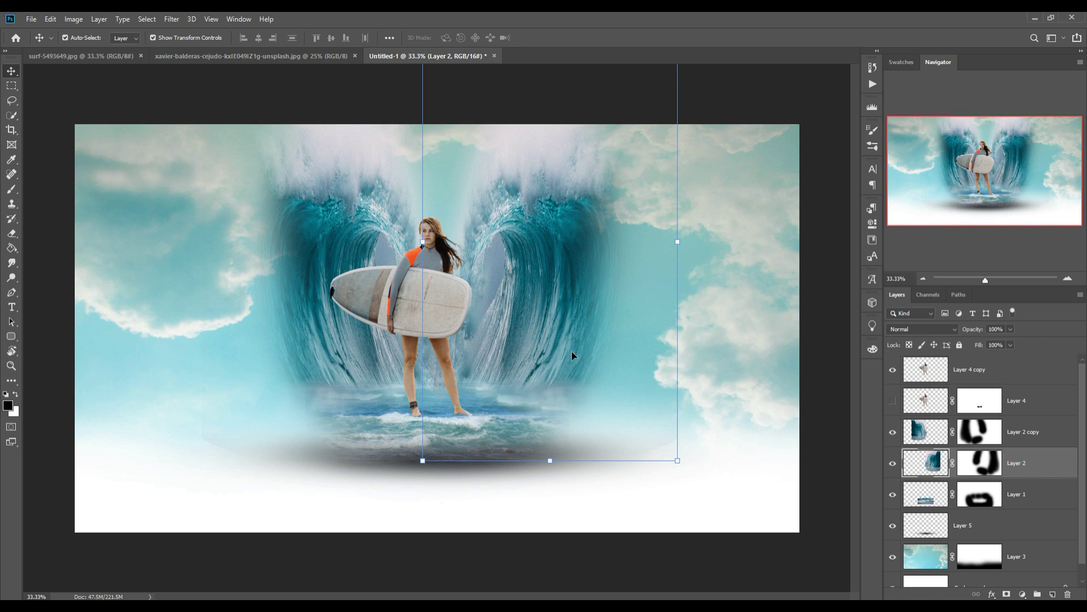
{"action": "left_click", "coordinate": [49, 19]}
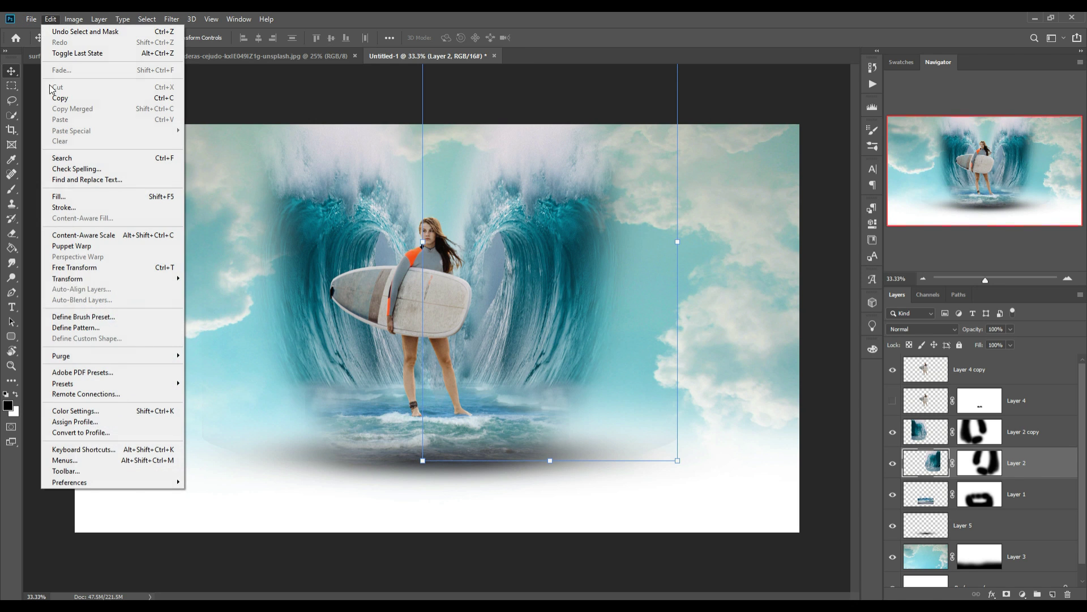
{"action": "mouse_move", "coordinate": [68, 278]}
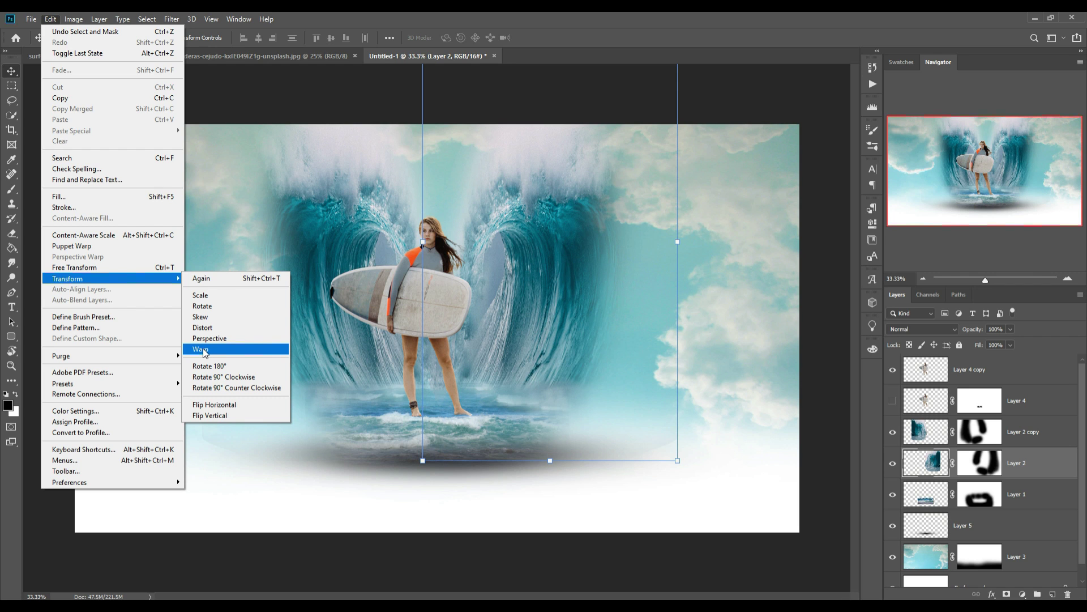
{"action": "left_click", "coordinate": [202, 349]}
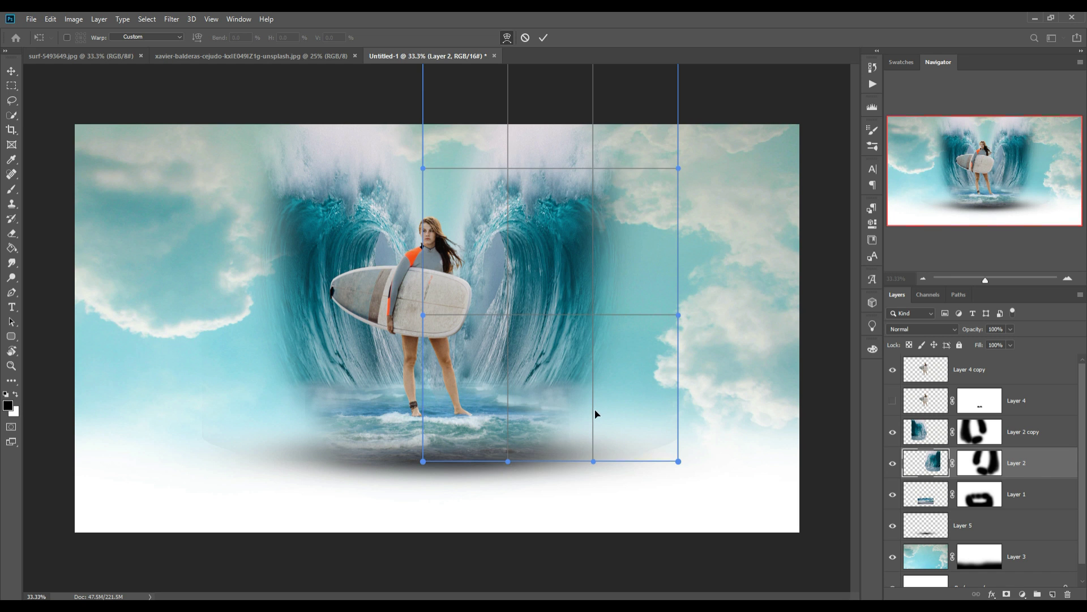
{"action": "left_click_drag", "start_coordinate": [595, 414], "coordinate": [589, 447]}
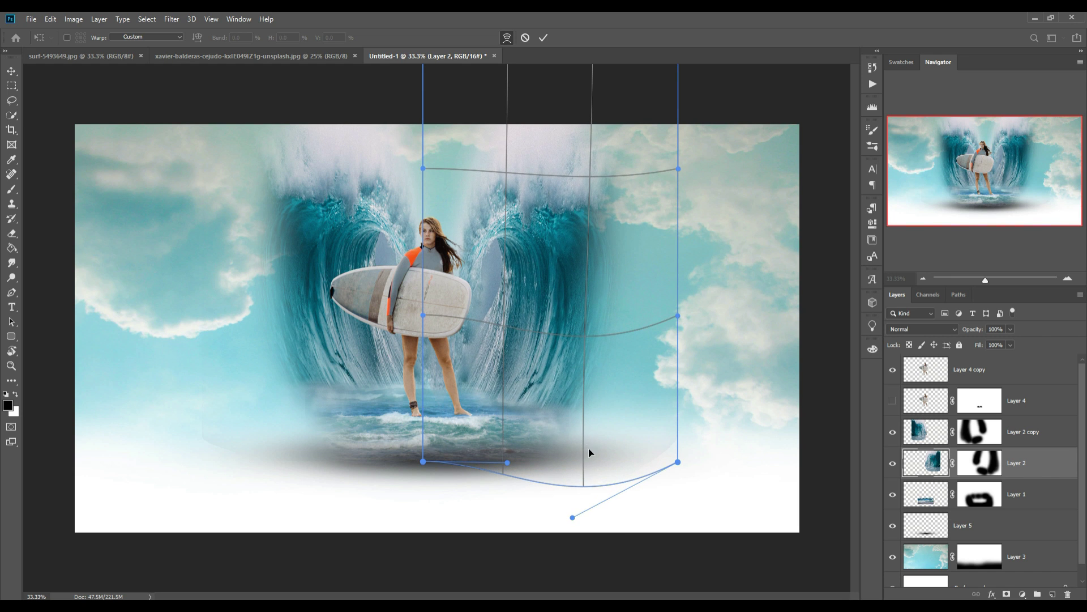
{"action": "left_click_drag", "start_coordinate": [678, 461], "coordinate": [653, 516]}
{"action": "left_click_drag", "start_coordinate": [674, 174], "coordinate": [771, 121]}
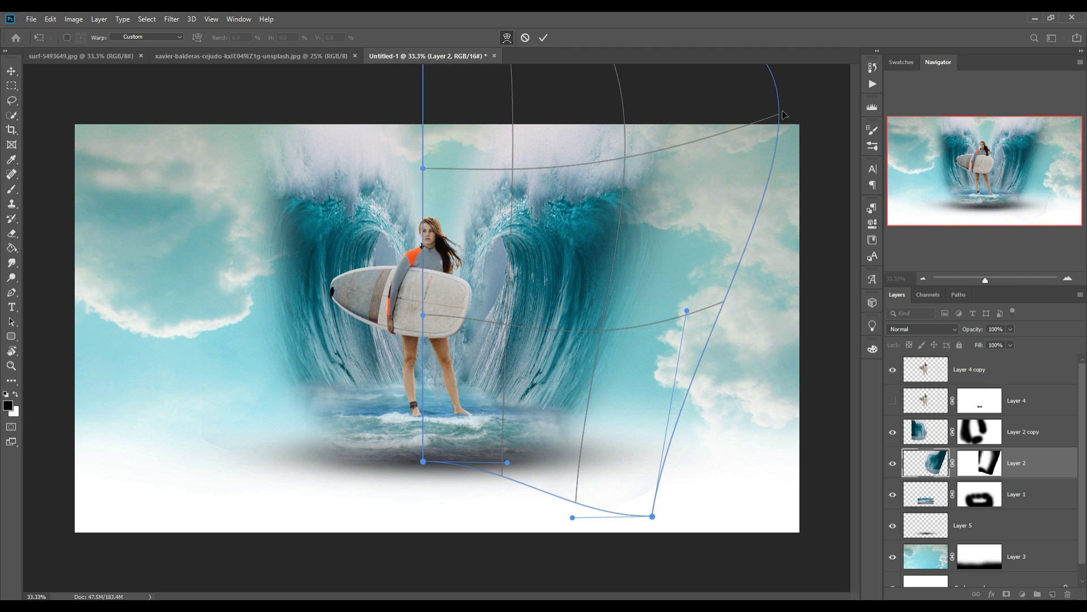
{"action": "left_click_drag", "start_coordinate": [782, 115], "coordinate": [795, 111]}
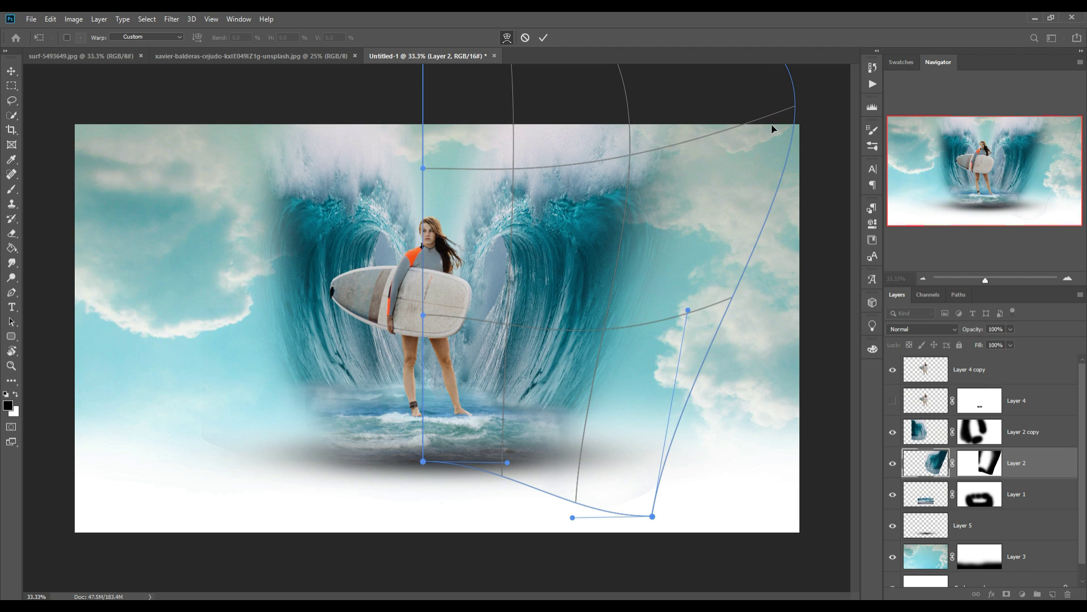
{"action": "left_click_drag", "start_coordinate": [569, 424], "coordinate": [571, 414]}
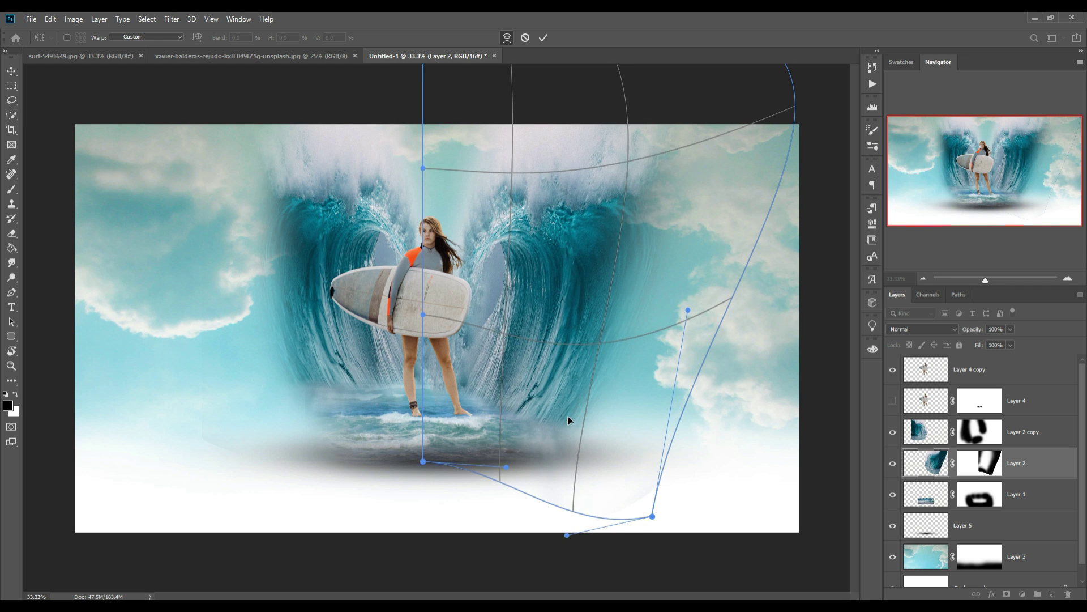
{"action": "left_click", "coordinate": [544, 37]}
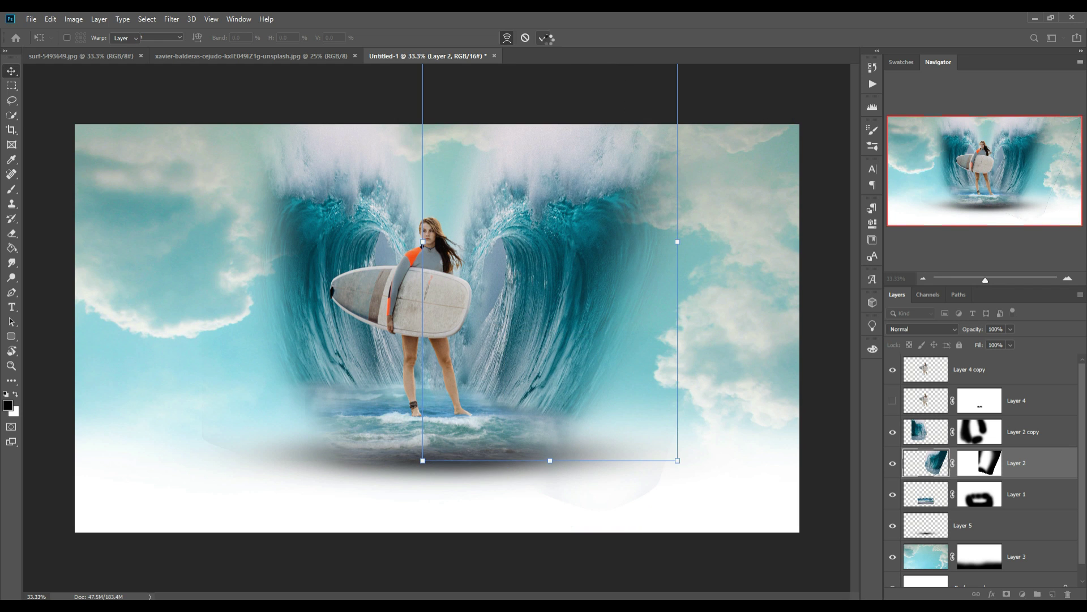
{"action": "left_click", "coordinate": [313, 227]}
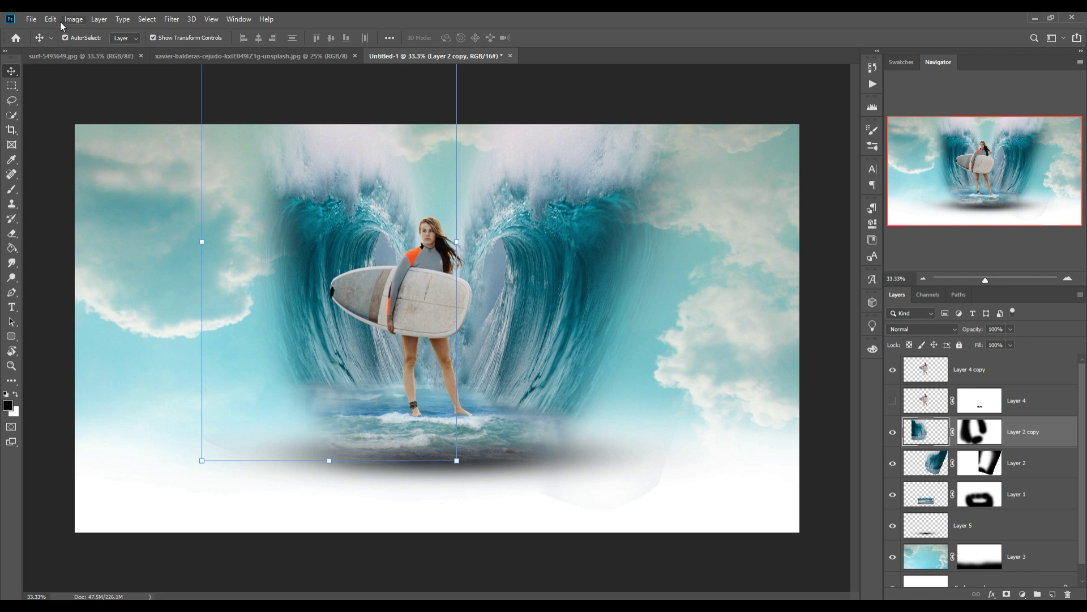
Warp Layer 2 copy, curving the left wave's bottom edge downward and bending it up.
{"action": "left_click", "coordinate": [51, 19]}
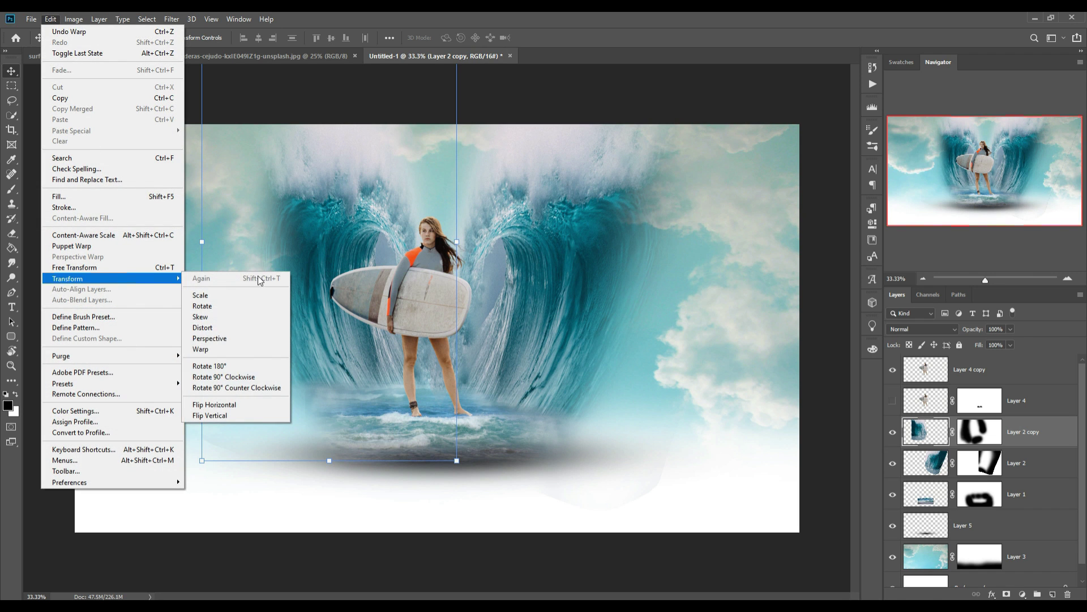
{"action": "left_click", "coordinate": [209, 348]}
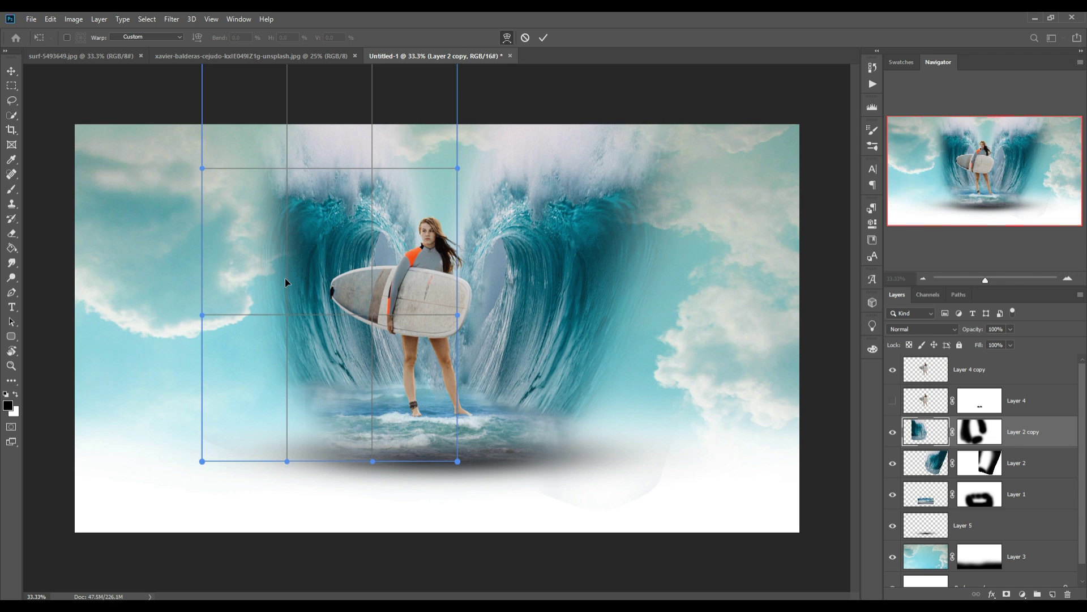
{"action": "left_click_drag", "start_coordinate": [285, 467], "coordinate": [317, 594]}
{"action": "mouse_move", "coordinate": [333, 208]}
{"action": "left_mouse_down"}
{"action": "mouse_move", "coordinate": [314, 188]}
{"action": "mouse_move", "coordinate": [338, 184]}
{"action": "left_mouse_up"}
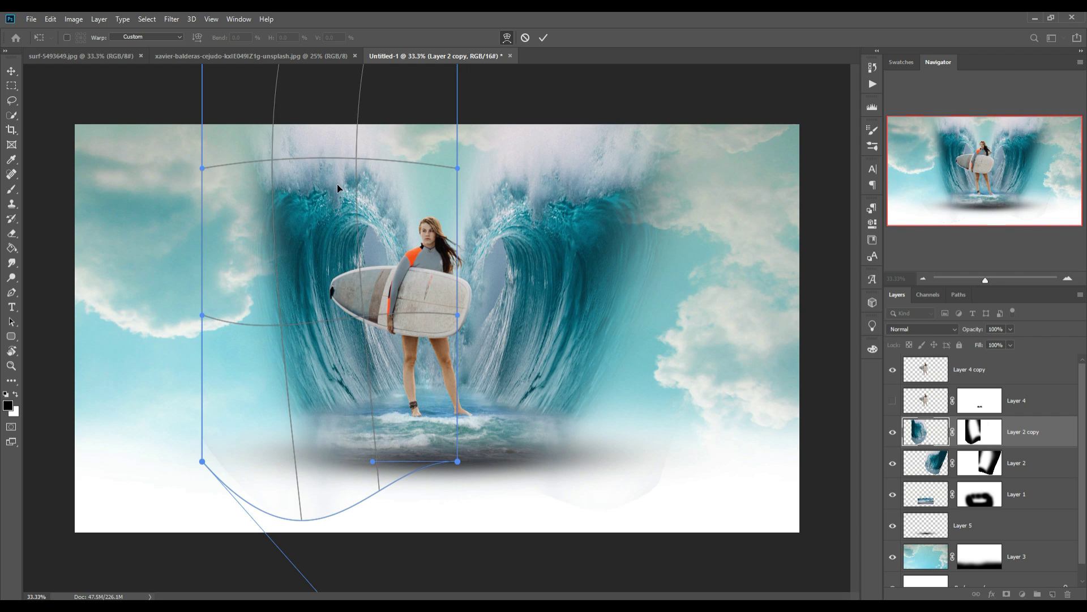
{"action": "left_click_drag", "start_coordinate": [385, 369], "coordinate": [382, 375]}
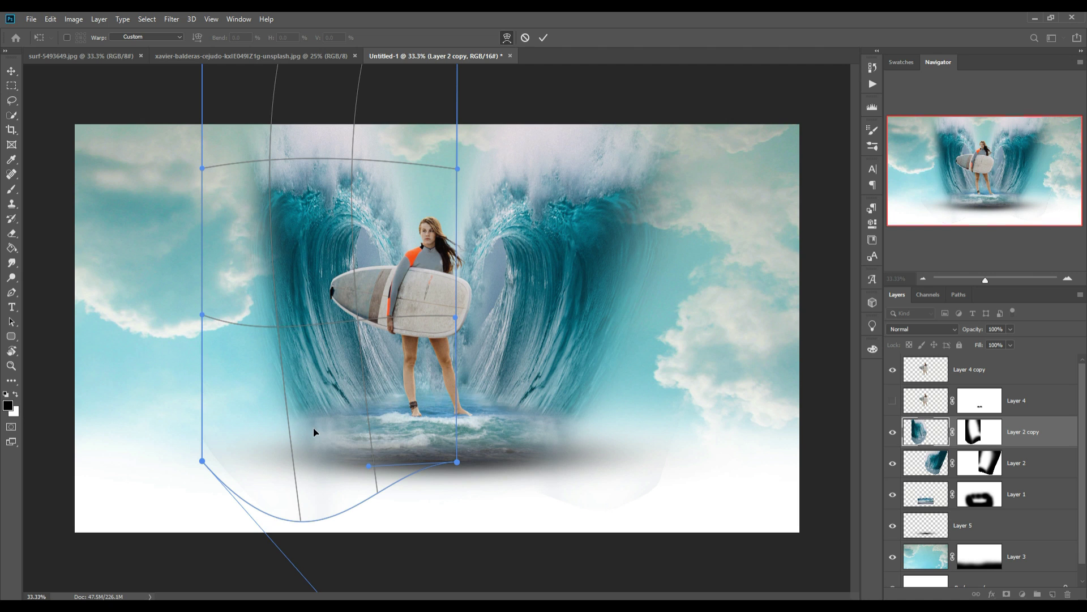
{"action": "left_click_drag", "start_coordinate": [314, 424], "coordinate": [321, 424]}
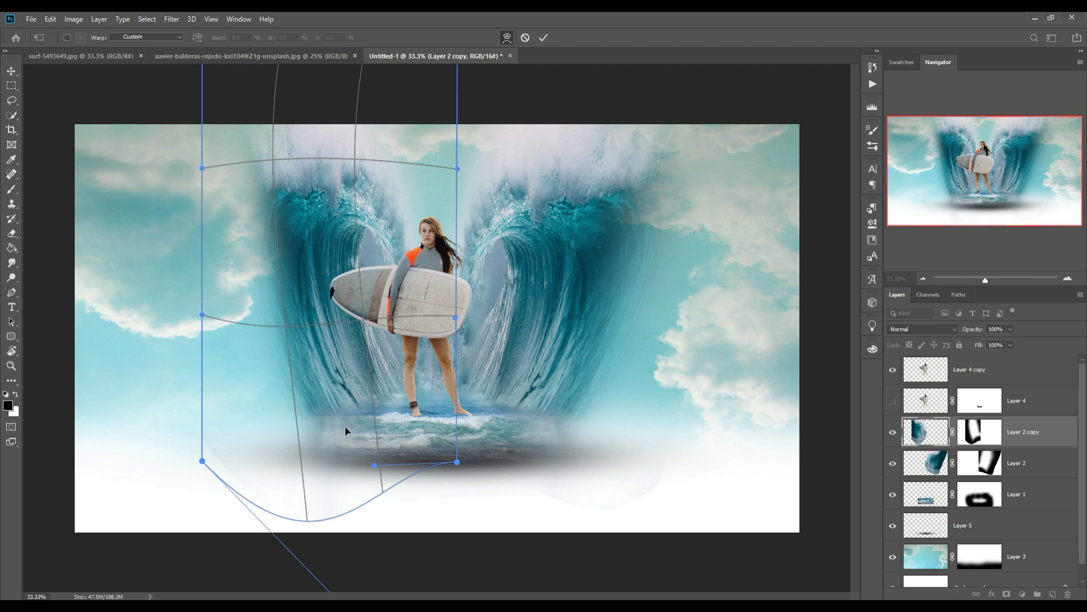
{"action": "left_click", "coordinate": [544, 38]}
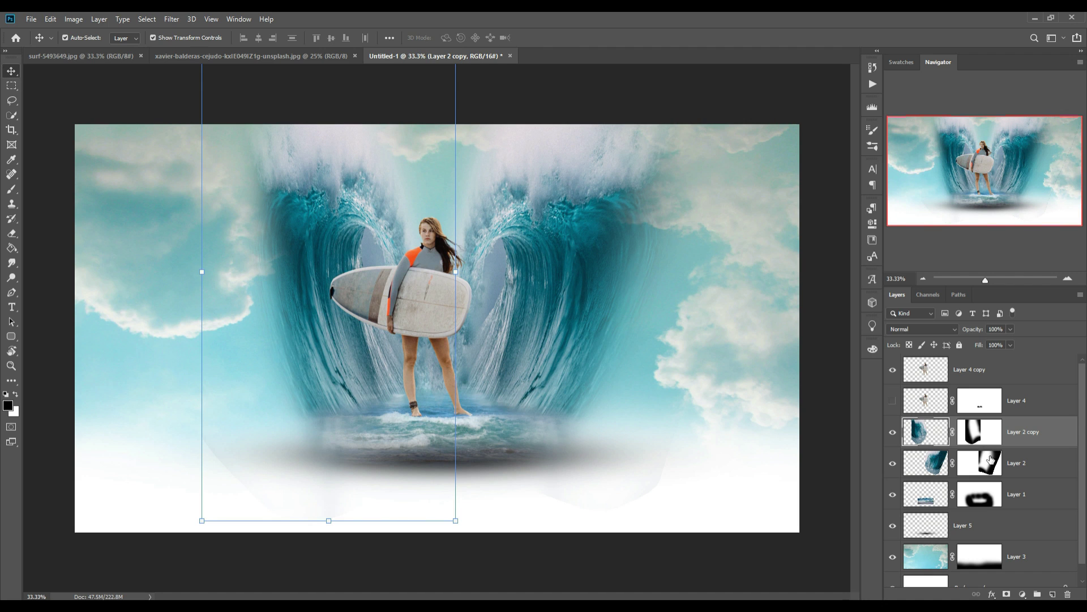
Rewarp the left wave, bending its mesh outward and pulling its base toward the centre.
{"action": "left_click", "coordinate": [971, 375]}
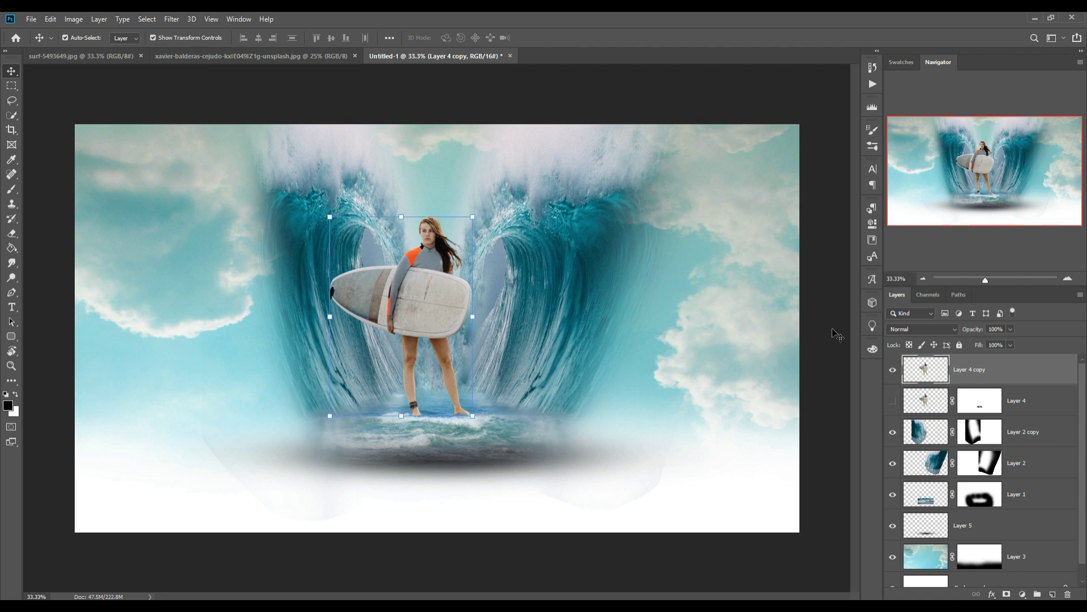
{"action": "left_click", "coordinate": [305, 239]}
{"action": "left_click", "coordinate": [50, 19]}
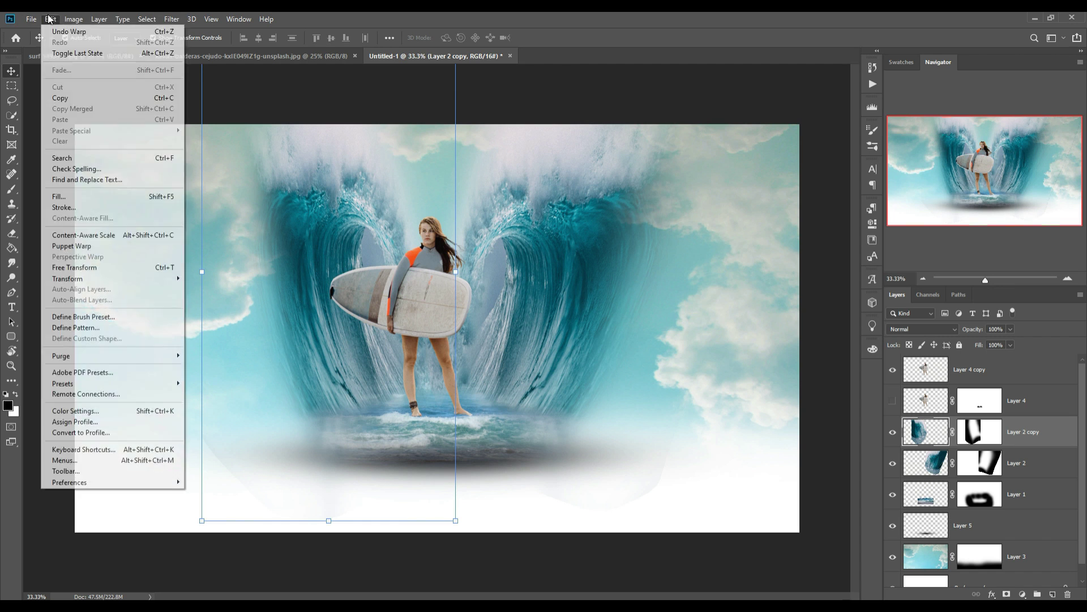
{"action": "mouse_move", "coordinate": [94, 278]}
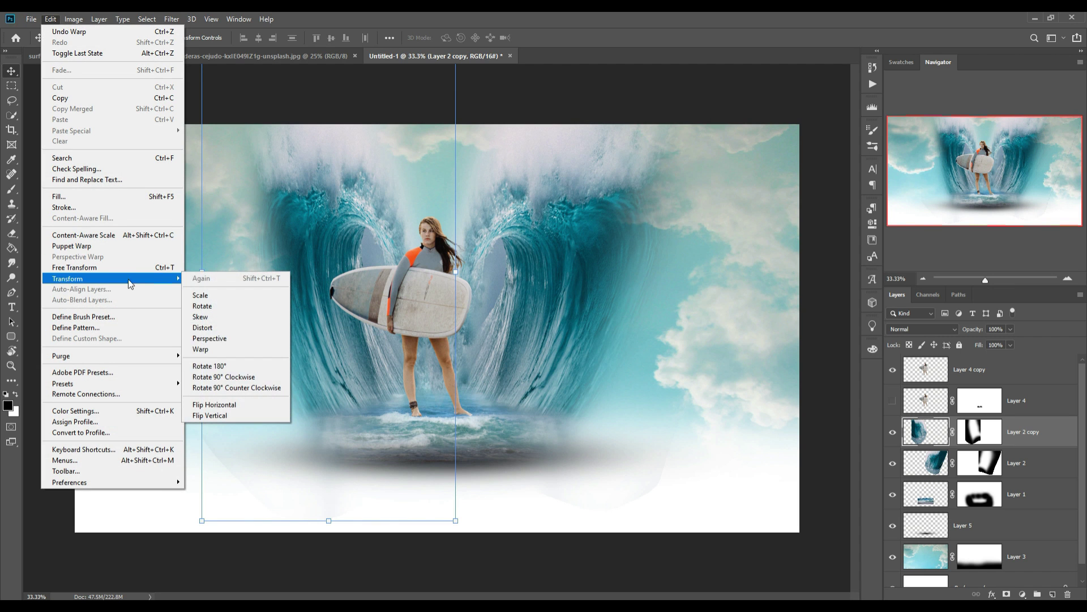
{"action": "left_click", "coordinate": [235, 344]}
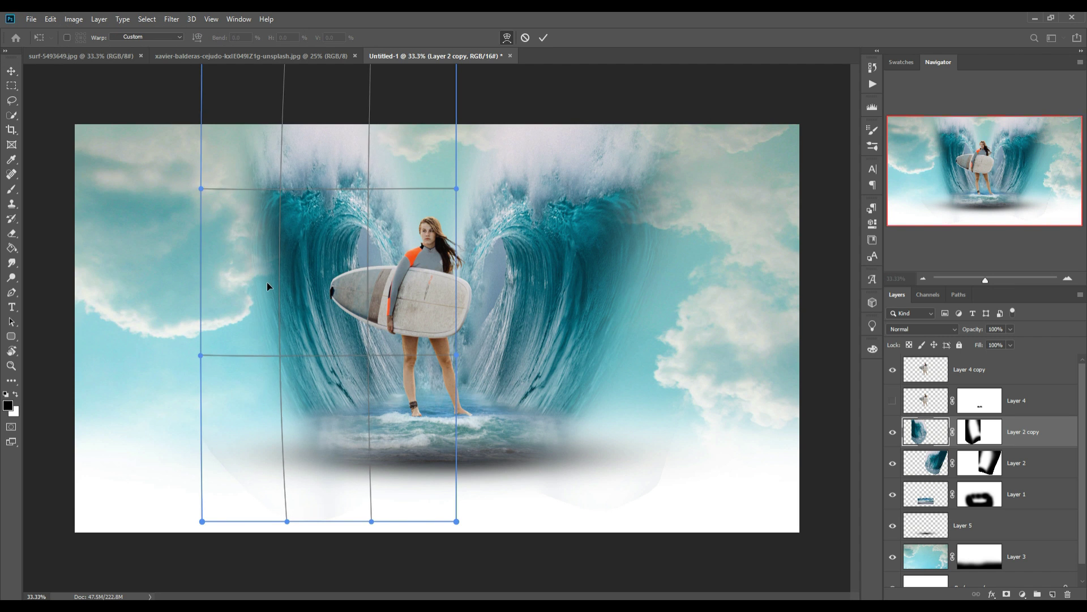
{"action": "mouse_move", "coordinate": [274, 281]}
{"action": "left_mouse_down"}
{"action": "mouse_move", "coordinate": [263, 287]}
{"action": "mouse_move", "coordinate": [309, 426]}
{"action": "left_mouse_up"}
{"action": "left_click_drag", "start_coordinate": [287, 524], "coordinate": [353, 513]}
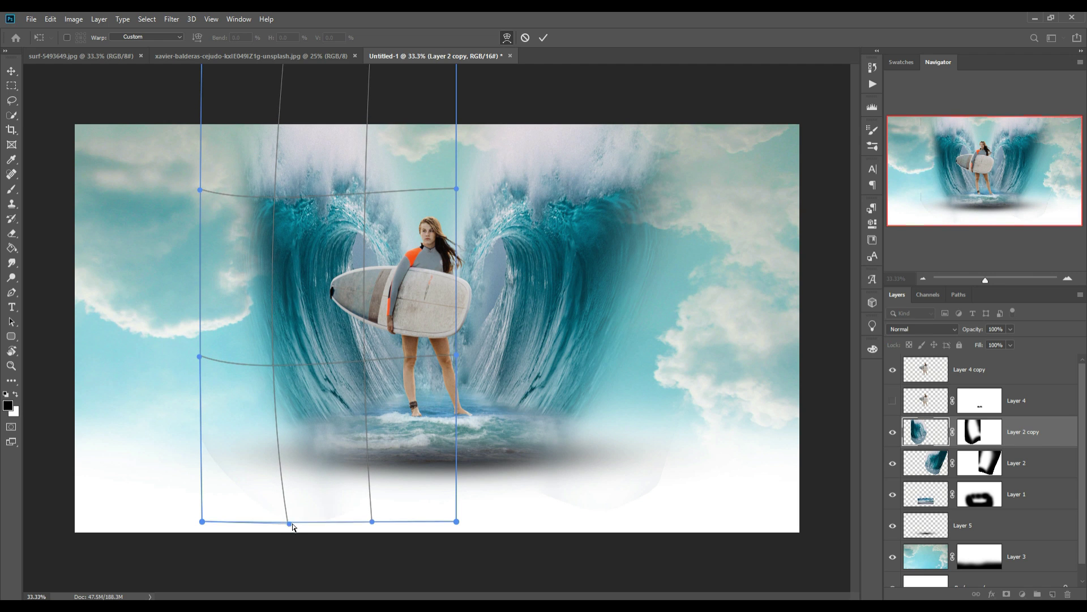
{"action": "left_click_drag", "start_coordinate": [311, 228], "coordinate": [293, 179]}
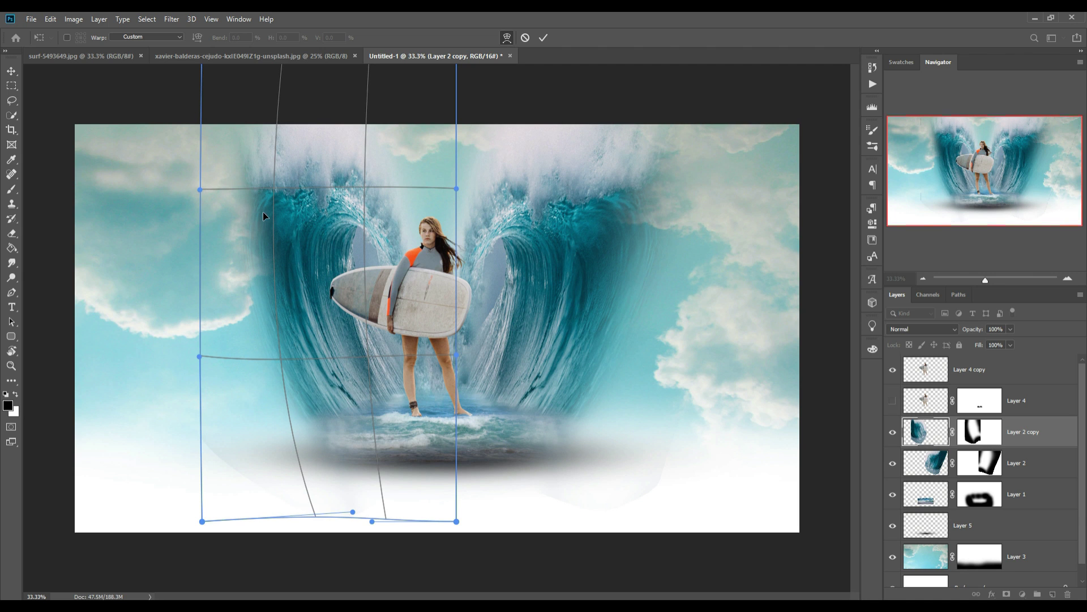
{"action": "left_click_drag", "start_coordinate": [267, 189], "coordinate": [263, 190]}
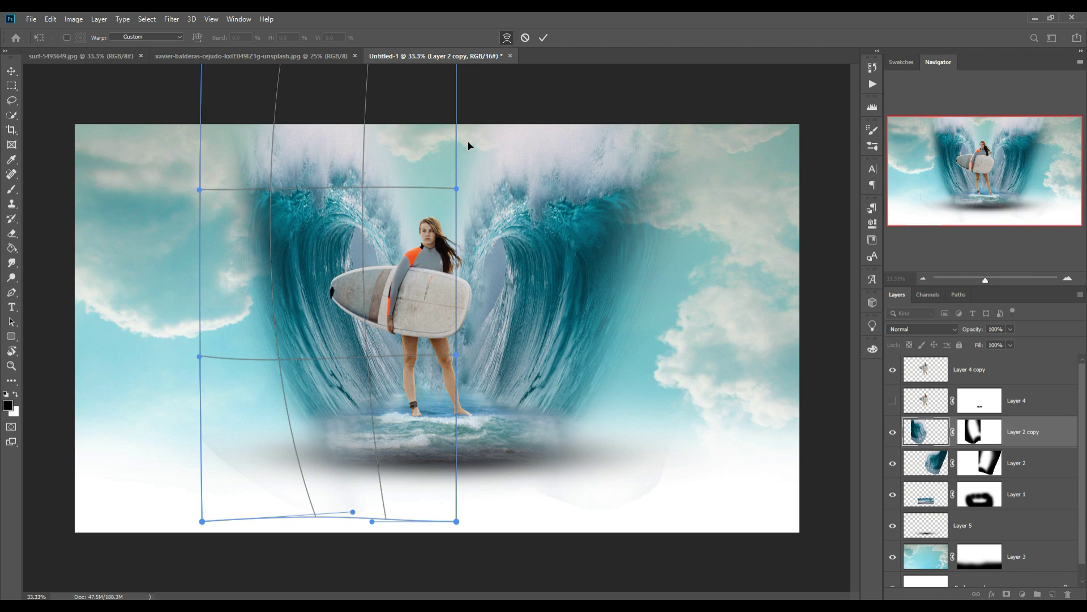
{"action": "left_click", "coordinate": [543, 38]}
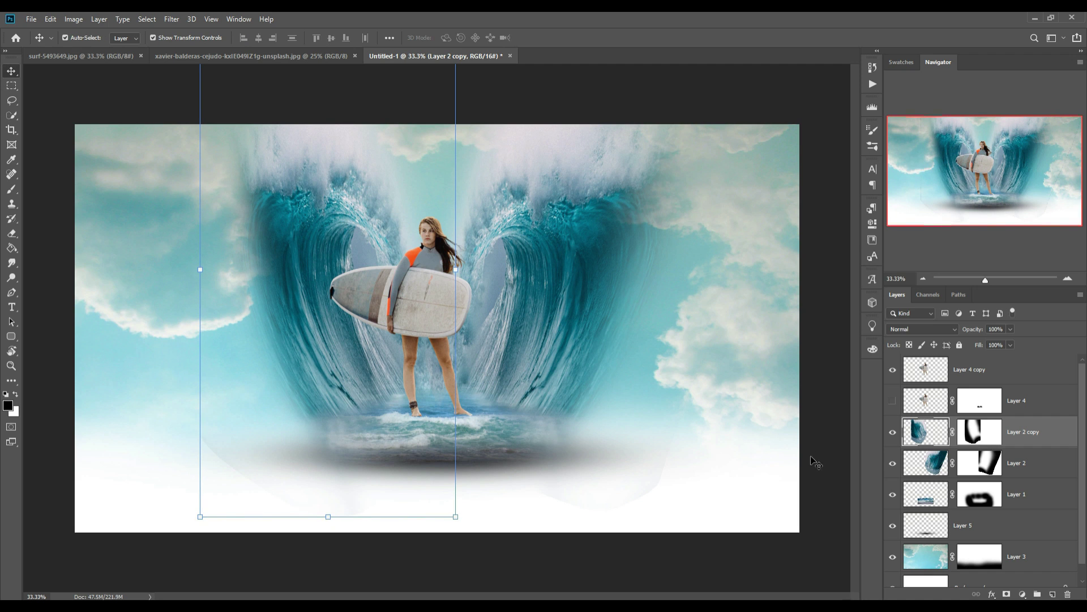
{"action": "left_click", "coordinate": [527, 438]}
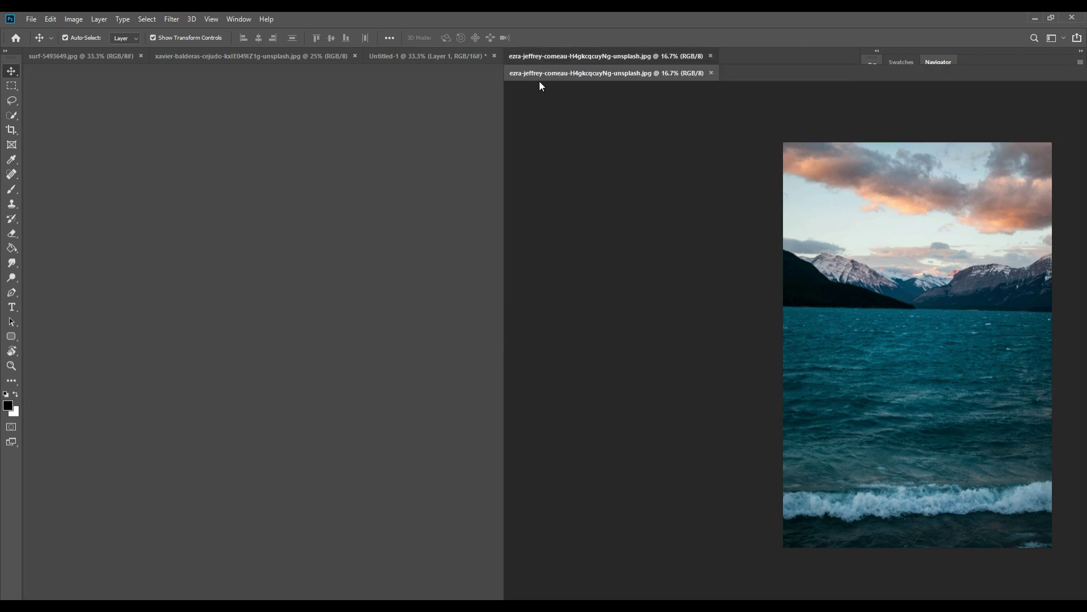
Copy a rectangle of lake water from the mountain photo into the composite.
{"action": "left_click_drag", "start_coordinate": [537, 58], "coordinate": [539, 86]}
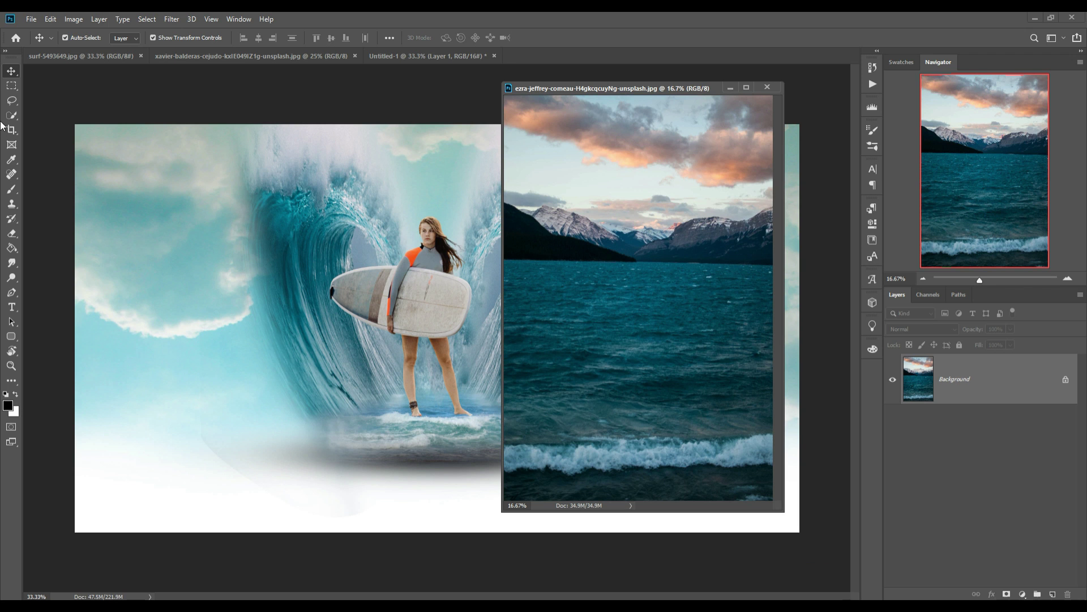
{"action": "left_click", "coordinate": [11, 86]}
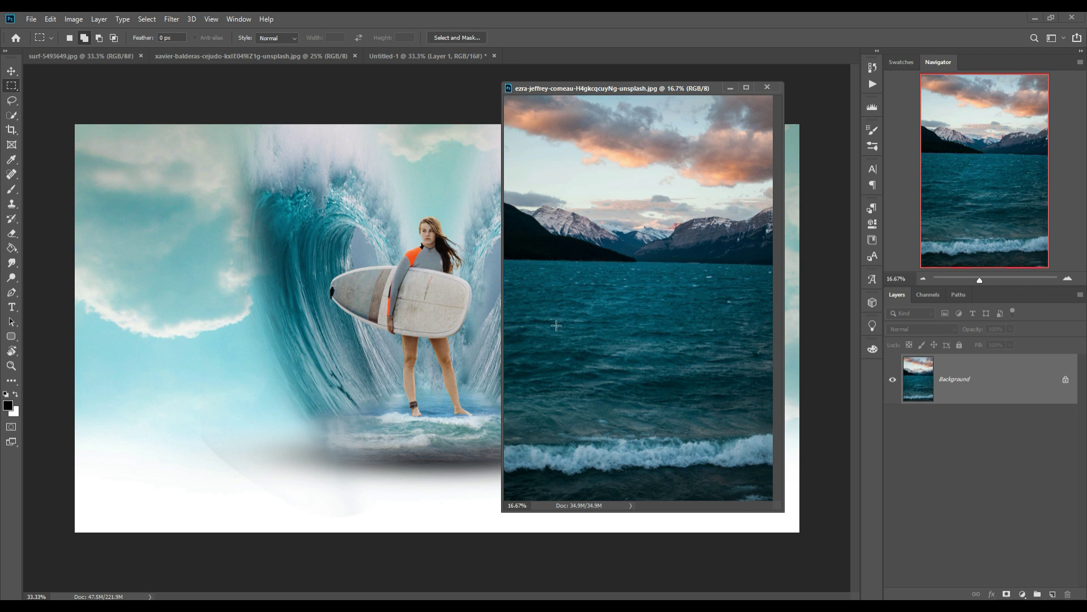
{"action": "left_click_drag", "start_coordinate": [529, 305], "coordinate": [760, 423]}
{"action": "key", "text": "v"}
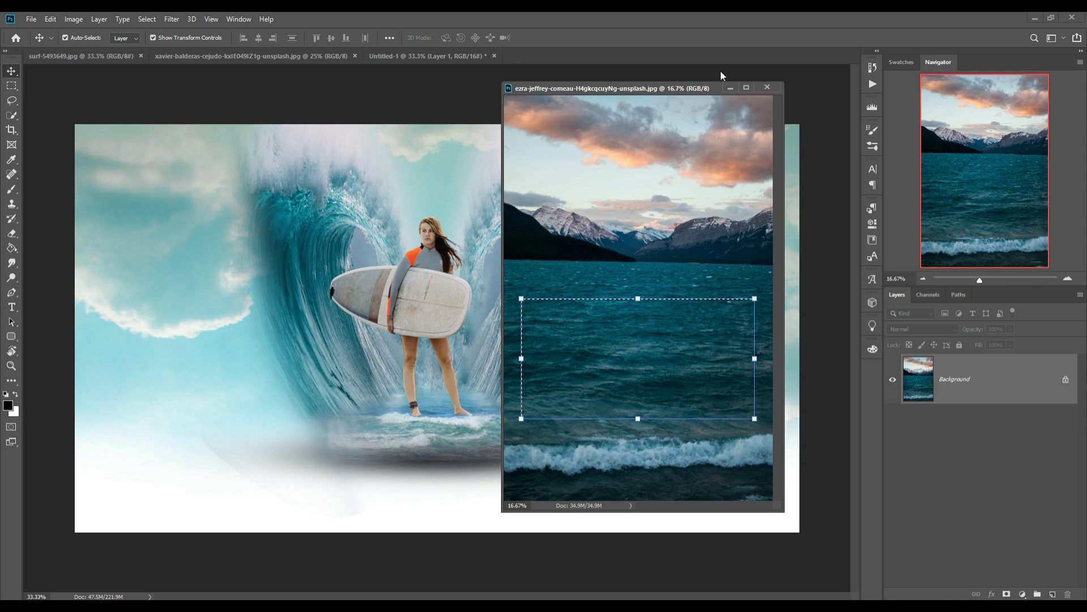
{"action": "left_click_drag", "start_coordinate": [705, 87], "coordinate": [825, 99]}
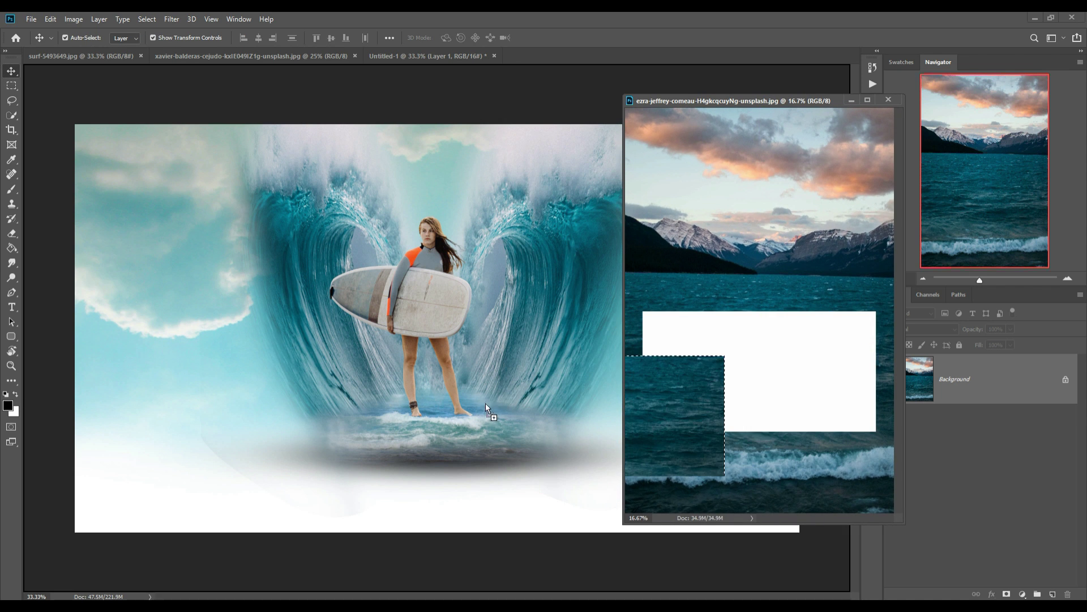
{"action": "left_click_drag", "start_coordinate": [794, 337], "coordinate": [474, 406]}
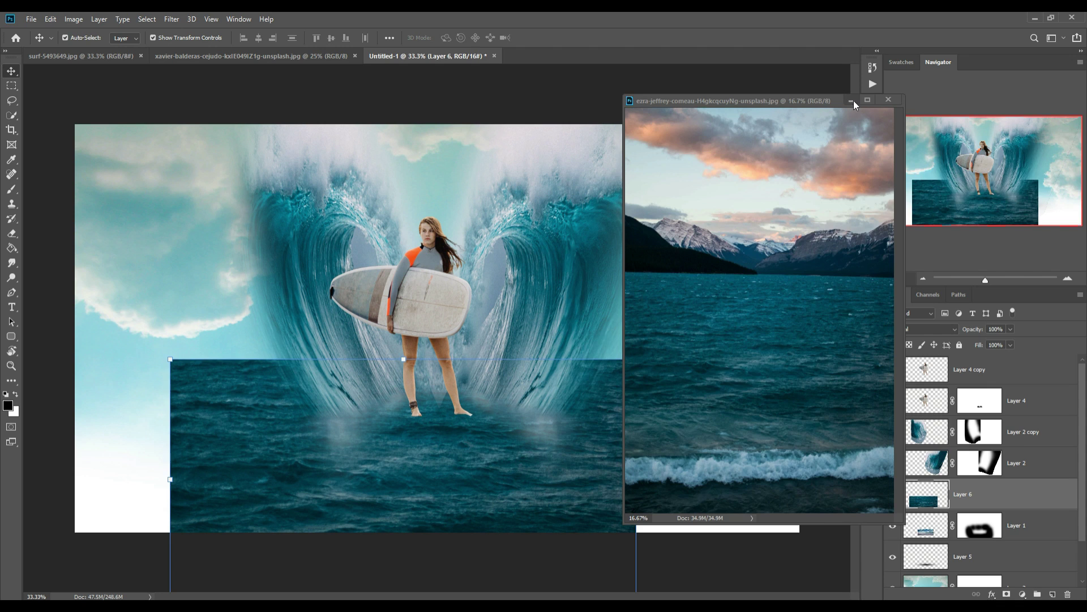
{"action": "left_click", "coordinate": [852, 102]}
Scale the water to half size, stack Layer 6 above Layer 2 copy, and squash it shorter.
{"action": "mouse_move", "coordinate": [647, 501]}
{"action": "left_mouse_down"}
{"action": "mouse_move", "coordinate": [411, 501]}
{"action": "mouse_move", "coordinate": [452, 467]}
{"action": "left_mouse_up"}
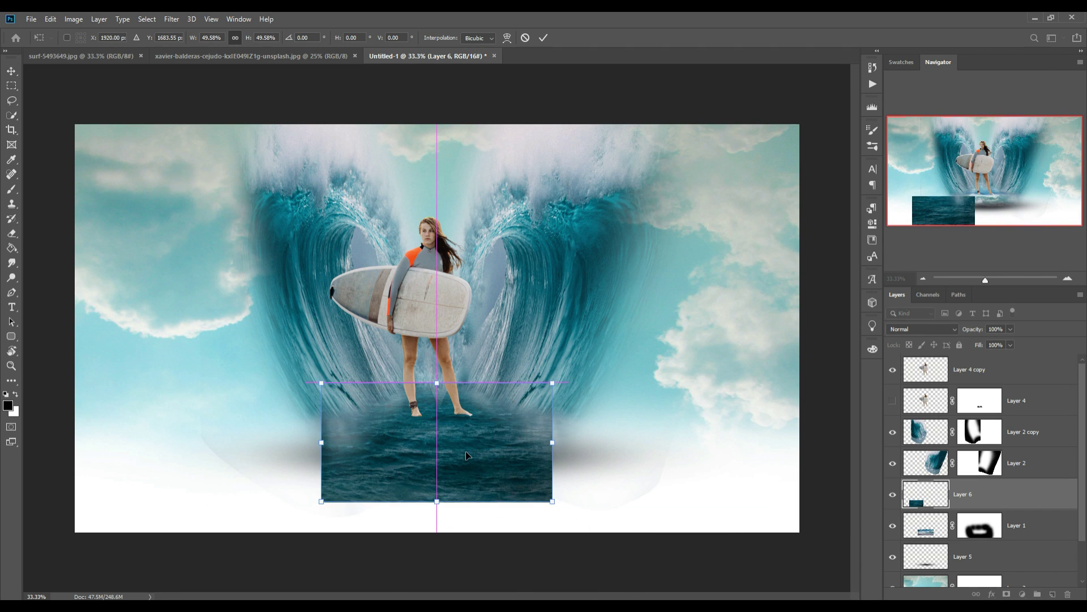
{"action": "left_click", "coordinate": [1029, 470]}
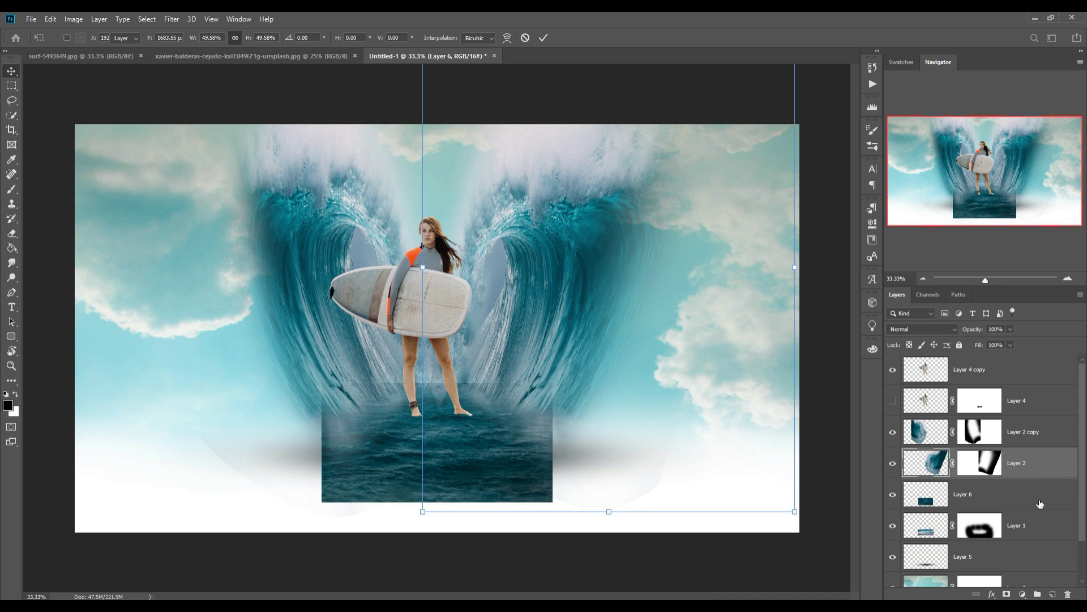
{"action": "left_click", "coordinate": [1032, 501]}
{"action": "left_click_drag", "start_coordinate": [1032, 502], "coordinate": [1014, 417]}
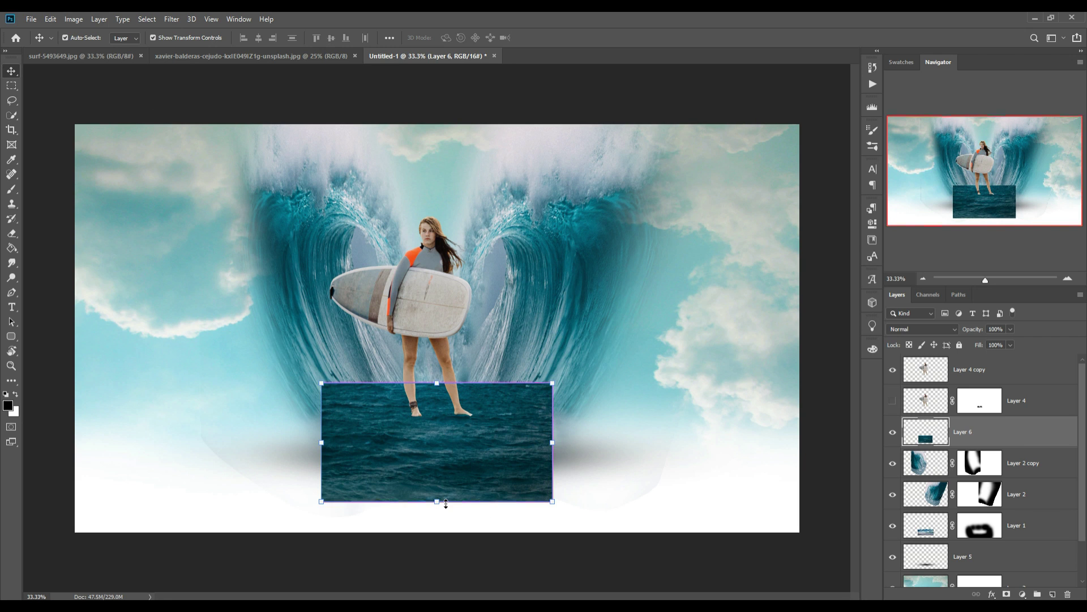
{"action": "left_click_drag", "start_coordinate": [445, 504], "coordinate": [440, 459]}
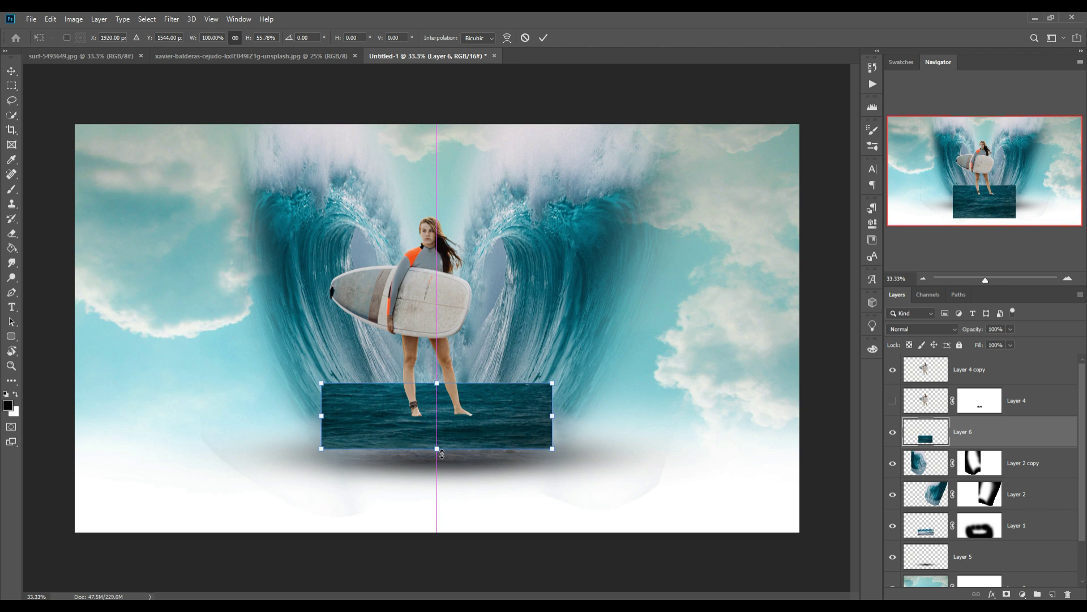
{"action": "left_click", "coordinate": [543, 38]}
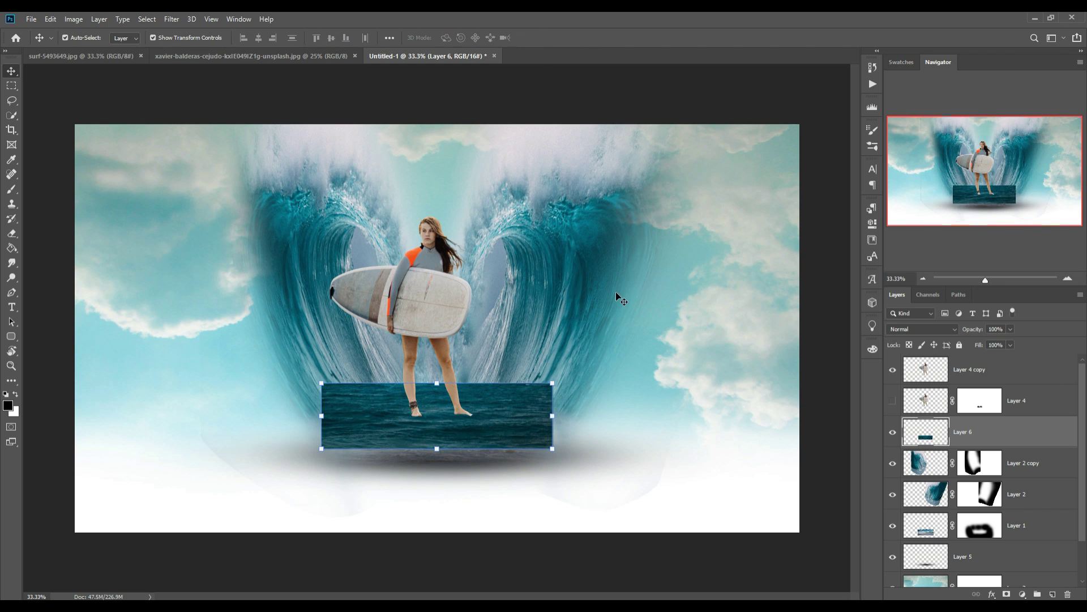
{"action": "left_click", "coordinate": [50, 20]}
{"action": "mouse_move", "coordinate": [110, 278]}
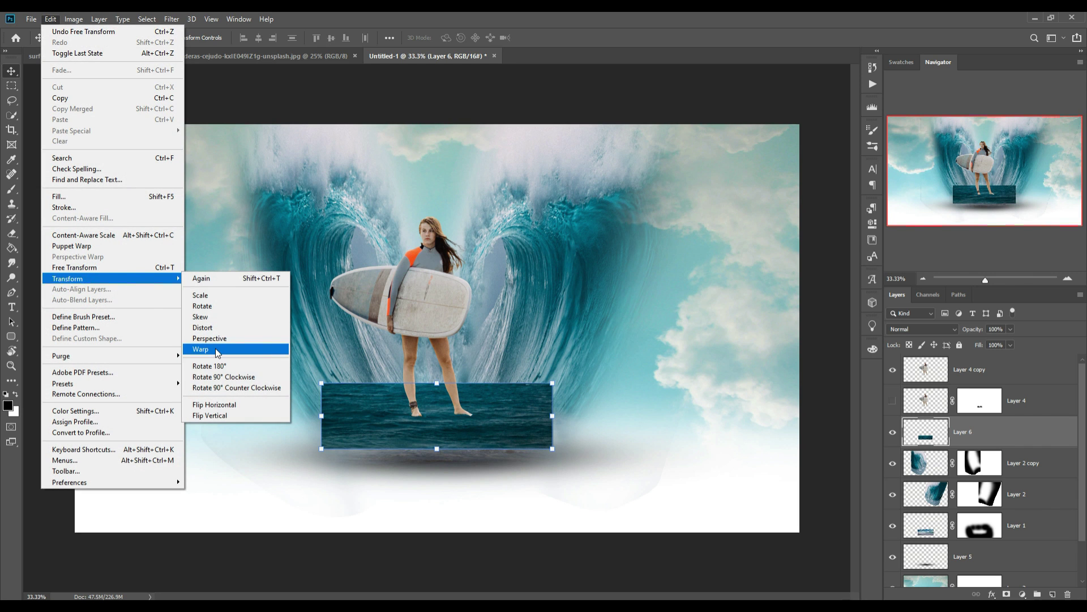
Warp the water strip's corners and edges into a curved sheet beneath the surfer.
{"action": "left_click", "coordinate": [216, 350]}
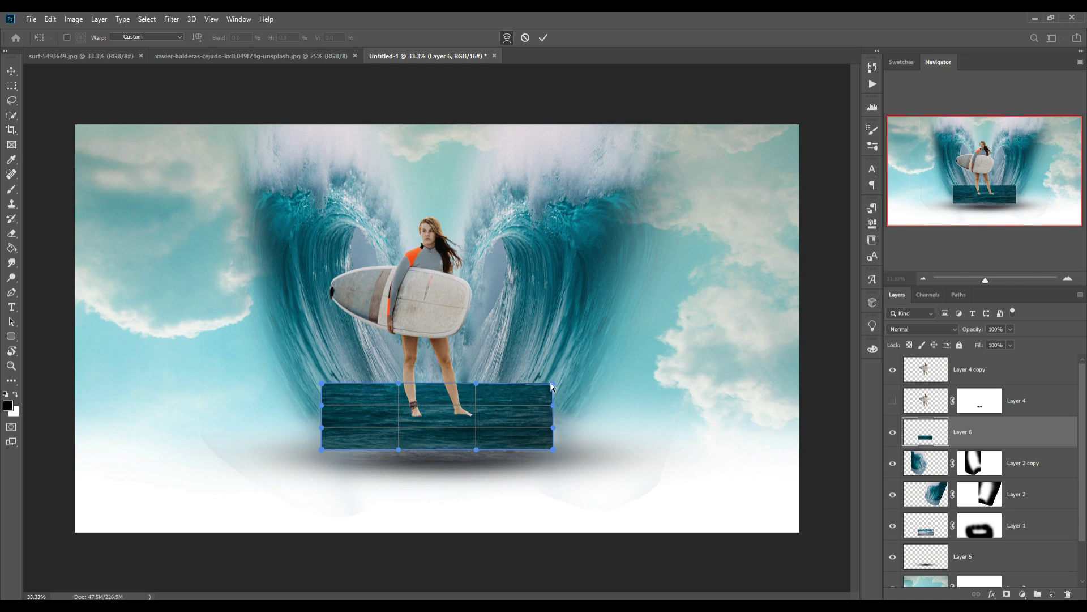
{"action": "left_click_drag", "start_coordinate": [552, 386], "coordinate": [503, 357]}
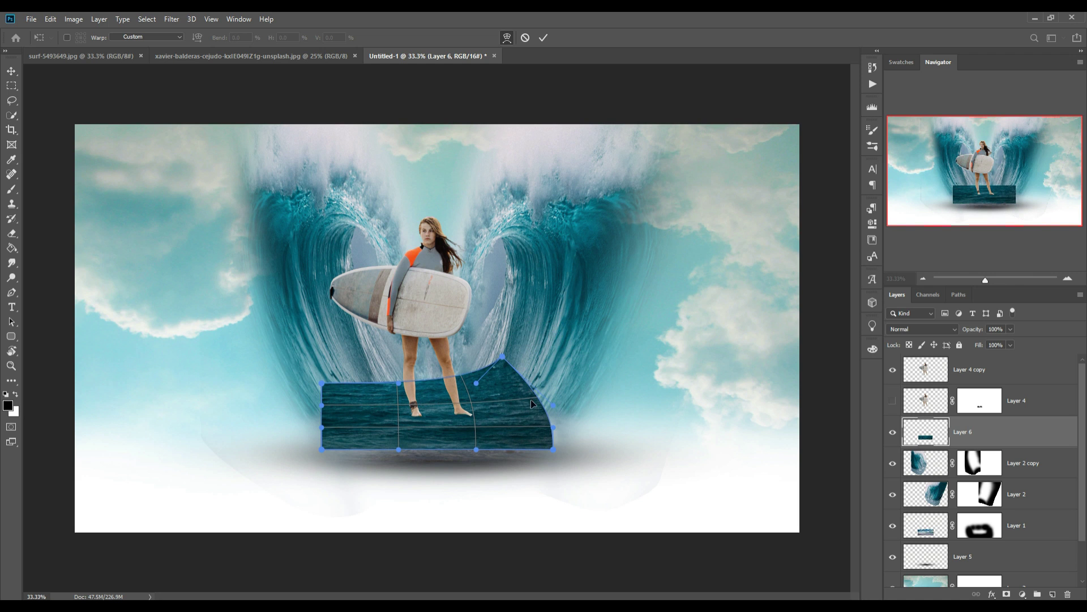
{"action": "left_click_drag", "start_coordinate": [553, 449], "coordinate": [582, 434]}
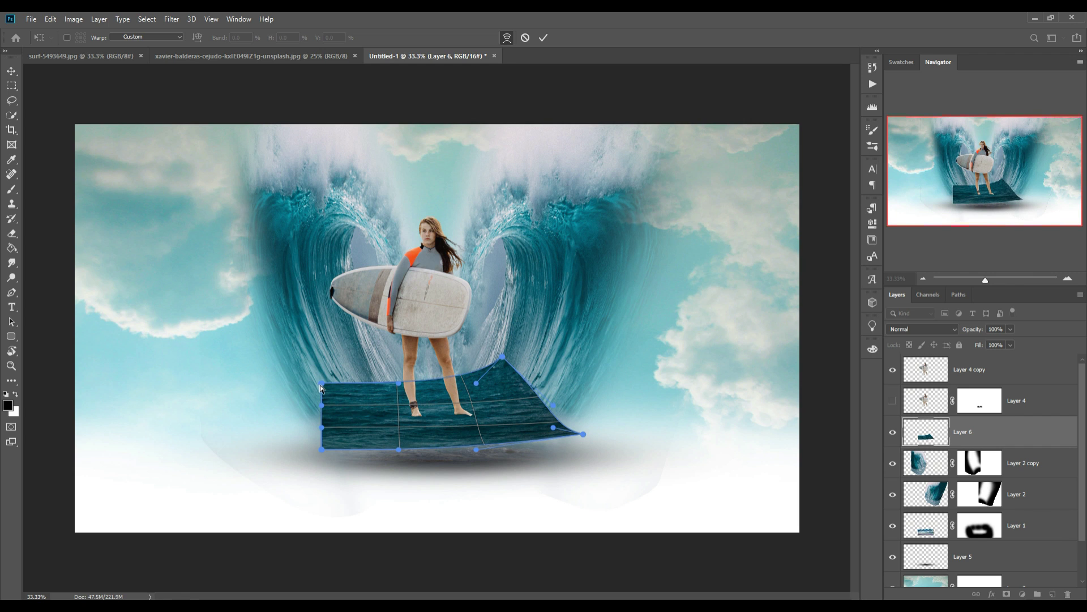
{"action": "left_click_drag", "start_coordinate": [322, 384], "coordinate": [358, 348]}
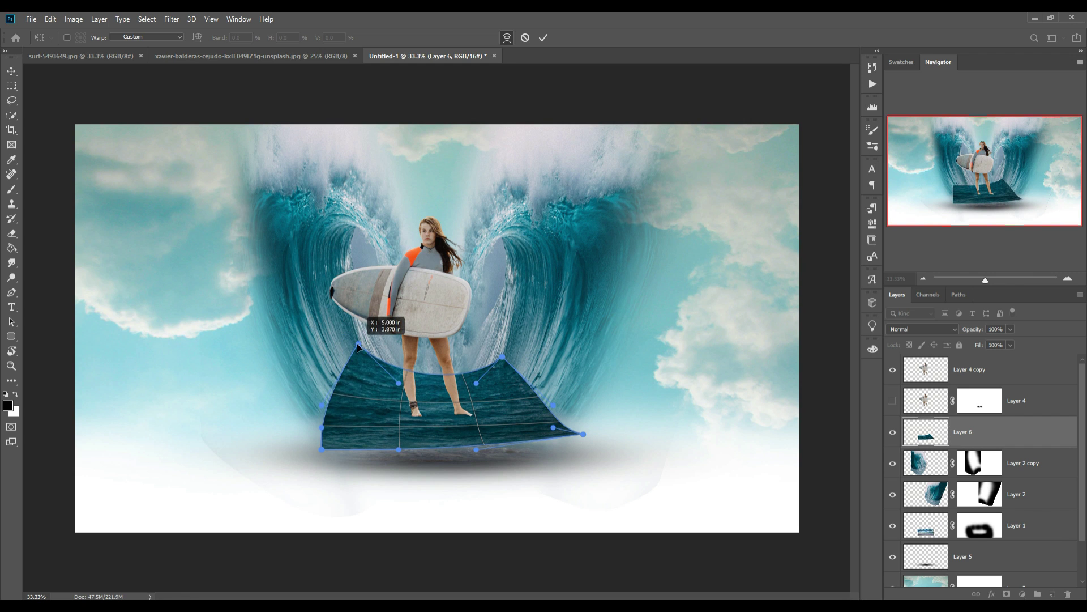
{"action": "left_click_drag", "start_coordinate": [322, 449], "coordinate": [312, 431]}
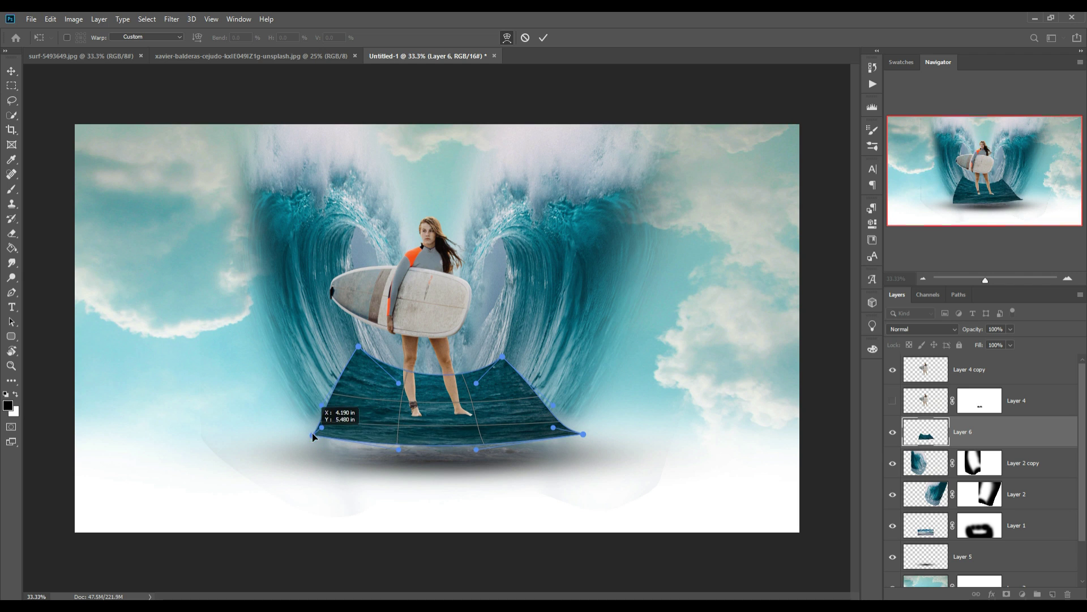
{"action": "left_click_drag", "start_coordinate": [359, 346], "coordinate": [373, 352]}
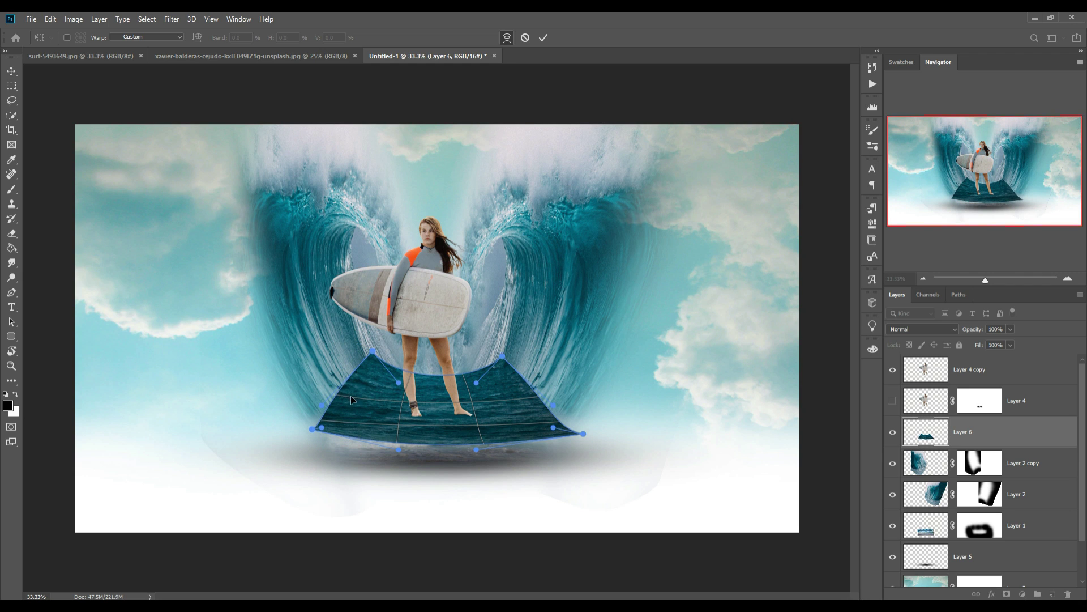
{"action": "left_click_drag", "start_coordinate": [322, 405], "coordinate": [362, 412]}
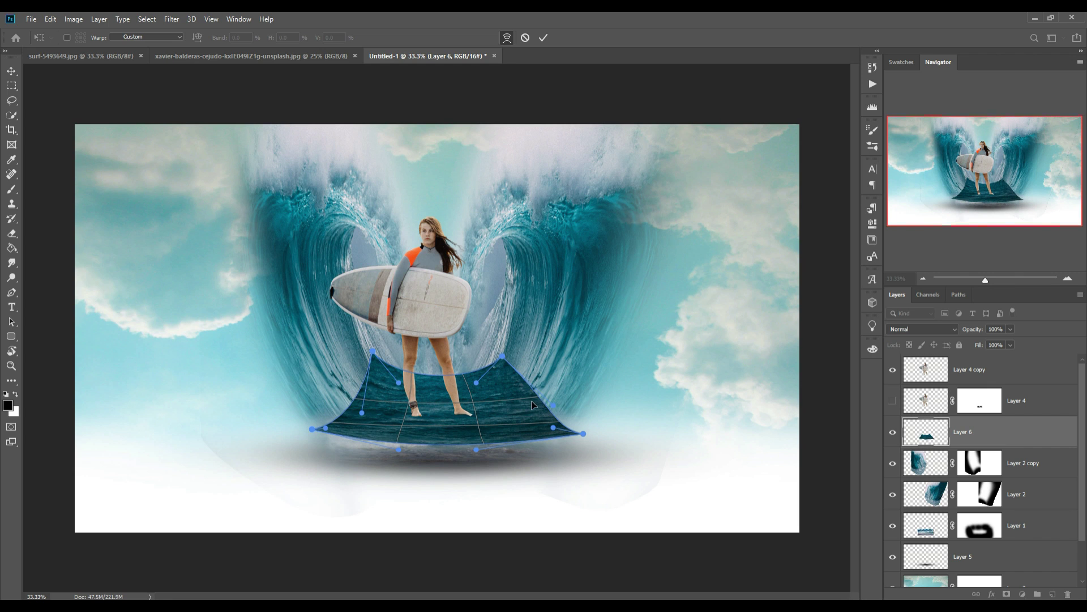
{"action": "left_click_drag", "start_coordinate": [553, 405], "coordinate": [525, 411]}
{"action": "left_click_drag", "start_coordinate": [503, 356], "coordinate": [487, 357]}
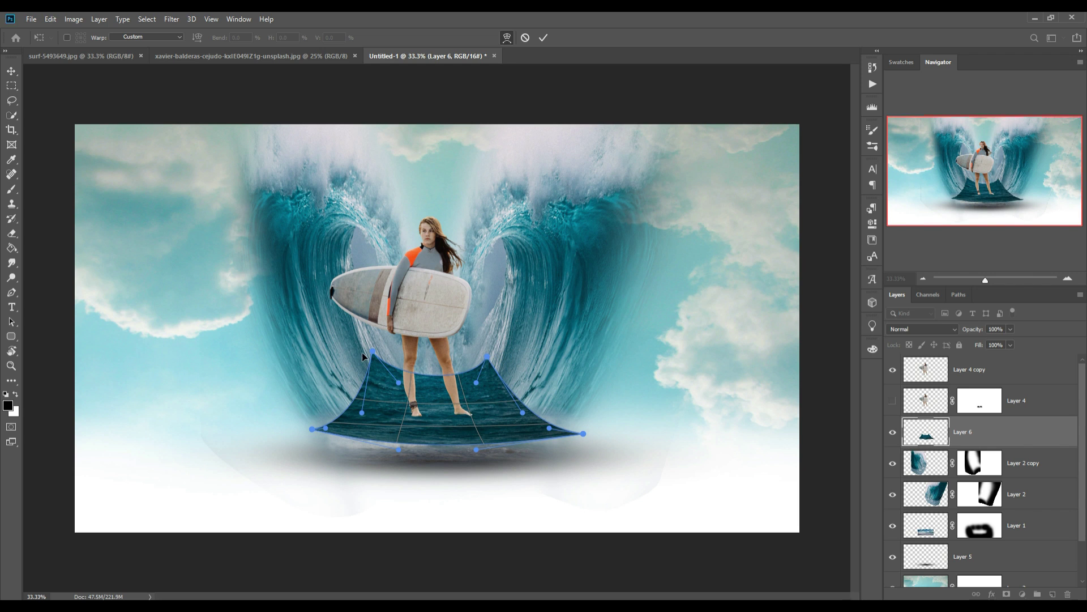
{"action": "left_click_drag", "start_coordinate": [374, 352], "coordinate": [381, 354]}
{"action": "left_click_drag", "start_coordinate": [313, 431], "coordinate": [301, 421]}
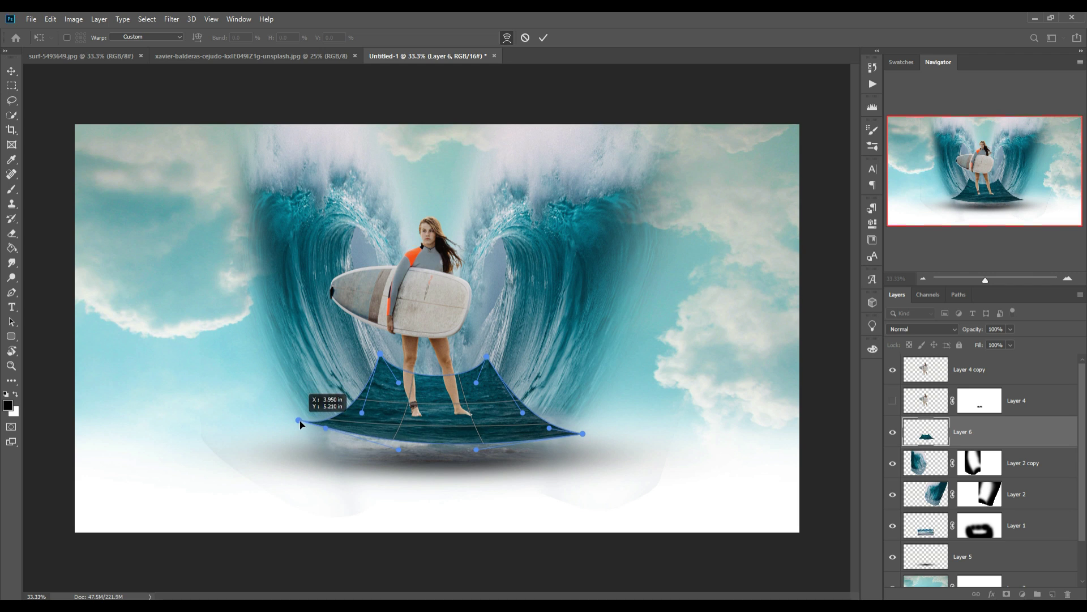
{"action": "left_click_drag", "start_coordinate": [586, 437], "coordinate": [590, 428]}
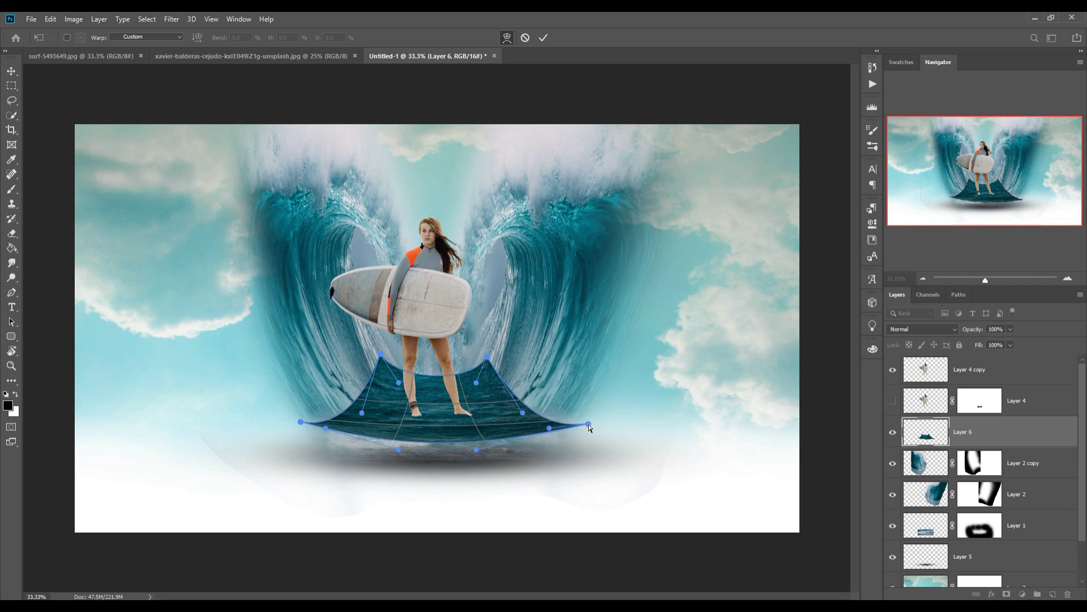
{"action": "left_click", "coordinate": [544, 38]}
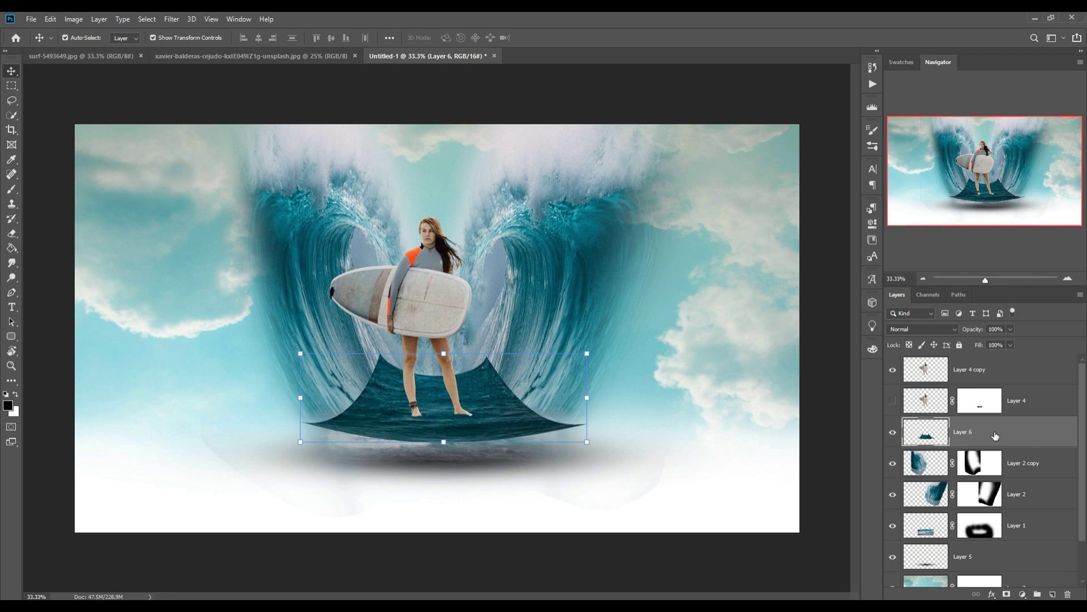
Add a mask to Layer 6 and faintly fade the water surface with a 9% brush.
{"action": "left_click", "coordinate": [1014, 592]}
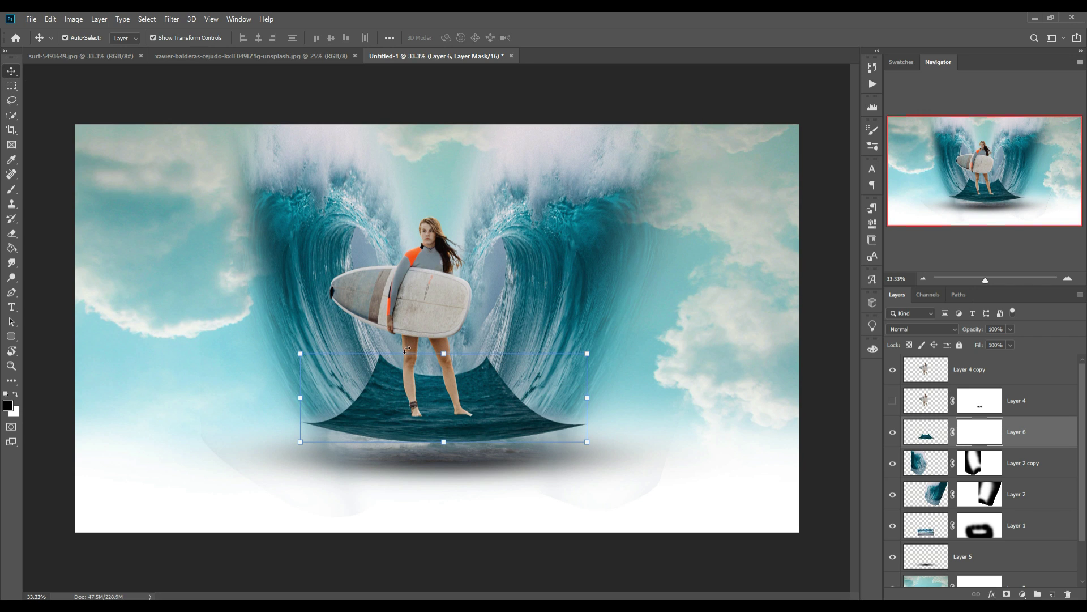
{"action": "left_click", "coordinate": [11, 189]}
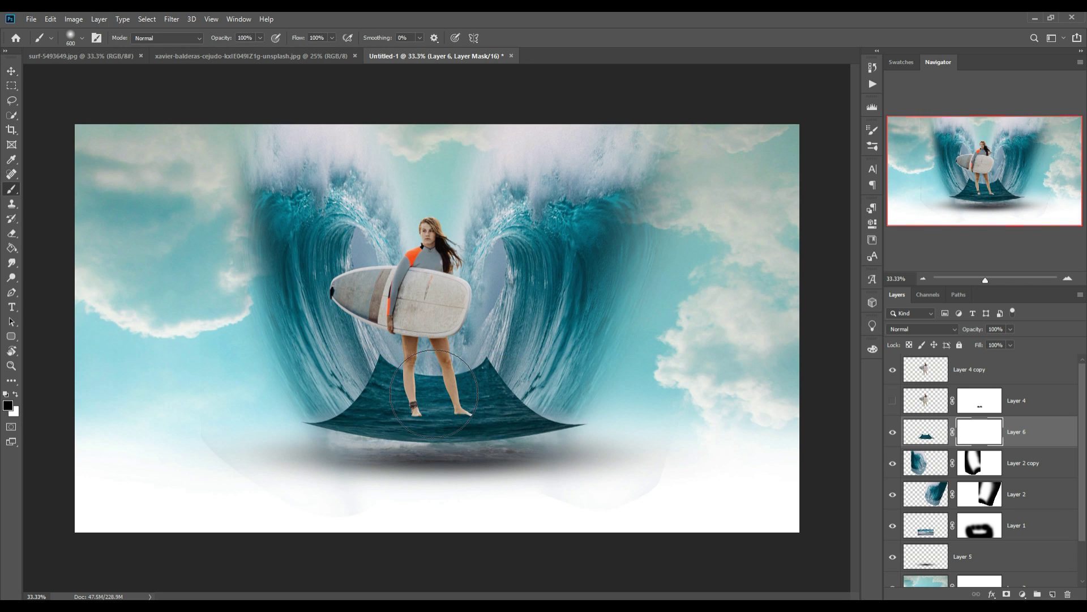
{"action": "key", "text": "bracketleft"}
{"action": "key", "text": "bracketleft"}
{"action": "key", "text": "bracketleft"}
{"action": "left_click", "coordinate": [261, 36]}
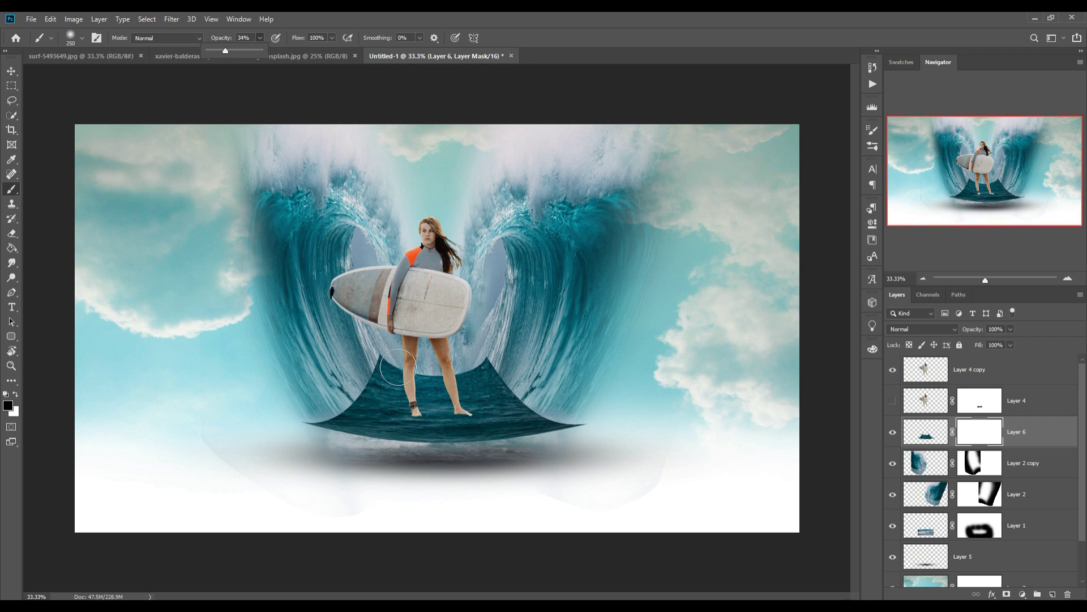
{"action": "mouse_move", "coordinate": [382, 366]}
{"action": "left_mouse_down"}
{"action": "mouse_move", "coordinate": [448, 385]}
{"action": "mouse_move", "coordinate": [402, 381]}
{"action": "mouse_move", "coordinate": [343, 421]}
{"action": "mouse_move", "coordinate": [380, 391]}
{"action": "mouse_move", "coordinate": [509, 377]}
{"action": "mouse_move", "coordinate": [561, 417]}
{"action": "mouse_move", "coordinate": [515, 381]}
{"action": "left_mouse_up"}
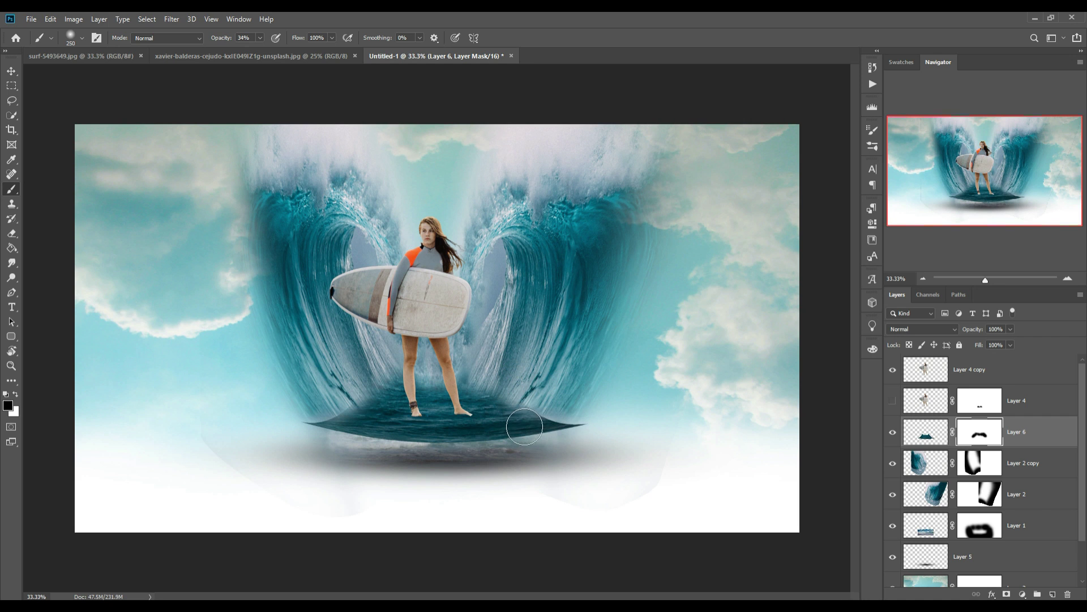
{"action": "key", "text": "0"}
{"action": "key", "text": "9"}
{"action": "mouse_move", "coordinate": [358, 413]}
{"action": "left_mouse_down"}
{"action": "mouse_move", "coordinate": [453, 394]}
{"action": "mouse_move", "coordinate": [557, 425]}
{"action": "mouse_move", "coordinate": [385, 413]}
{"action": "left_mouse_up"}
{"action": "key", "text": "bracketleft"}
{"action": "key", "text": "bracketleft"}
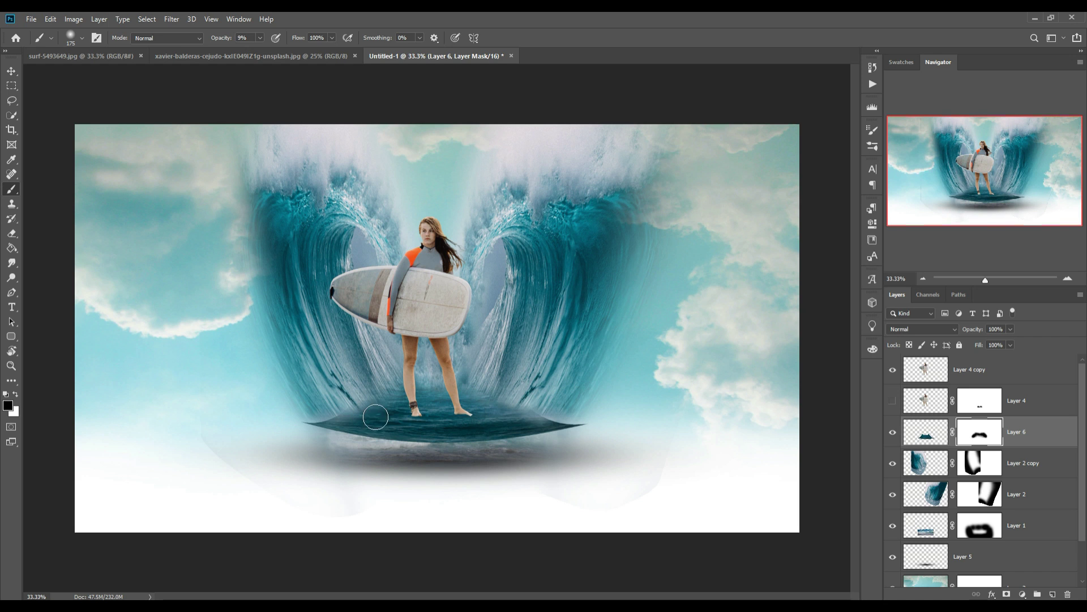
Set up a white 55% brush on the Layer 2 copy wave mask.
{"action": "key", "text": "v"}
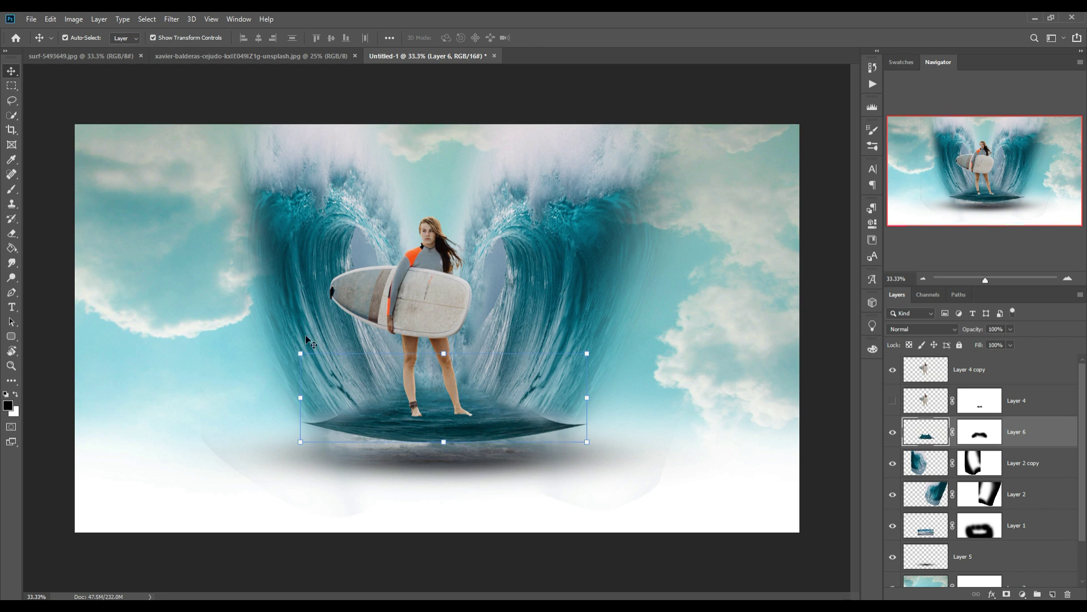
{"action": "left_click", "coordinate": [980, 463]}
{"action": "key", "text": "b"}
{"action": "key", "text": "x"}
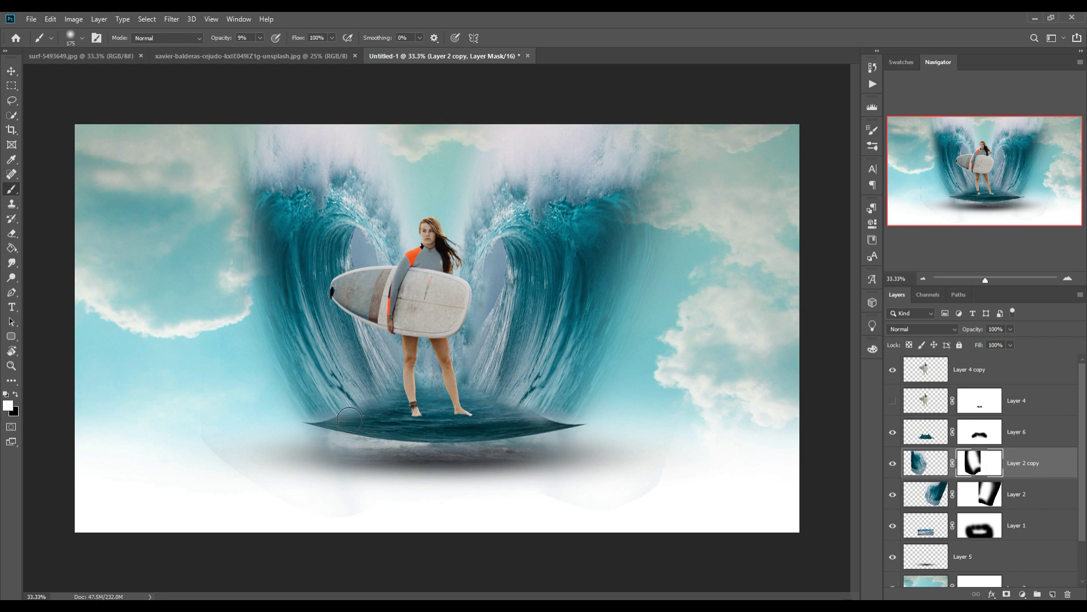
{"action": "key", "text": "5"}
{"action": "key", "text": "5"}
{"action": "key", "text": "alt+bracketleft"}
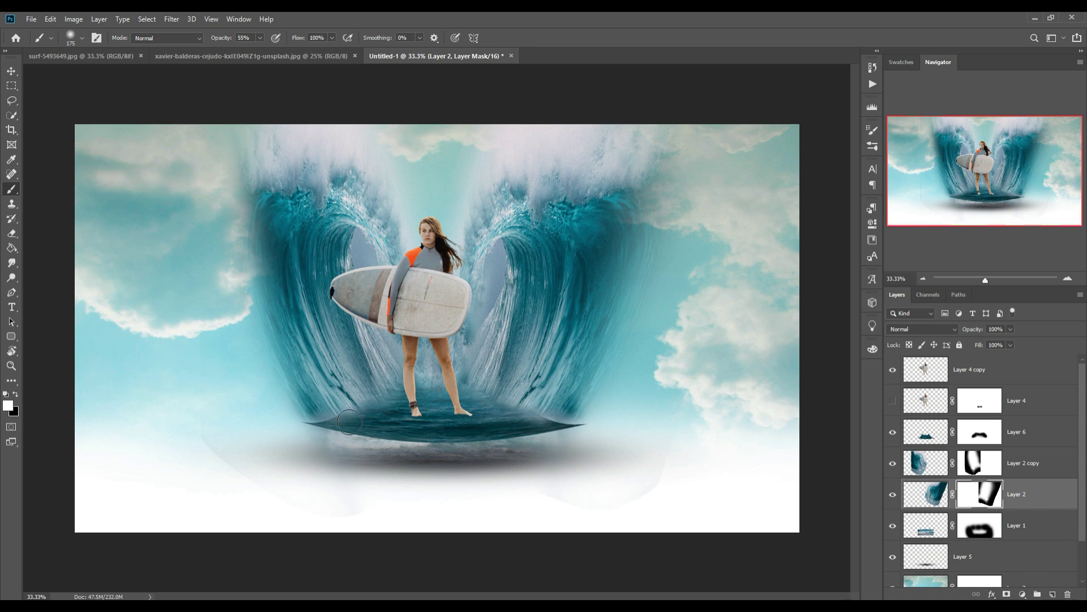
{"action": "key", "text": "v"}
{"action": "key", "text": "alt+bracketright"}
Warp the left wave further, stretching its lower-right corner outward.
{"action": "left_click", "coordinate": [51, 18]}
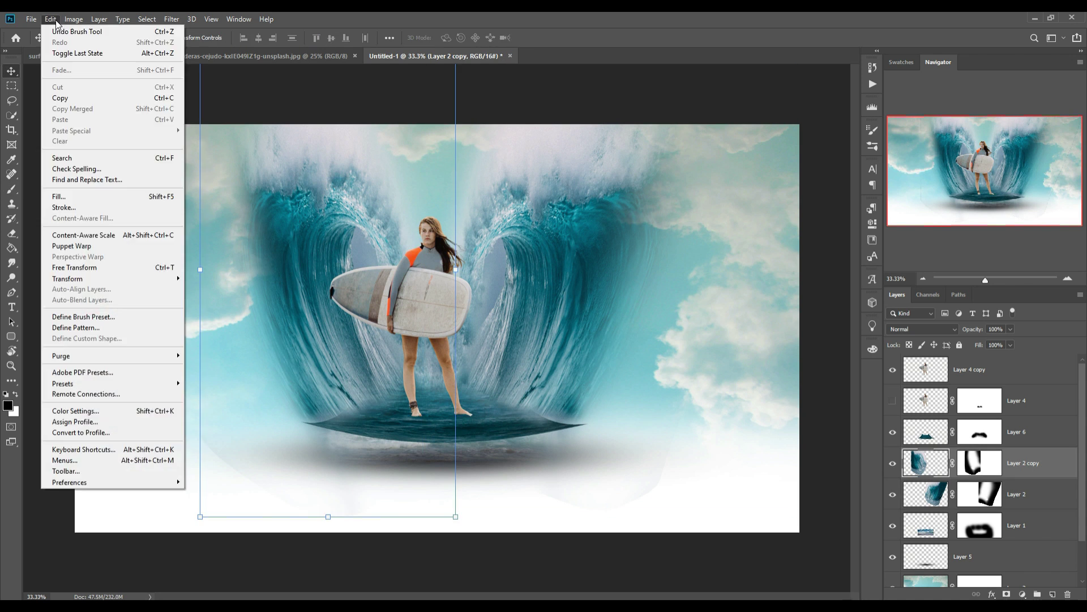
{"action": "mouse_move", "coordinate": [68, 278]}
{"action": "left_click", "coordinate": [198, 345]}
{"action": "left_click_drag", "start_coordinate": [305, 410], "coordinate": [311, 423]}
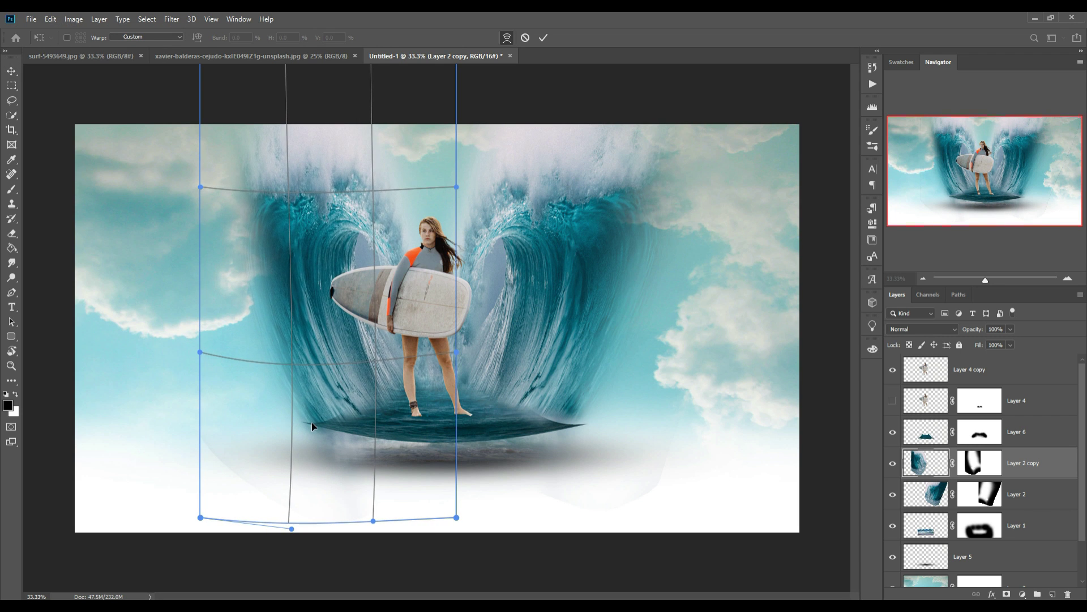
{"action": "left_click_drag", "start_coordinate": [456, 517], "coordinate": [519, 508]}
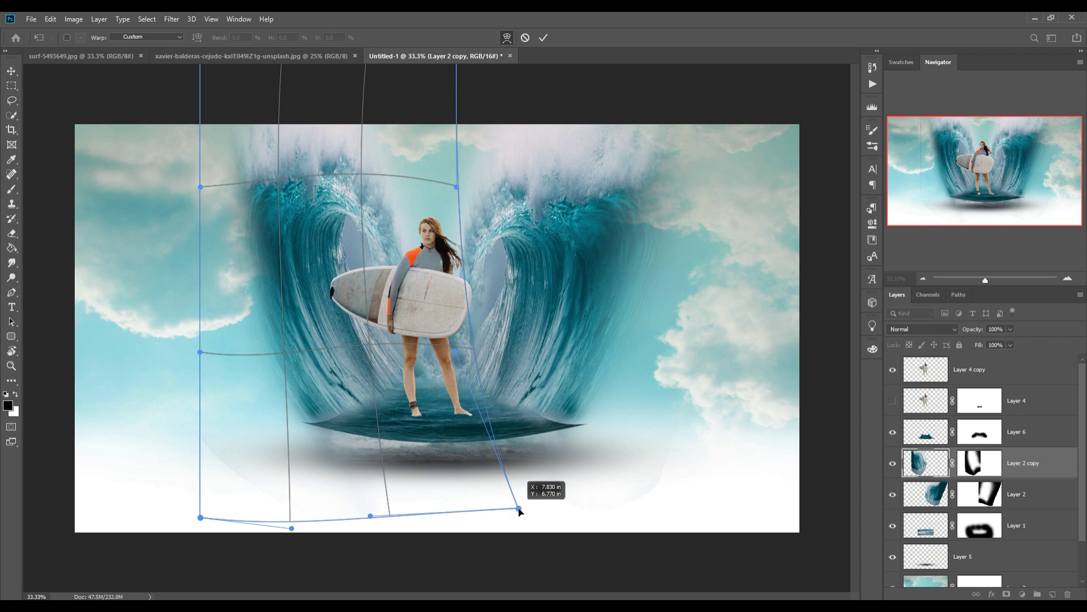
{"action": "left_click_drag", "start_coordinate": [383, 371], "coordinate": [315, 423]}
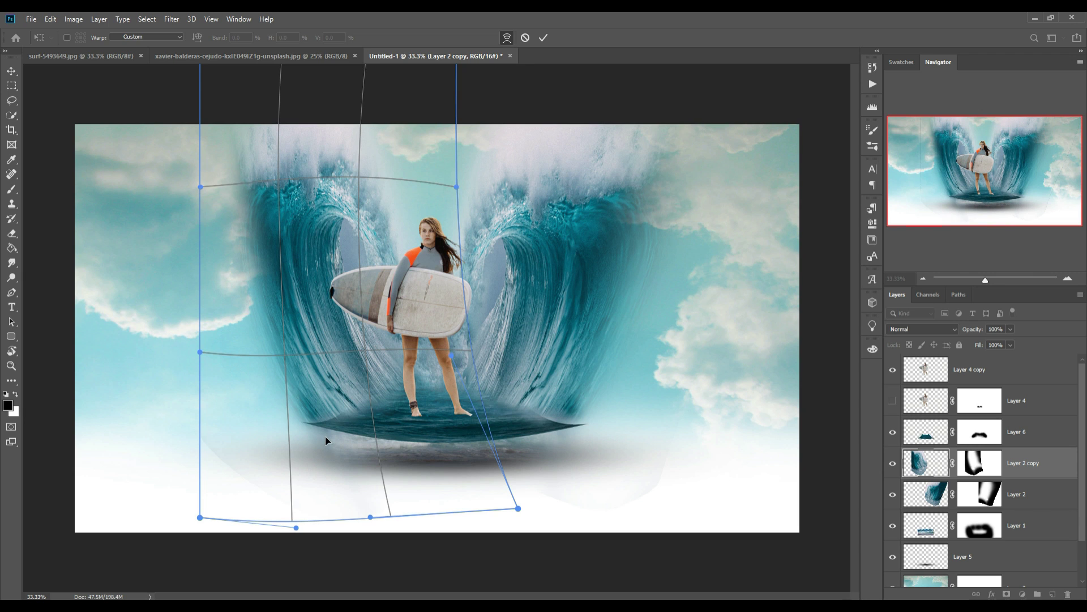
{"action": "left_click", "coordinate": [544, 39]}
{"action": "left_click", "coordinate": [980, 463]}
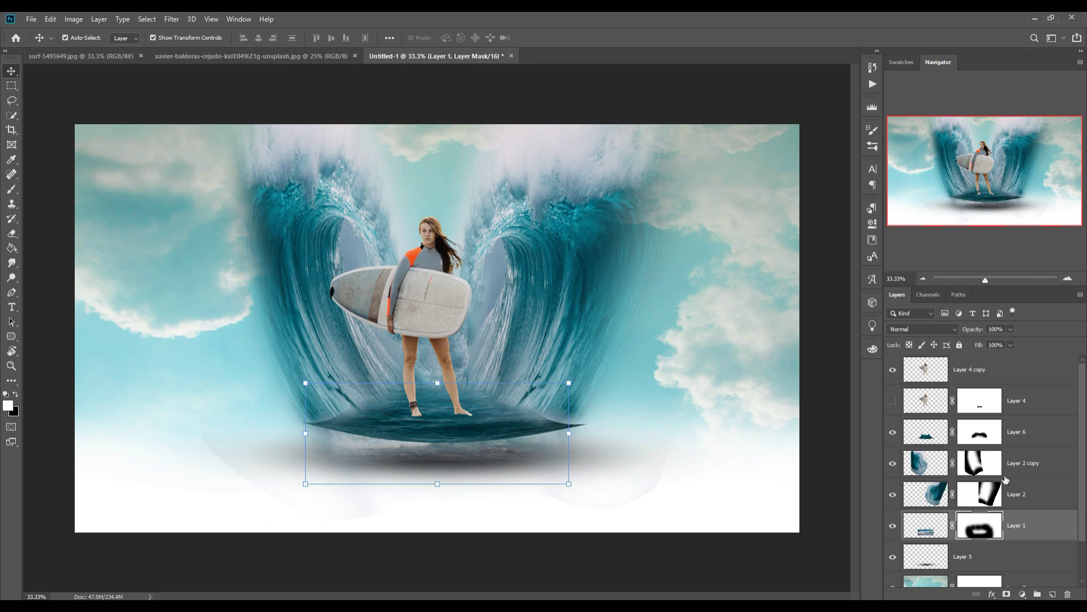
{"action": "key", "text": "b"}
{"action": "key", "text": "x"}
{"action": "key", "text": "x"}
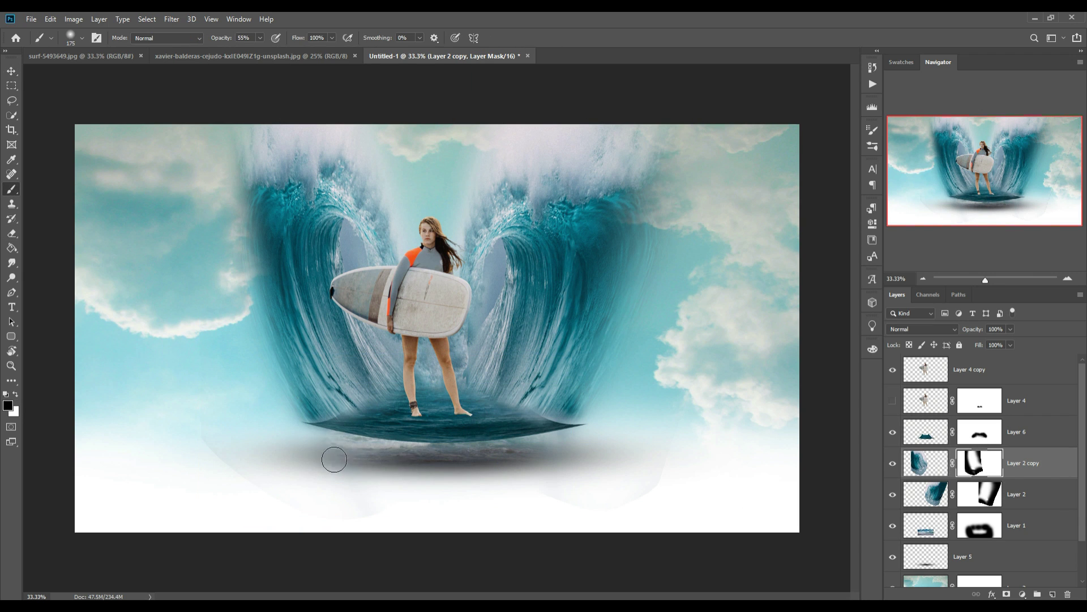
{"action": "left_click", "coordinate": [984, 494]}
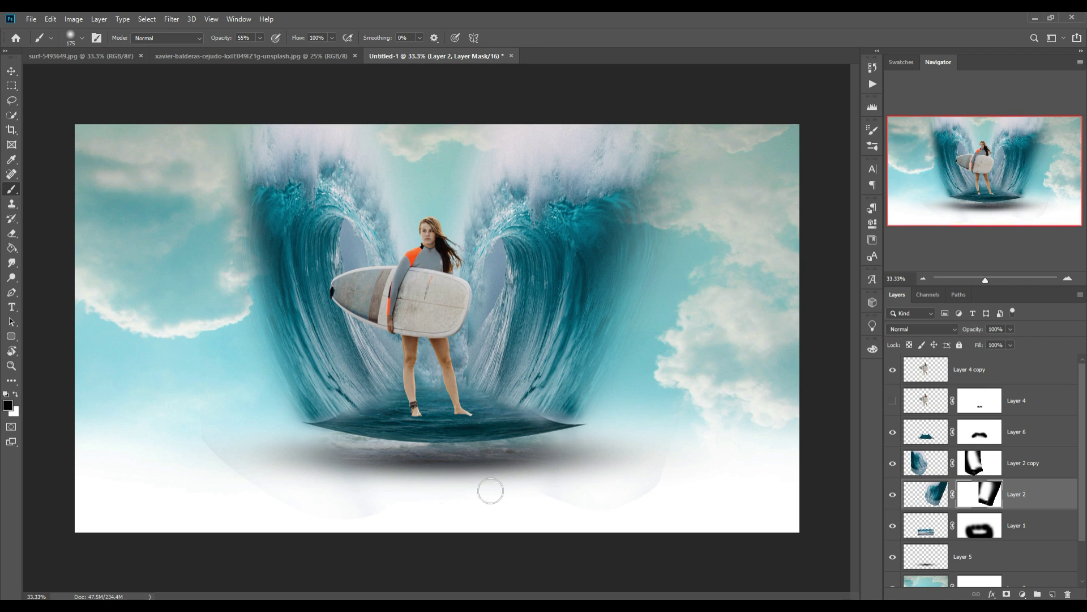
Nudge Layer 1's water strip down and warp it wider.
{"action": "left_click", "coordinate": [12, 70]}
{"action": "left_click", "coordinate": [487, 452]}
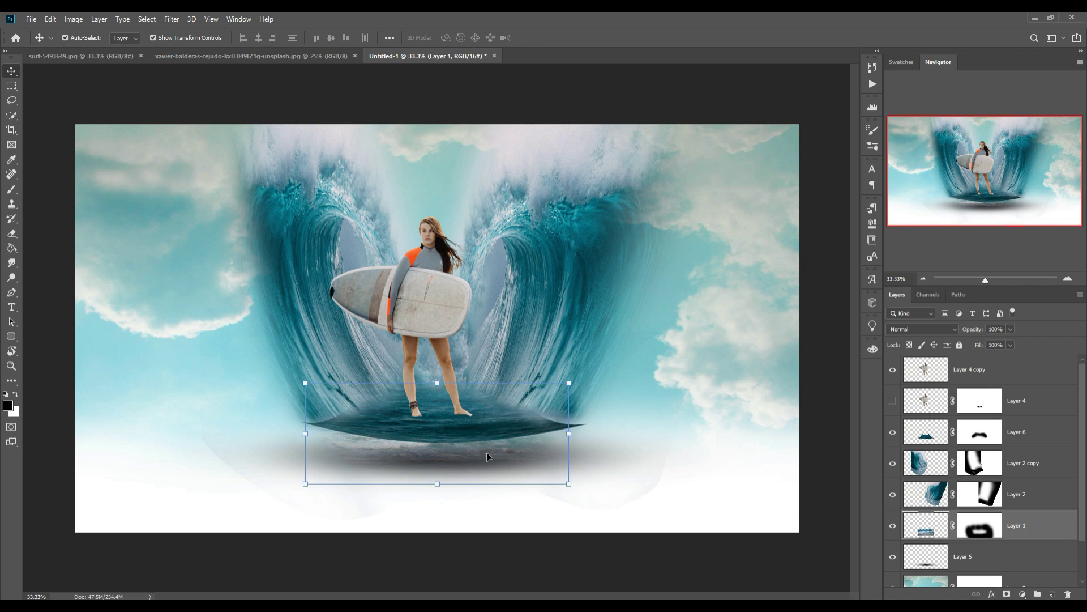
{"action": "key", "text": "shift+Down"}
{"action": "key", "text": "shift+Down"}
{"action": "key", "text": "shift+Down"}
{"action": "key", "text": "shift+Down"}
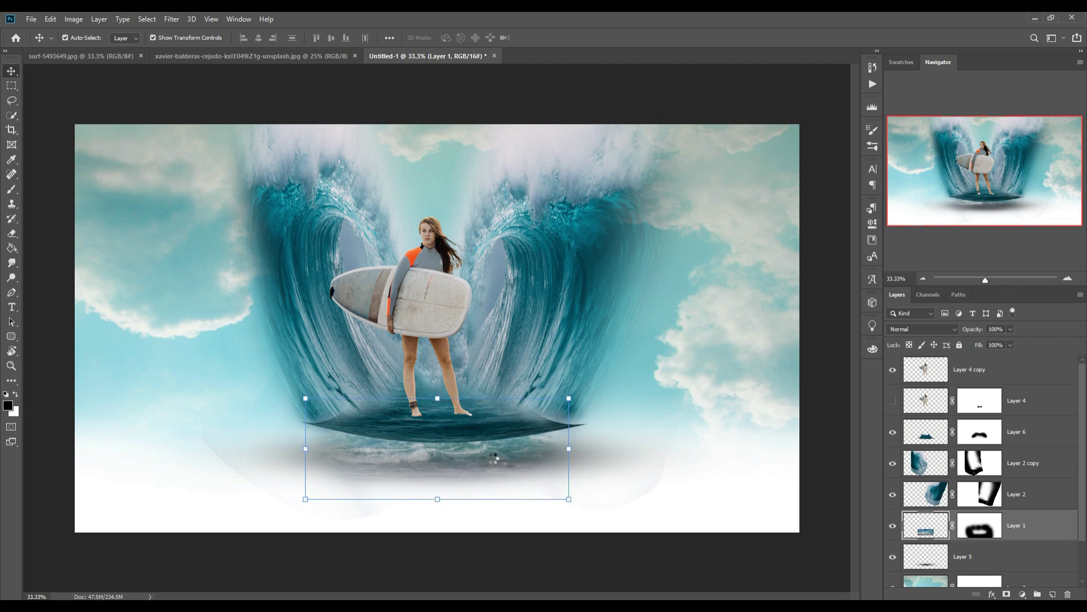
{"action": "key", "text": "shift+Down"}
{"action": "key", "text": "shift+Down"}
{"action": "key", "text": "shift+Down"}
{"action": "left_click", "coordinate": [50, 19]}
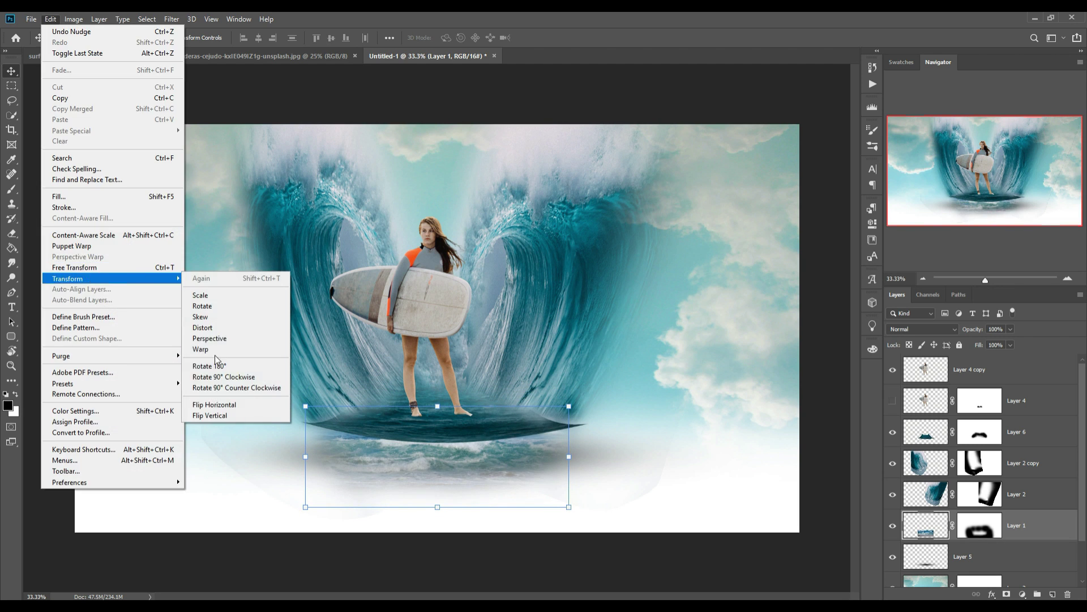
{"action": "left_click", "coordinate": [204, 350]}
{"action": "left_click_drag", "start_coordinate": [321, 442], "coordinate": [313, 434]}
{"action": "mouse_move", "coordinate": [527, 453]}
{"action": "left_mouse_down"}
{"action": "mouse_move", "coordinate": [555, 453]}
{"action": "mouse_move", "coordinate": [572, 434]}
{"action": "left_mouse_up"}
{"action": "left_click_drag", "start_coordinate": [469, 455], "coordinate": [444, 452]}
{"action": "left_click", "coordinate": [543, 37]}
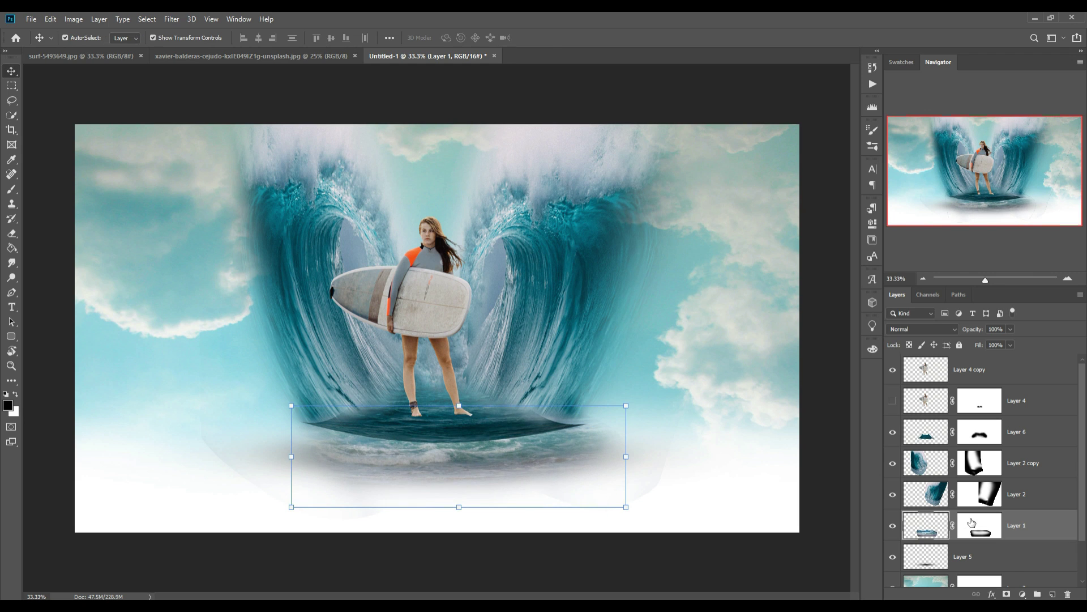
Soften Layer 6's lower water edge by painting its mask at 25% opacity.
{"action": "left_click", "coordinate": [980, 432]}
{"action": "key", "text": "b"}
{"action": "key", "text": "2"}
{"action": "key", "text": "5"}
{"action": "mouse_move", "coordinate": [329, 448]}
{"action": "left_mouse_down"}
{"action": "mouse_move", "coordinate": [473, 467]}
{"action": "mouse_move", "coordinate": [574, 422]}
{"action": "mouse_move", "coordinate": [583, 446]}
{"action": "left_mouse_up"}
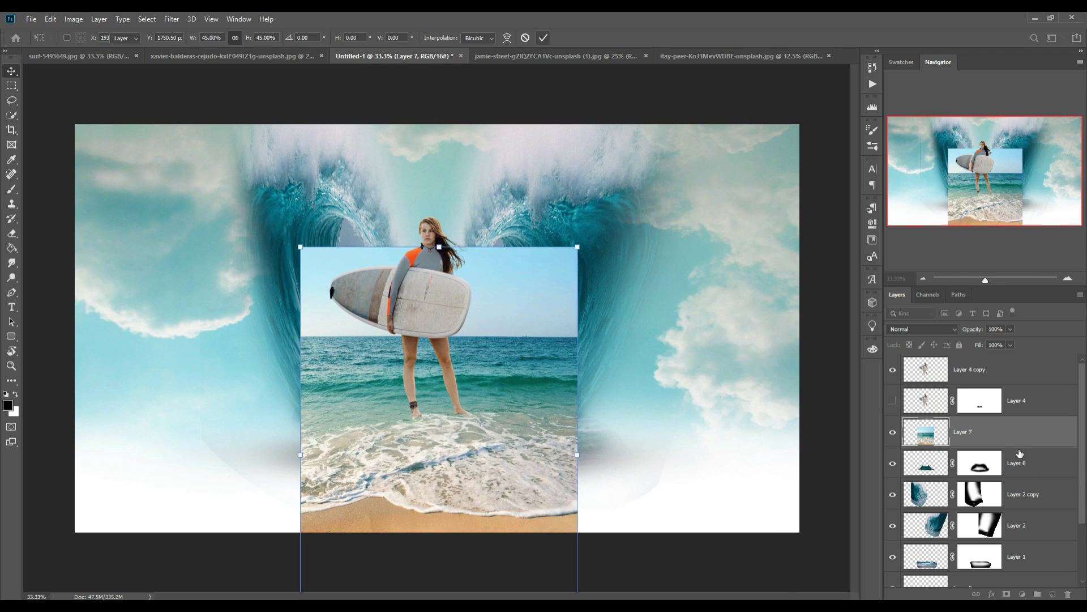
Commit the beach photo, move Layer 7 beneath the wave layers, and add a mask.
{"action": "key", "text": "Return"}
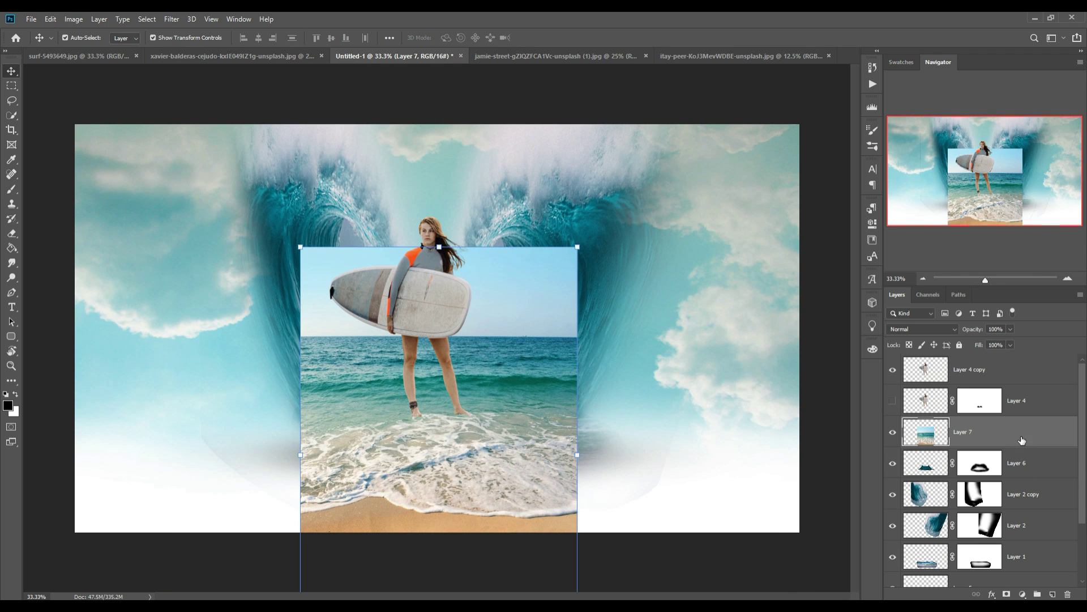
{"action": "left_click_drag", "start_coordinate": [1029, 570], "coordinate": [1029, 573]}
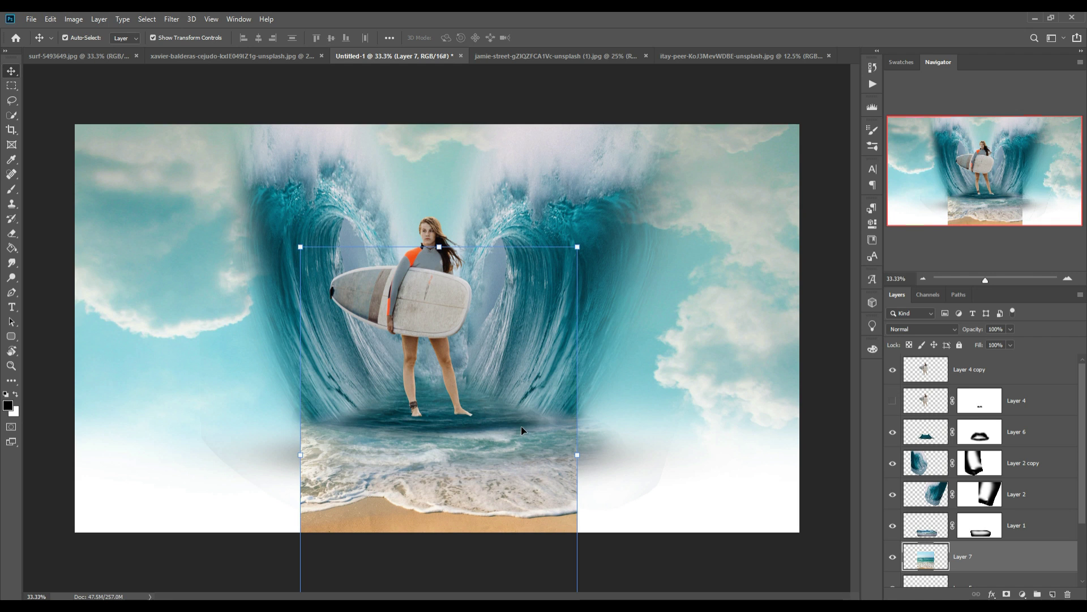
{"action": "left_click", "coordinate": [1007, 594]}
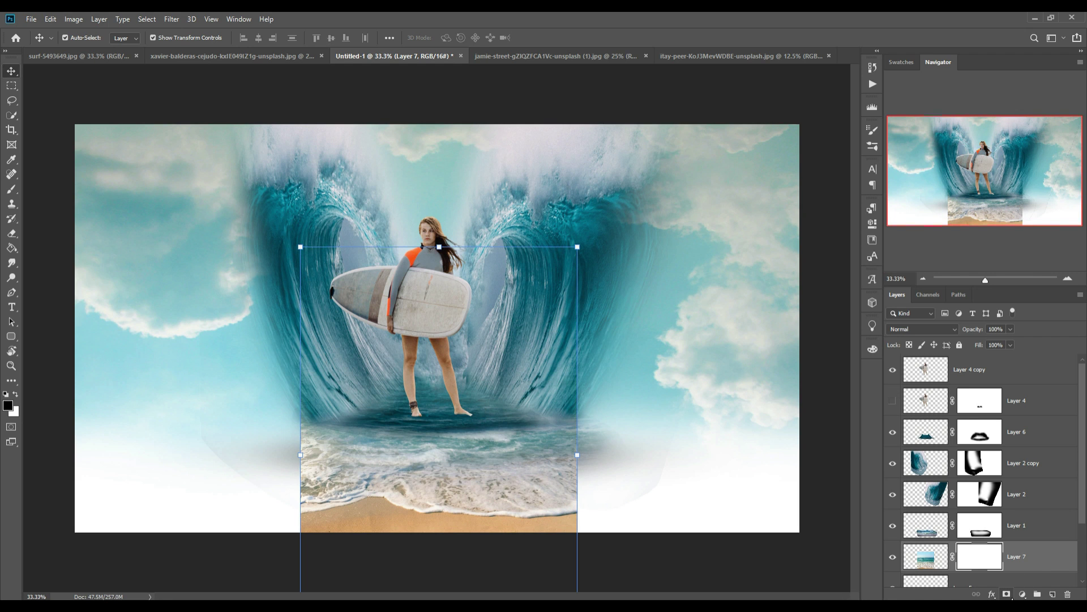
Fade the beach's left, right and bottom edges with a soft 400 px brush.
{"action": "left_click", "coordinate": [12, 195]}
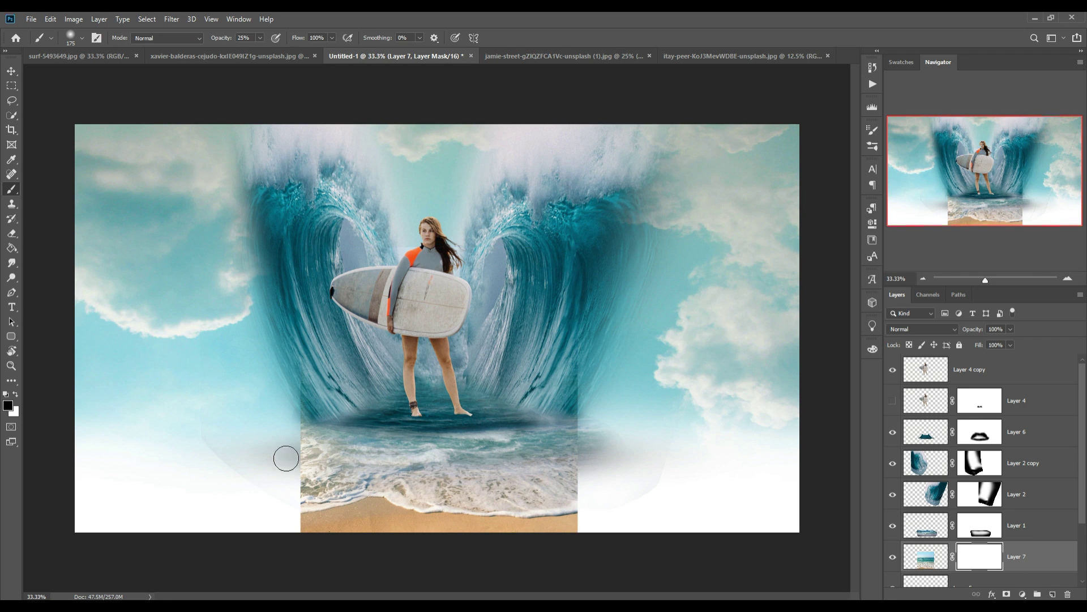
{"action": "key", "text": "bracketright"}
{"action": "left_click_drag", "start_coordinate": [319, 441], "coordinate": [326, 397]}
{"action": "left_click_drag", "start_coordinate": [588, 405], "coordinate": [679, 515]}
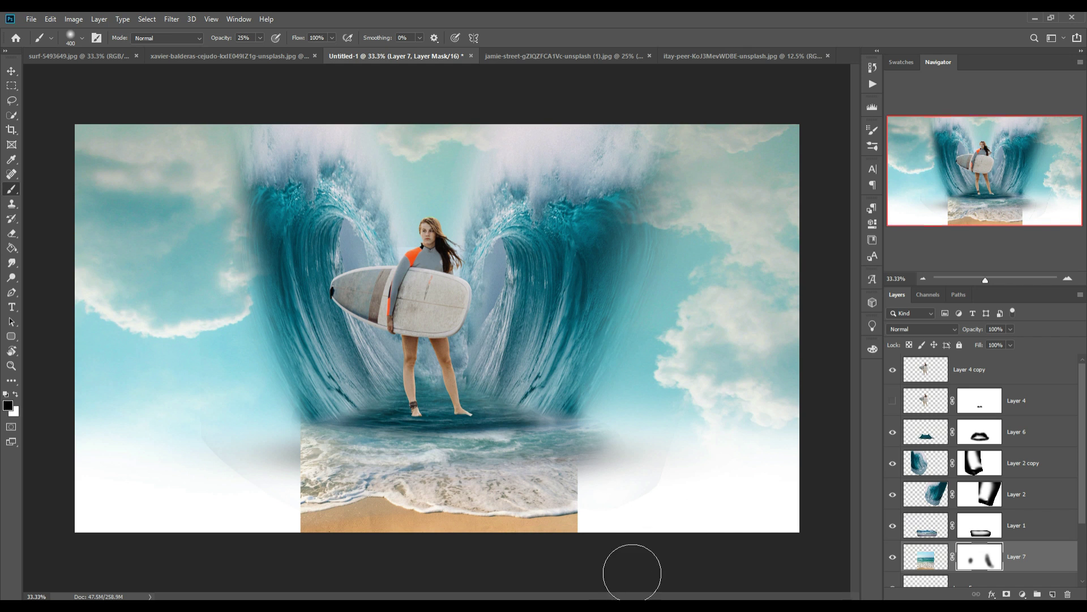
{"action": "mouse_move", "coordinate": [315, 468]}
{"action": "left_mouse_down"}
{"action": "mouse_move", "coordinate": [315, 511]}
{"action": "mouse_move", "coordinate": [316, 462]}
{"action": "left_mouse_up"}
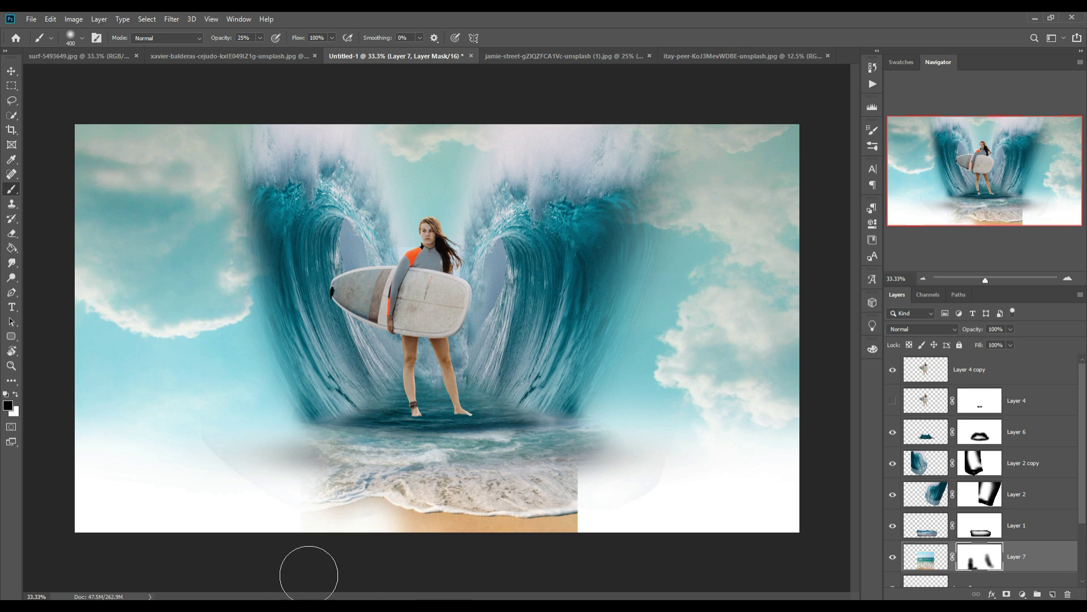
{"action": "mouse_move", "coordinate": [401, 569]}
{"action": "left_mouse_down"}
{"action": "mouse_move", "coordinate": [592, 575]}
{"action": "mouse_move", "coordinate": [551, 573]}
{"action": "mouse_move", "coordinate": [637, 517]}
{"action": "left_mouse_up"}
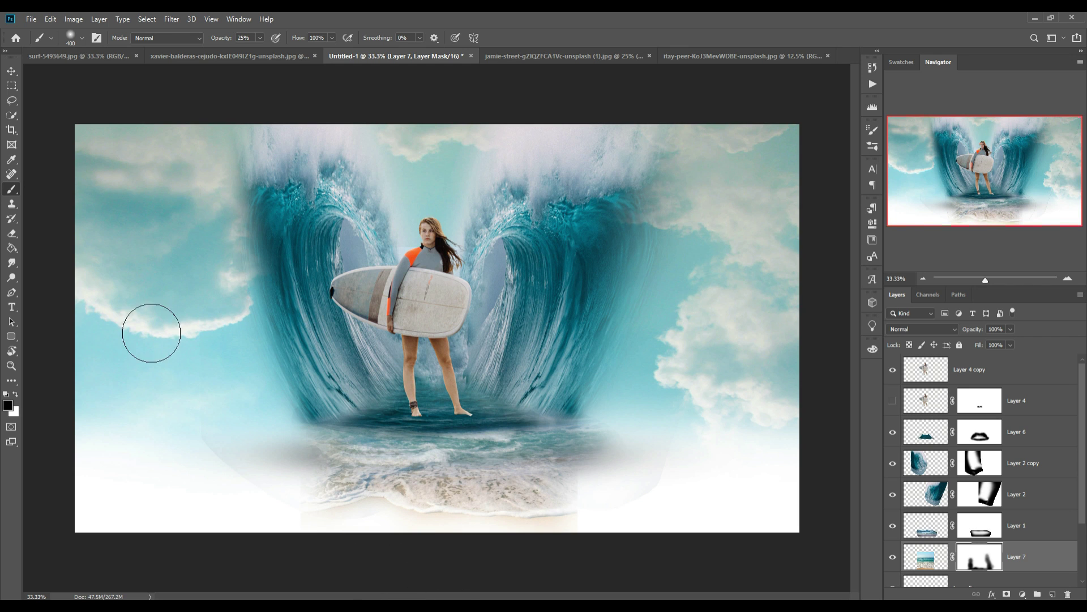
Warp Layer 7's lower-left and lower-right edges outward around the wave bases.
{"action": "left_click", "coordinate": [10, 71]}
{"action": "left_click", "coordinate": [51, 19]}
{"action": "mouse_move", "coordinate": [110, 278]}
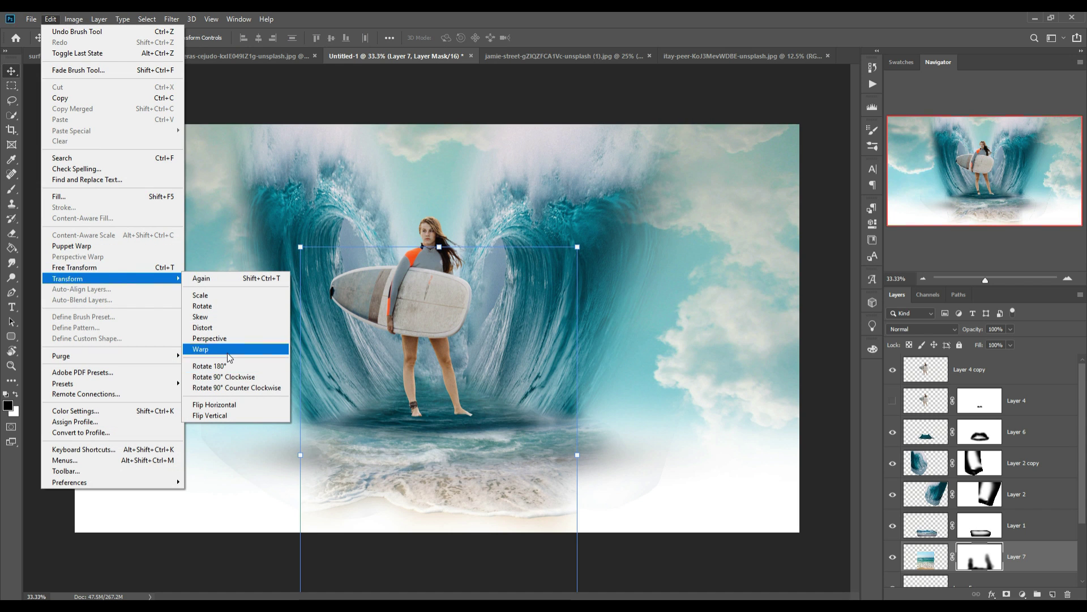
{"action": "left_click", "coordinate": [229, 350]}
{"action": "left_click_drag", "start_coordinate": [577, 513], "coordinate": [610, 493]}
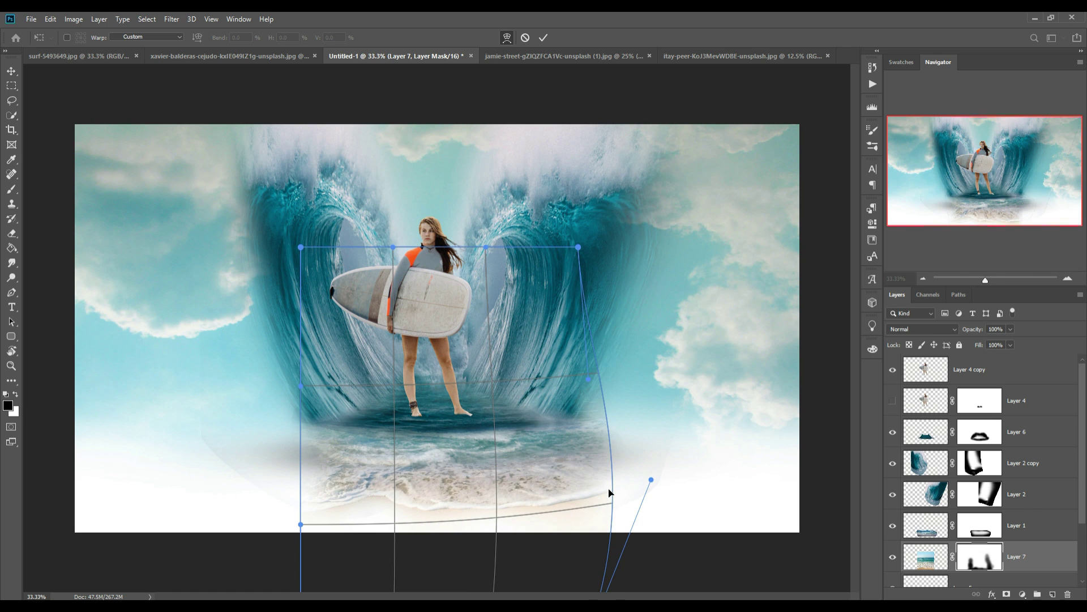
{"action": "left_click_drag", "start_coordinate": [323, 510], "coordinate": [316, 474]}
{"action": "left_click_drag", "start_coordinate": [437, 491], "coordinate": [428, 508]}
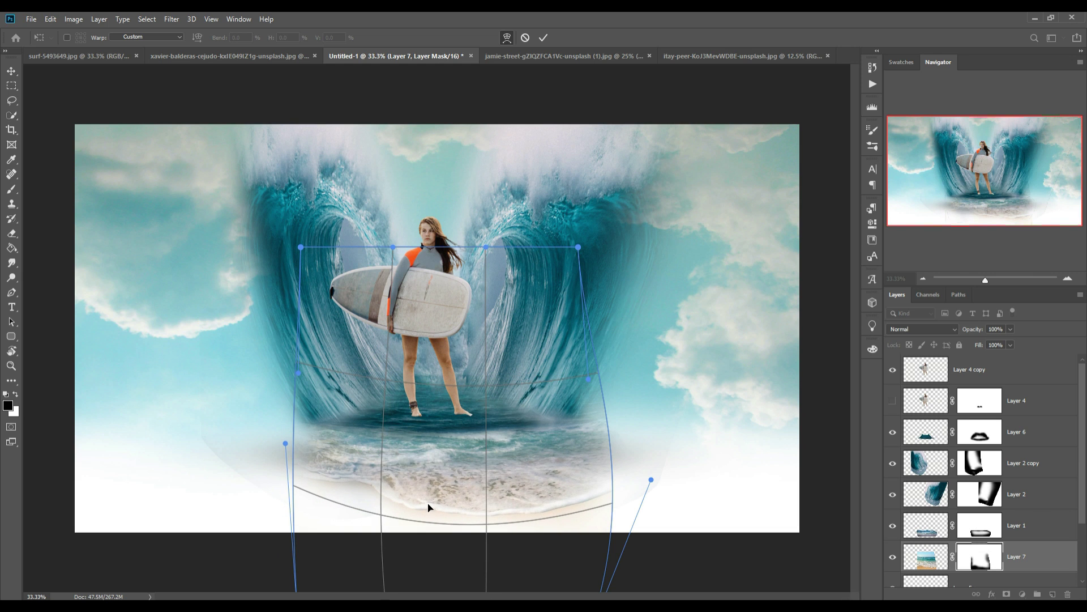
{"action": "left_click_drag", "start_coordinate": [603, 422], "coordinate": [596, 421]}
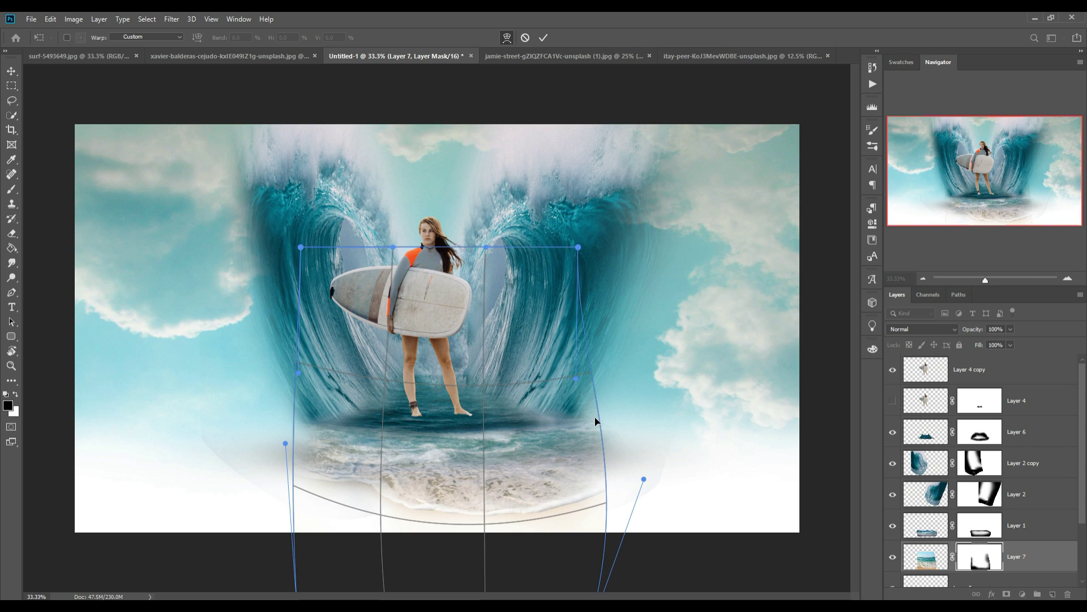
{"action": "mouse_move", "coordinate": [643, 480]}
{"action": "left_mouse_down"}
{"action": "mouse_move", "coordinate": [670, 477]}
{"action": "mouse_move", "coordinate": [664, 444]}
{"action": "left_mouse_up"}
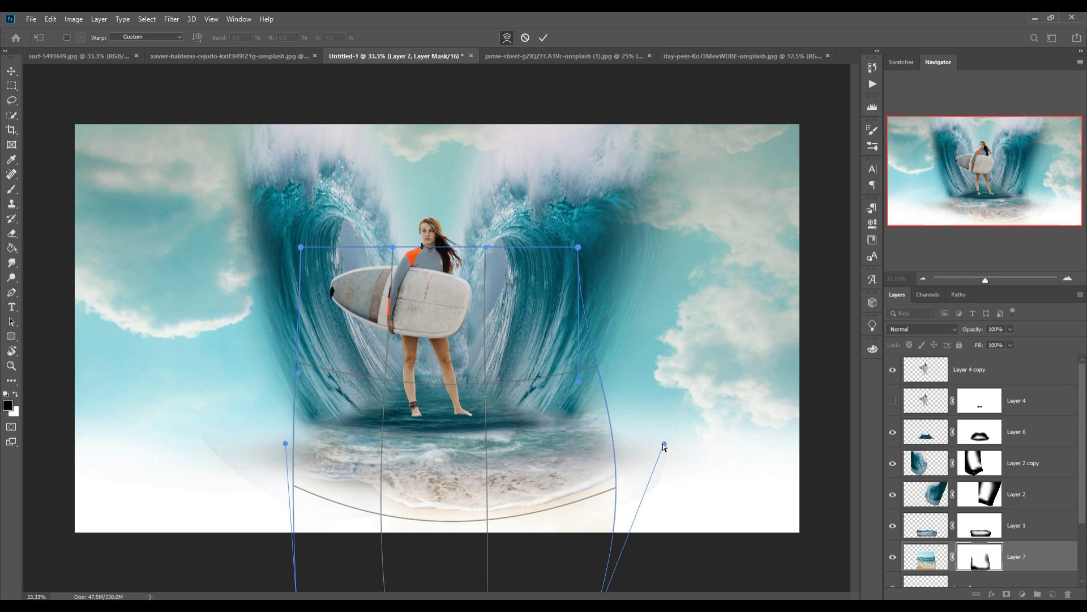
{"action": "left_click", "coordinate": [544, 38]}
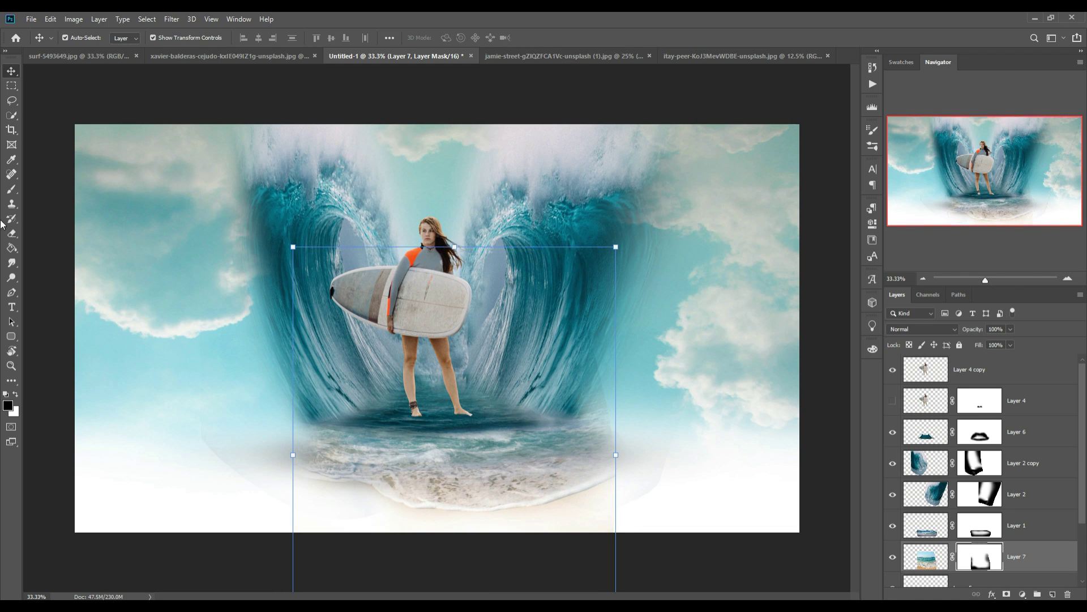
{"action": "left_click", "coordinate": [466, 468]}
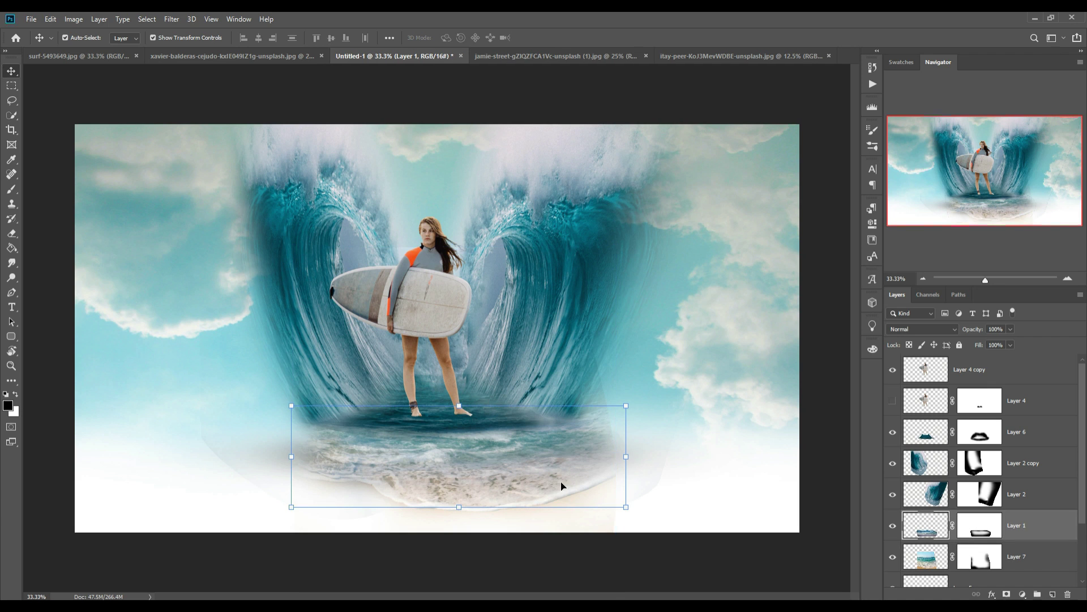
Paint Layer 1's mask to blend the water into the right wave's lower edge.
{"action": "left_click", "coordinate": [973, 533]}
{"action": "key", "text": "b"}
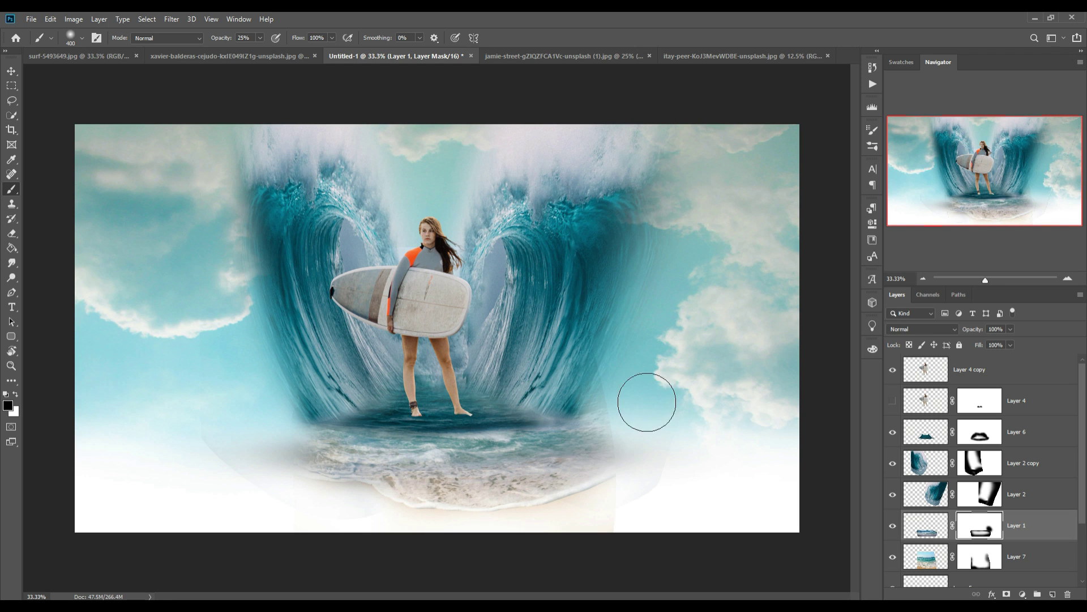
{"action": "left_click_drag", "start_coordinate": [648, 409], "coordinate": [628, 444]}
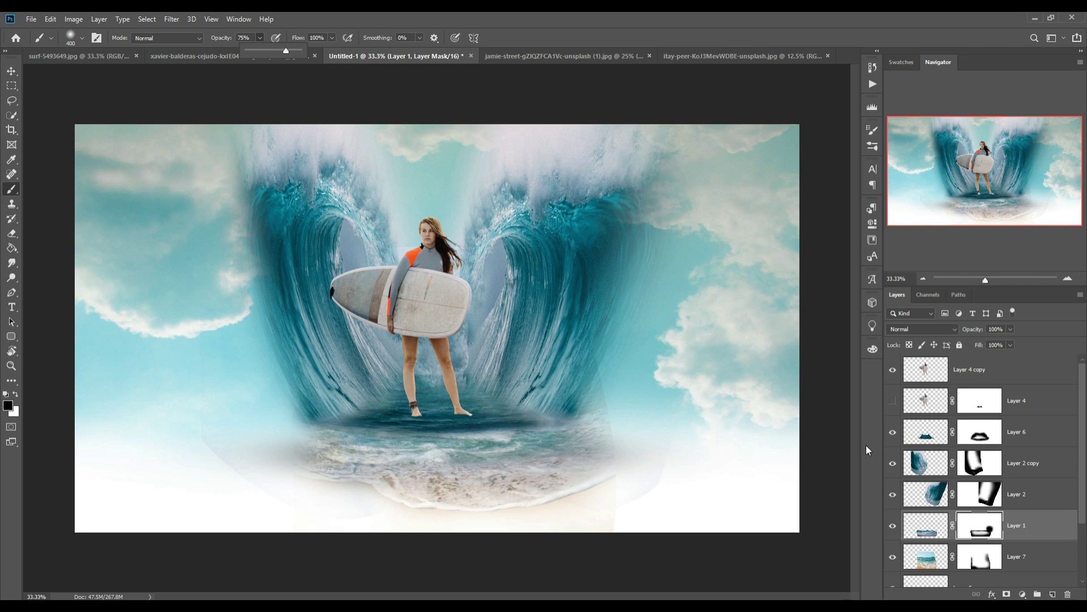
{"action": "left_click_drag", "start_coordinate": [649, 430], "coordinate": [628, 405]}
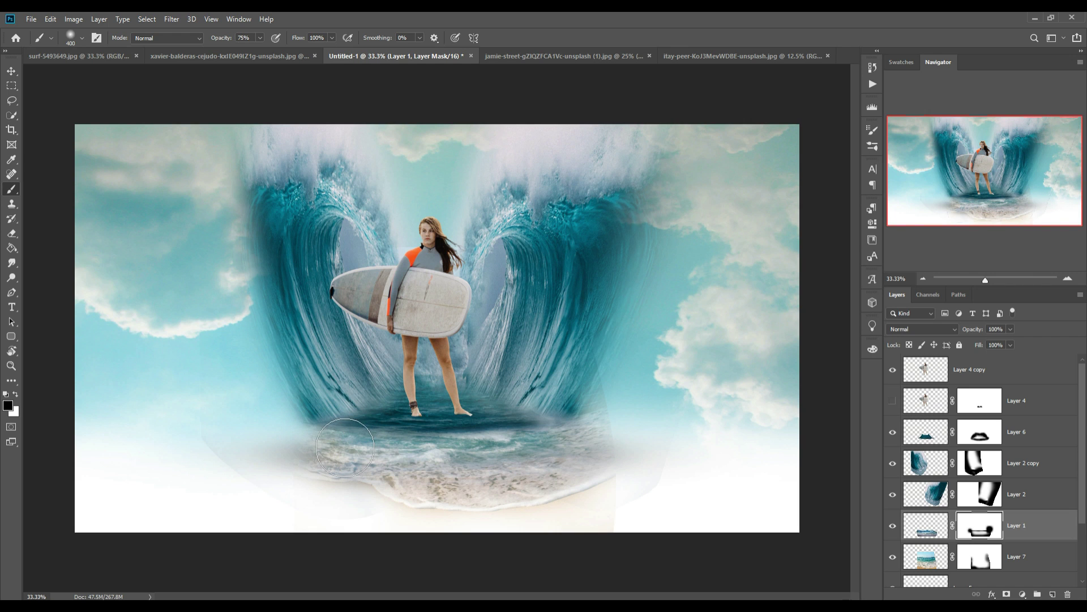
{"action": "left_click", "coordinate": [996, 498]}
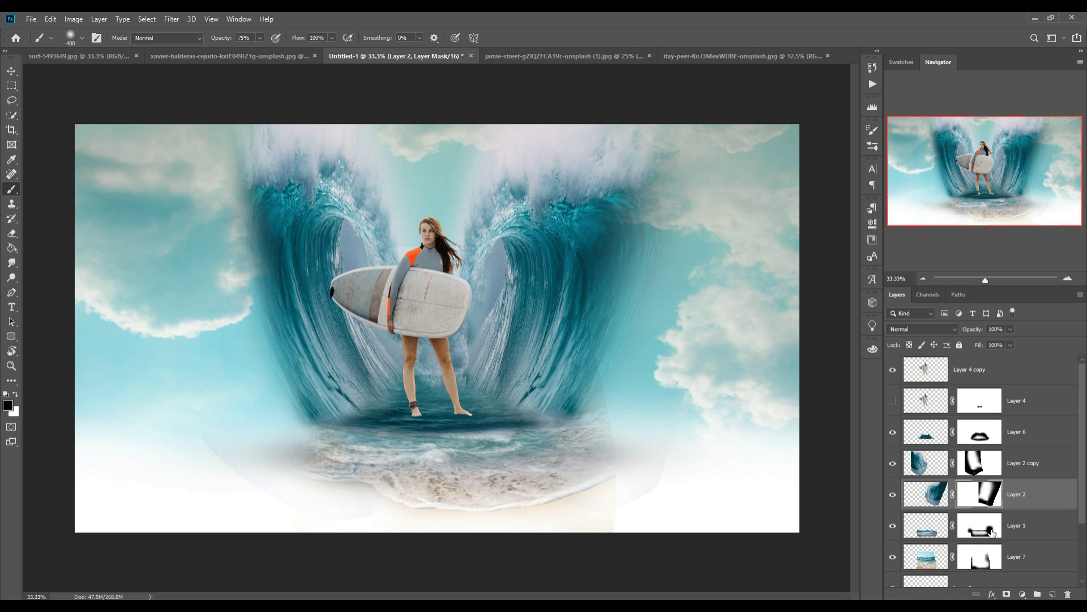
Show Layers 1 and 7, then soften Layer 7's mask near the waves.
{"action": "left_click", "coordinate": [893, 525]}
{"action": "left_click", "coordinate": [893, 557]}
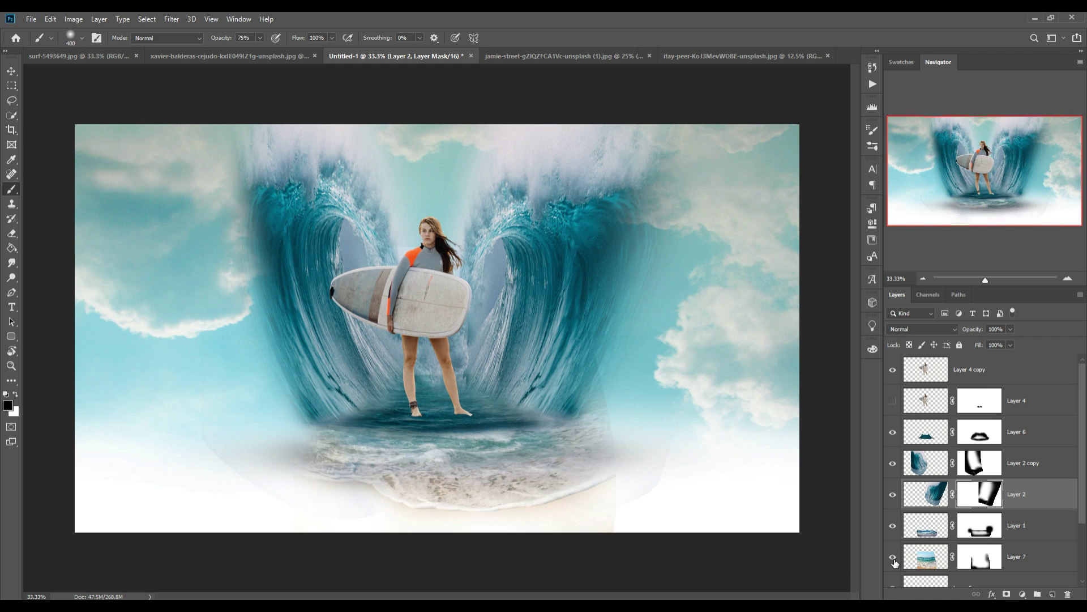
{"action": "left_click", "coordinate": [994, 554]}
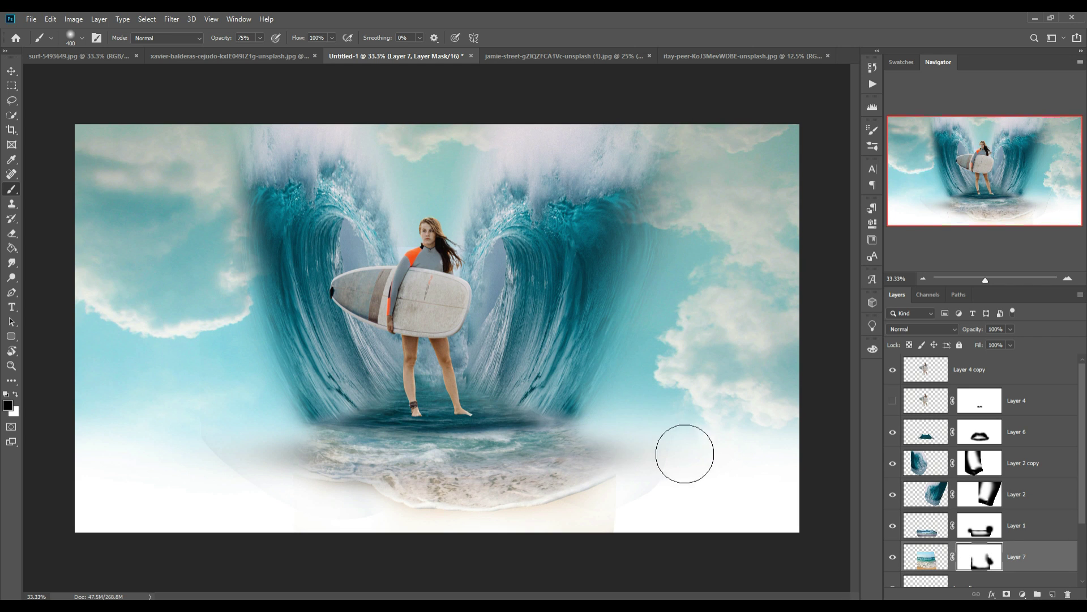
{"action": "left_click_drag", "start_coordinate": [602, 384], "coordinate": [587, 375]}
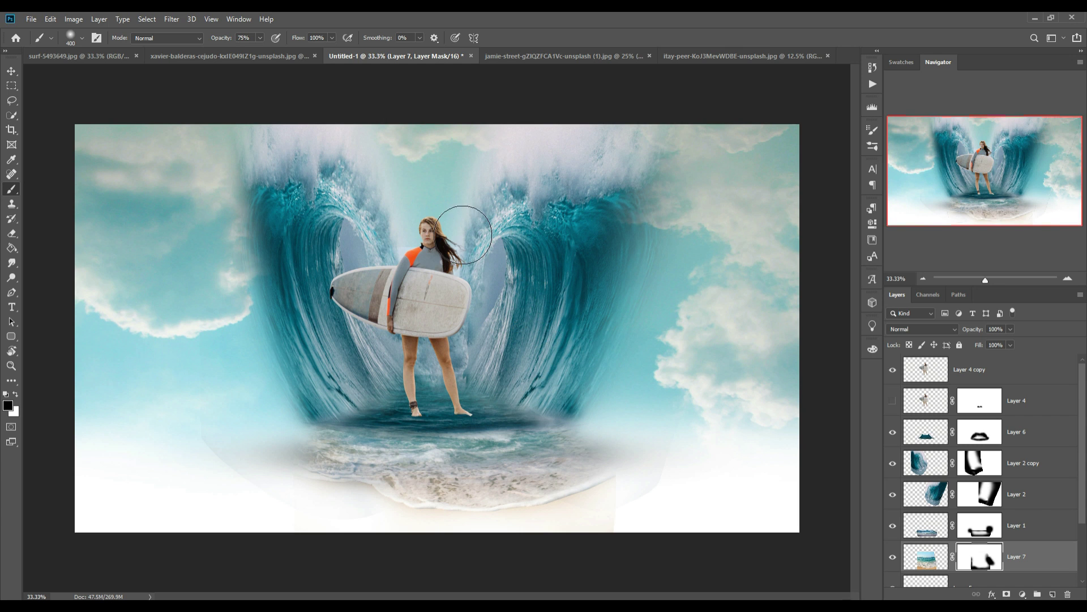
{"action": "left_click", "coordinate": [12, 71]}
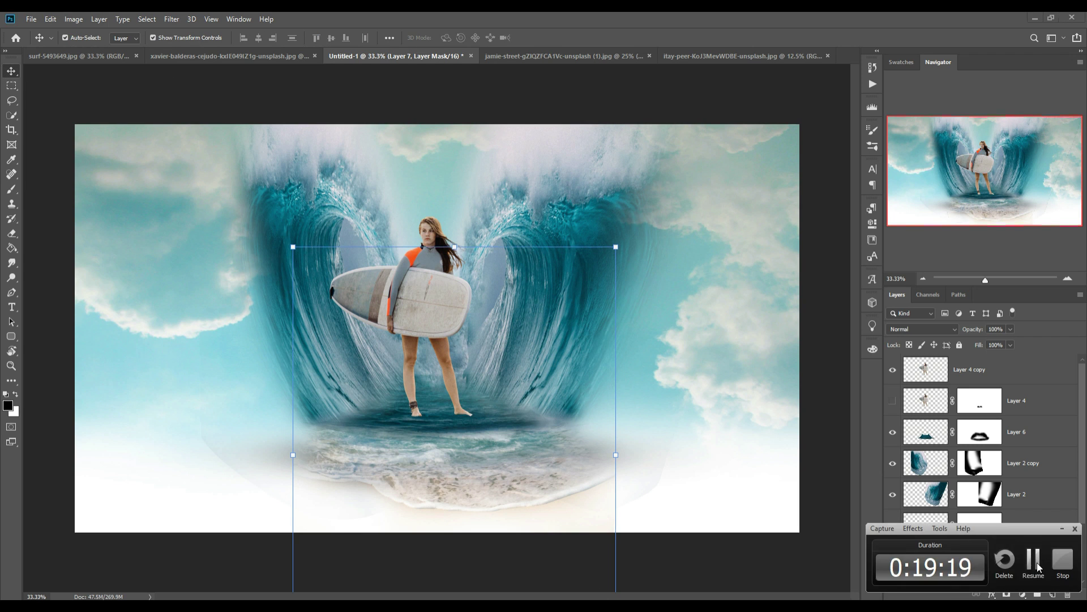
{"action": "left_click", "coordinate": [1036, 563]}
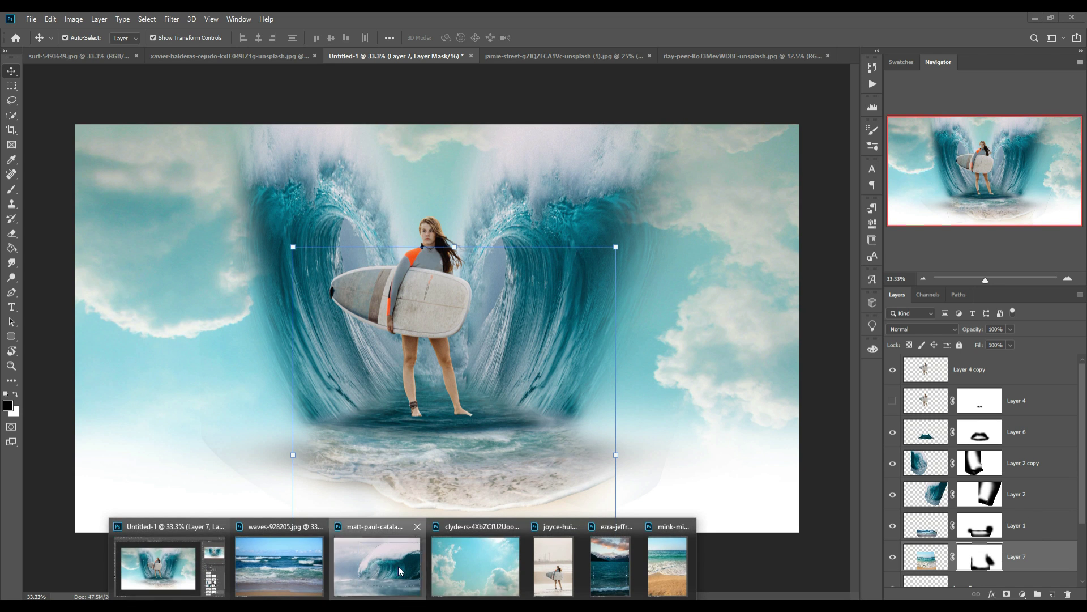
Bring up the curling-wave photo and clear its existing selection.
{"action": "left_click", "coordinate": [398, 566]}
{"action": "left_click_drag", "start_coordinate": [634, 289], "coordinate": [692, 50]}
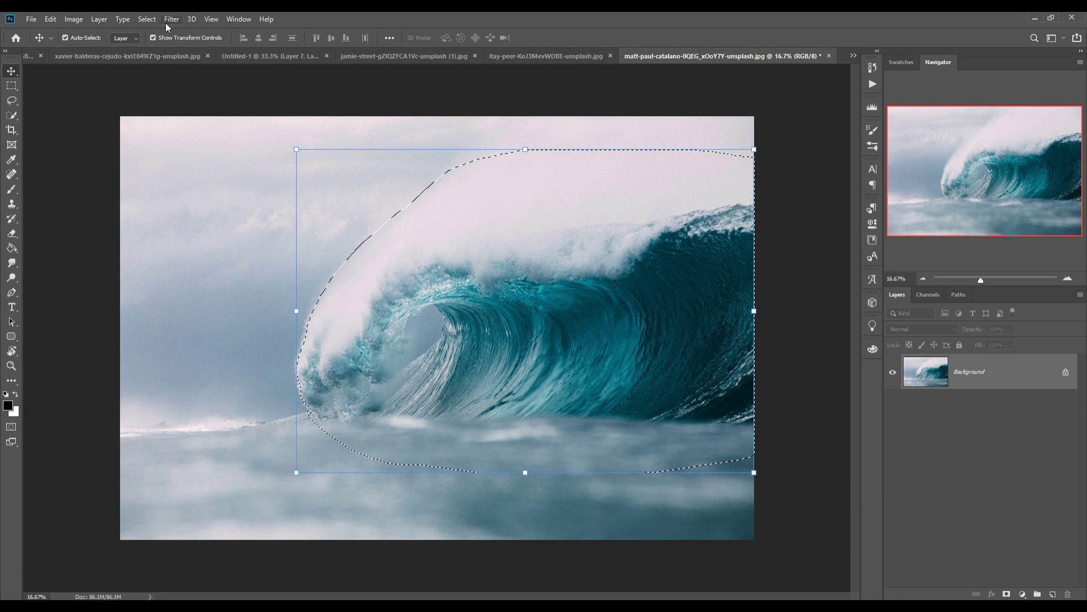
{"action": "left_click", "coordinate": [150, 19]}
{"action": "left_click", "coordinate": [158, 42]}
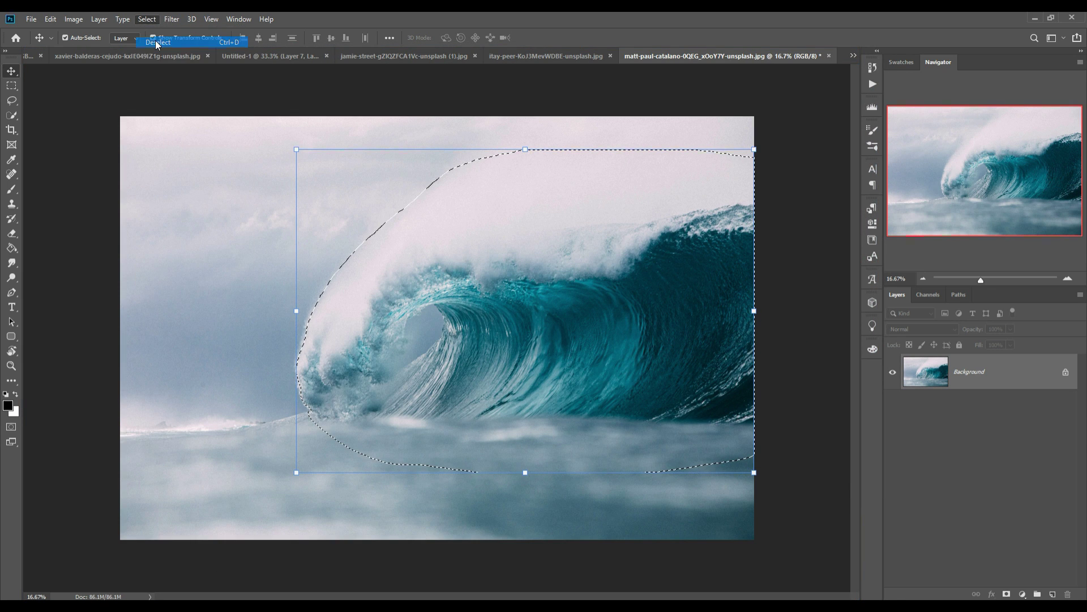
Lasso the wave curl and drag it into Untitled-1 as a new layer.
{"action": "left_click", "coordinate": [11, 101]}
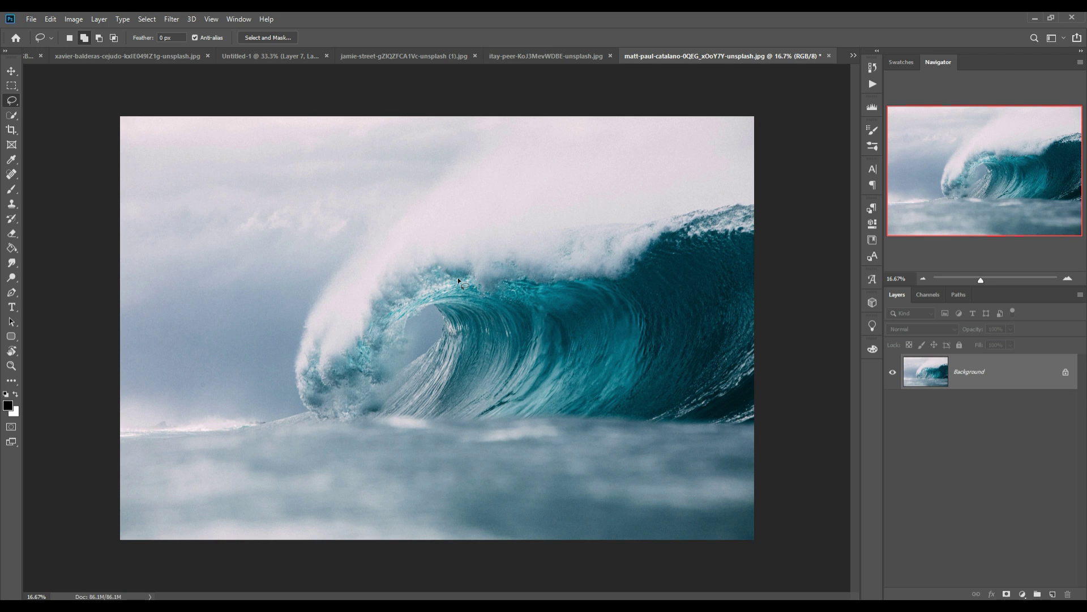
{"action": "left_click_drag", "start_coordinate": [459, 277], "coordinate": [480, 284]}
{"action": "left_click_drag", "start_coordinate": [464, 281], "coordinate": [460, 278]}
{"action": "left_click", "coordinate": [11, 70]}
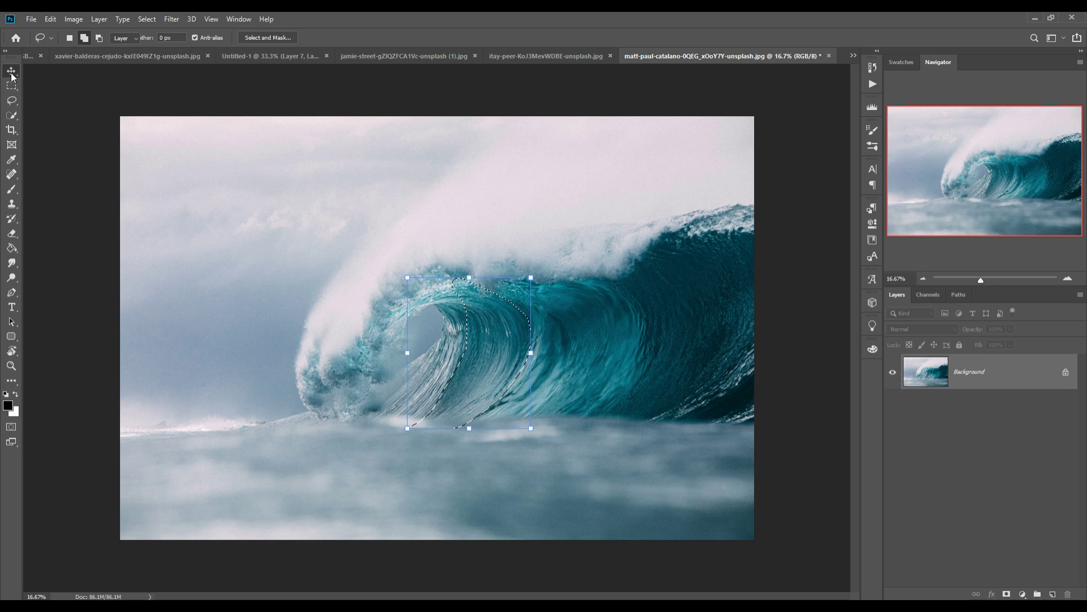
{"action": "left_click_drag", "start_coordinate": [694, 61], "coordinate": [694, 77]}
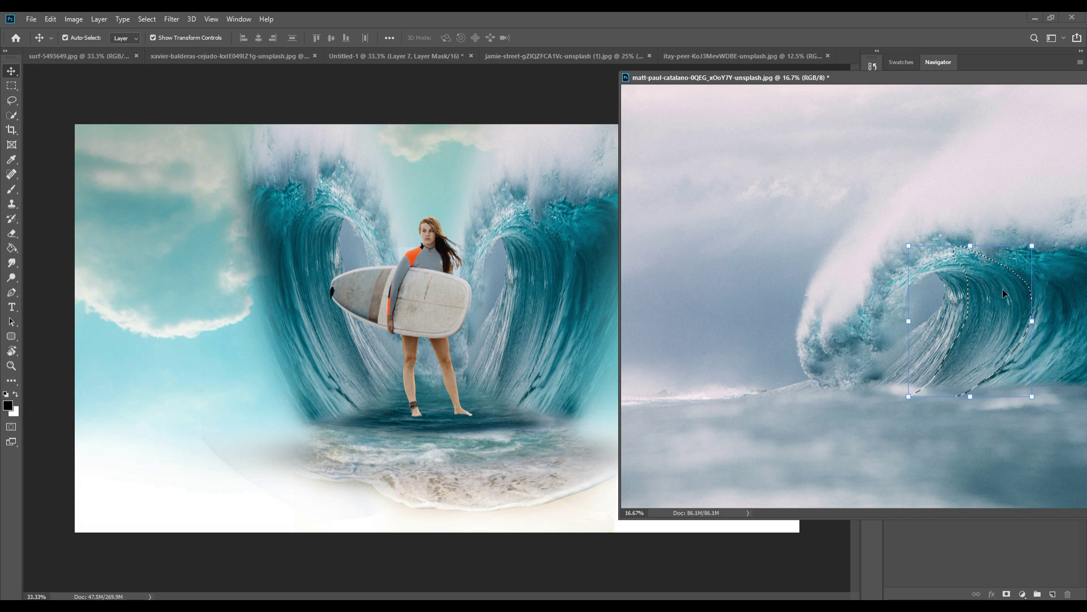
{"action": "left_click_drag", "start_coordinate": [1001, 285], "coordinate": [589, 312]}
{"action": "left_click_drag", "start_coordinate": [981, 83], "coordinate": [899, 260]}
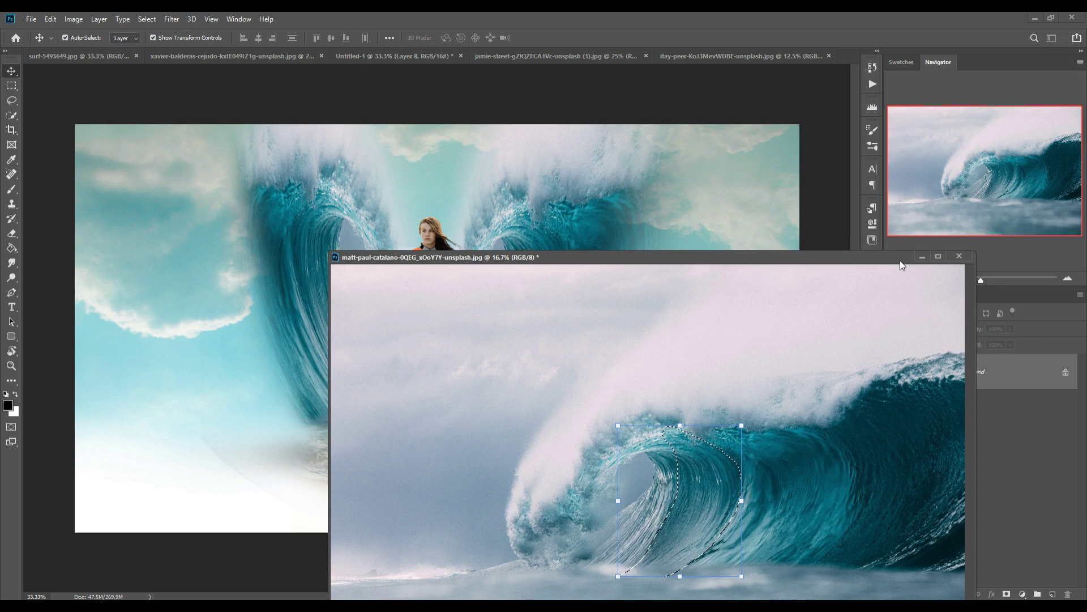
{"action": "left_click", "coordinate": [737, 226]}
Stack Layer 8 above Layer 2 copy, scale it to 93.8%, and position it.
{"action": "left_click_drag", "start_coordinate": [623, 329], "coordinate": [677, 304]}
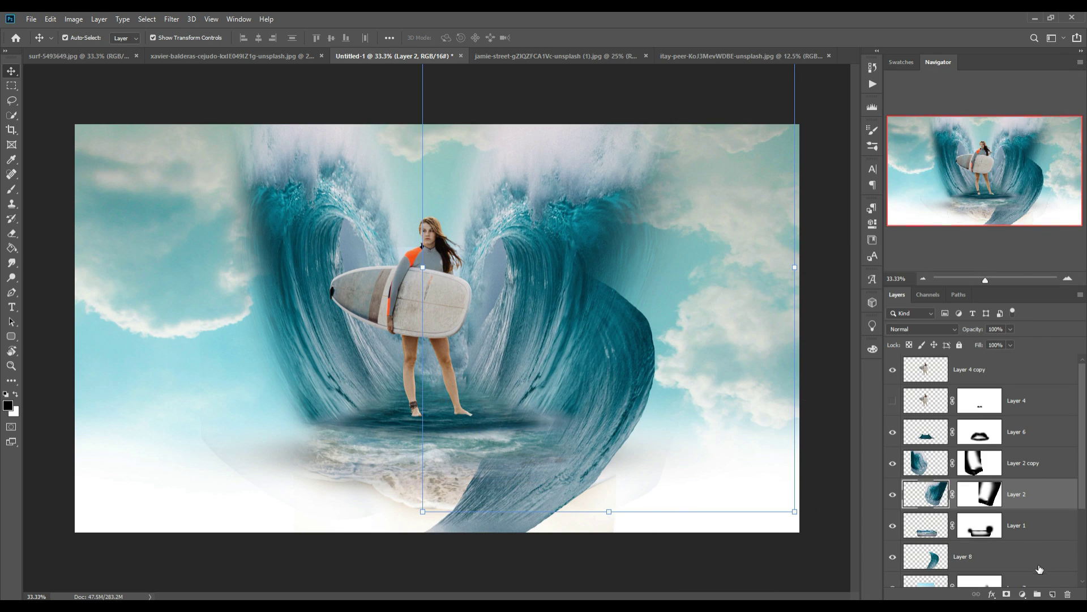
{"action": "left_click", "coordinate": [1040, 561]}
{"action": "left_click_drag", "start_coordinate": [1040, 561], "coordinate": [1036, 449]}
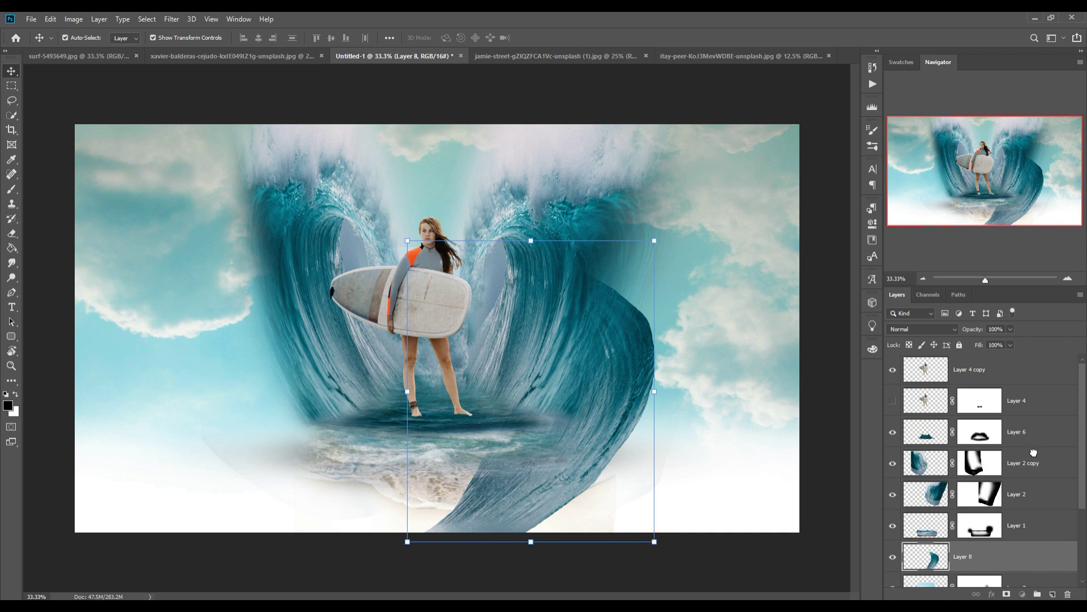
{"action": "left_click_drag", "start_coordinate": [661, 244], "coordinate": [646, 262]}
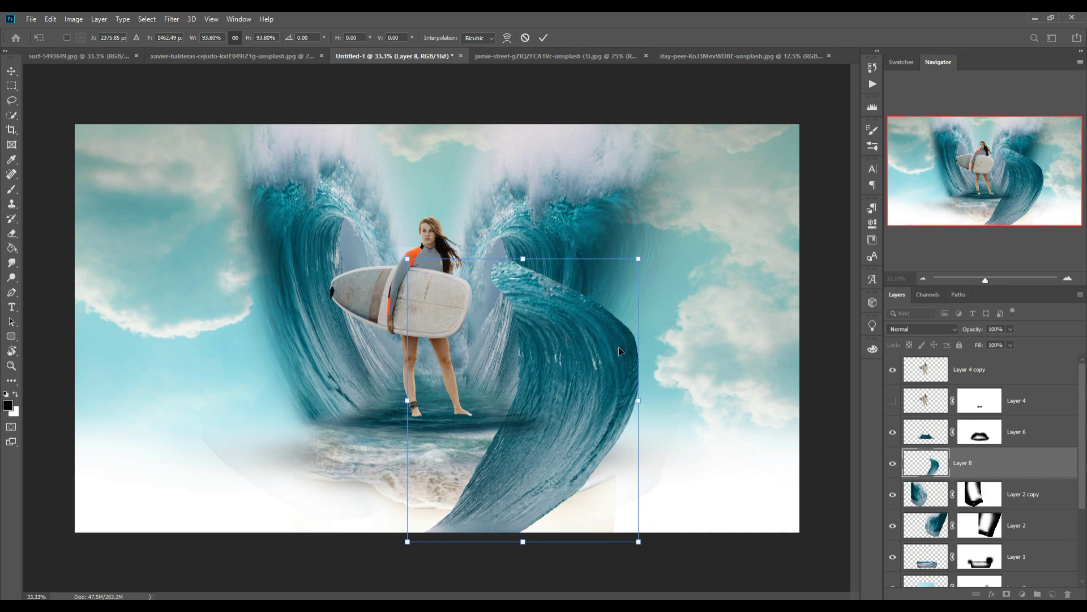
{"action": "left_click_drag", "start_coordinate": [611, 374], "coordinate": [637, 247]}
{"action": "left_click_drag", "start_coordinate": [578, 312], "coordinate": [586, 318]}
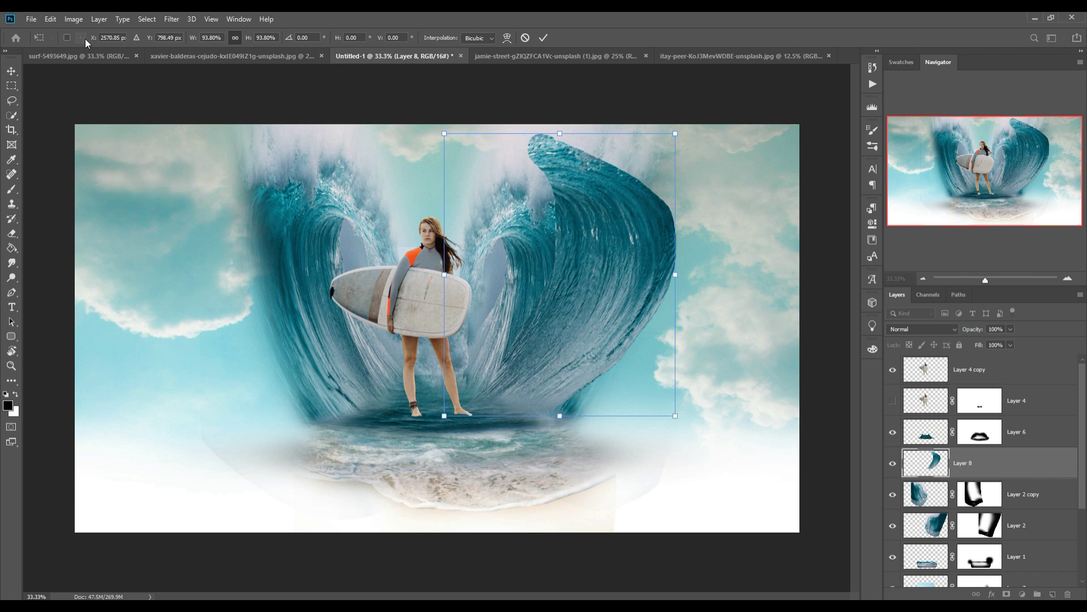
Warp the wave slice into a tall curl over the right wave and add a layer mask.
{"action": "left_click", "coordinate": [50, 20]}
{"action": "mouse_move", "coordinate": [112, 277]}
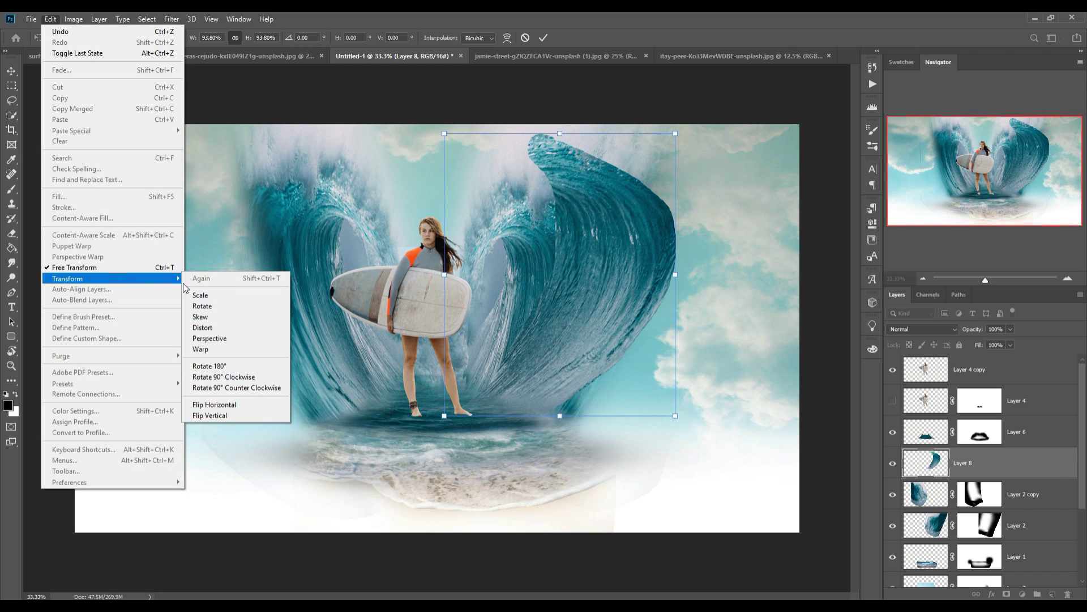
{"action": "left_click", "coordinate": [200, 349]}
{"action": "left_click_drag", "start_coordinate": [495, 380], "coordinate": [521, 409]}
{"action": "left_click_drag", "start_coordinate": [654, 199], "coordinate": [603, 181]}
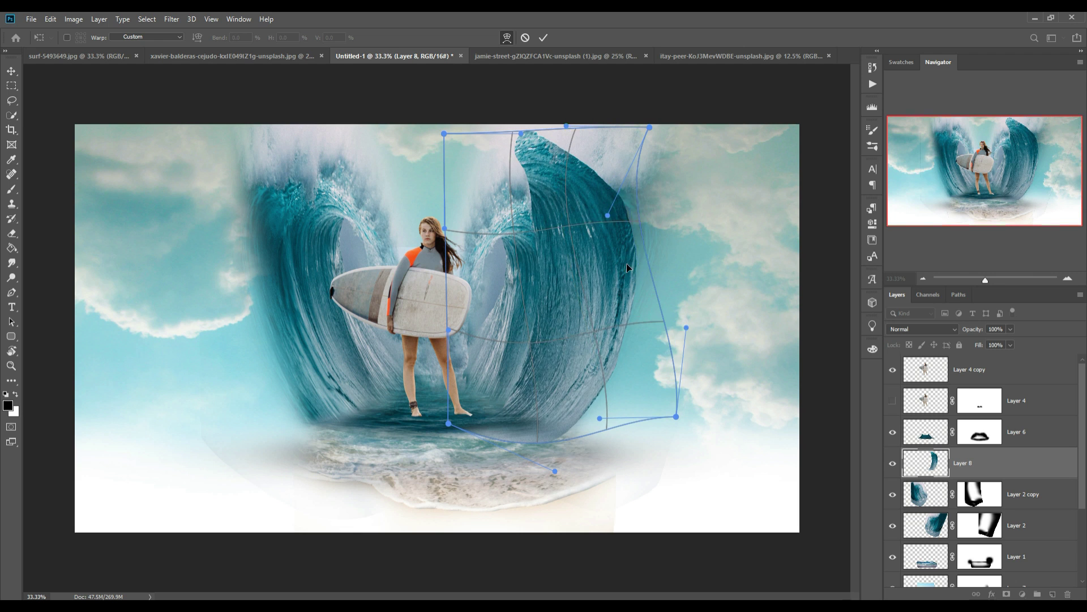
{"action": "left_click_drag", "start_coordinate": [617, 266], "coordinate": [613, 307]}
{"action": "left_click_drag", "start_coordinate": [574, 407], "coordinate": [570, 402]}
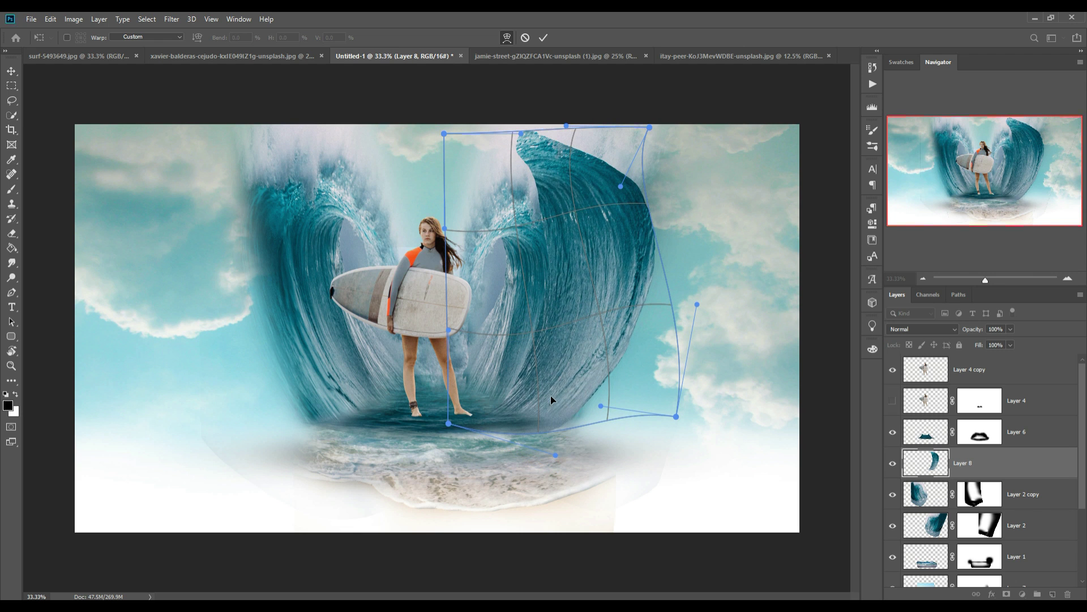
{"action": "mouse_move", "coordinate": [549, 143]}
{"action": "left_mouse_down"}
{"action": "mouse_move", "coordinate": [533, 144]}
{"action": "mouse_move", "coordinate": [514, 180]}
{"action": "left_mouse_up"}
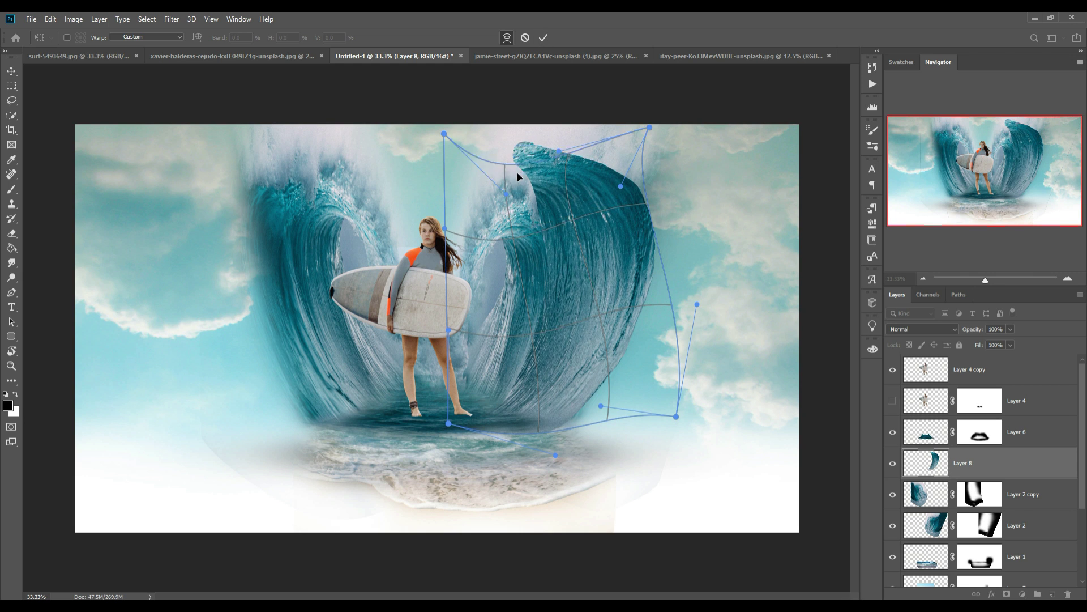
{"action": "left_click", "coordinate": [548, 35]}
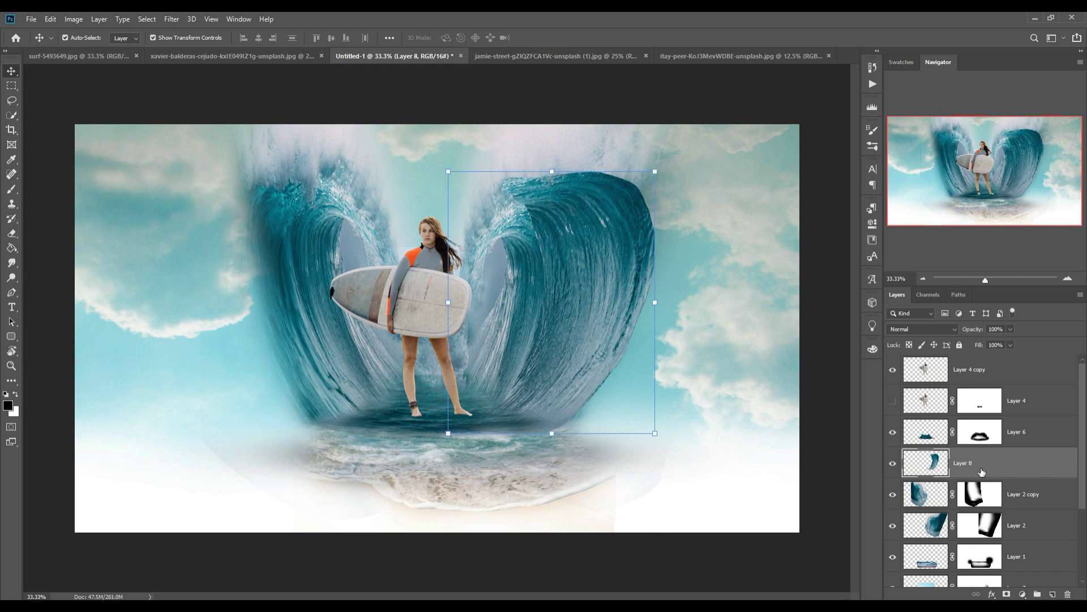
{"action": "left_click", "coordinate": [1007, 594]}
Brush on the mask to hide the right wave's top crest and edge.
{"action": "left_click", "coordinate": [11, 191]}
{"action": "mouse_move", "coordinate": [510, 174]}
{"action": "left_mouse_down"}
{"action": "mouse_move", "coordinate": [626, 165]}
{"action": "mouse_move", "coordinate": [633, 186]}
{"action": "mouse_move", "coordinate": [558, 234]}
{"action": "mouse_move", "coordinate": [527, 420]}
{"action": "left_mouse_up"}
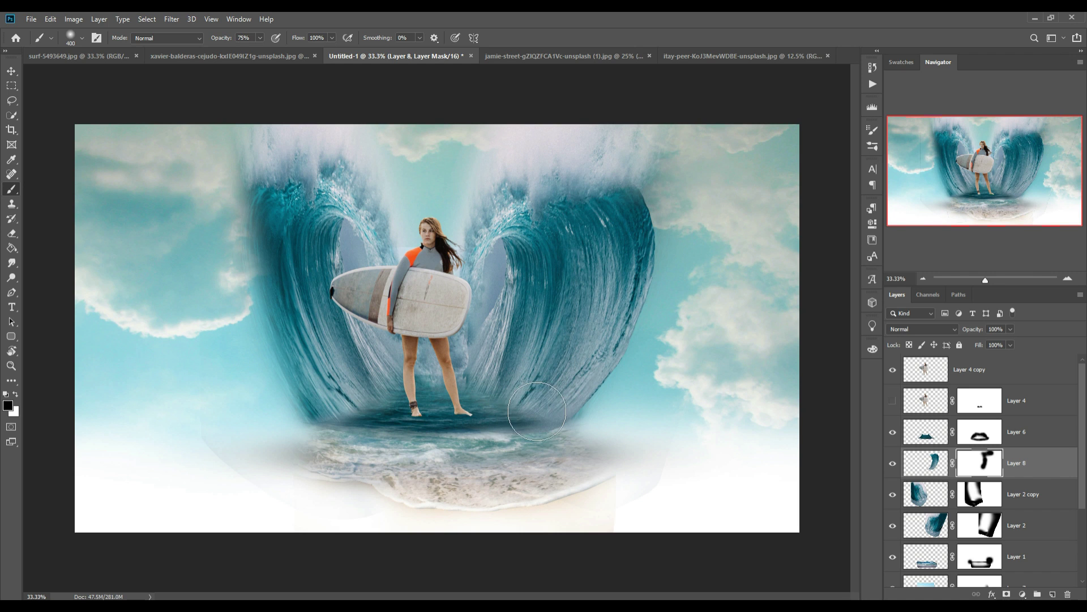
{"action": "mouse_move", "coordinate": [539, 365]}
{"action": "left_mouse_down"}
{"action": "mouse_move", "coordinate": [554, 255]}
{"action": "mouse_move", "coordinate": [556, 298]}
{"action": "left_mouse_up"}
Duplicate Layer 8, flip it horizontally, and set it slightly smaller and tilted over the left wave.
{"action": "left_click", "coordinate": [11, 71]}
{"action": "right_click", "coordinate": [902, 463]}
{"action": "left_click", "coordinate": [929, 191]}
{"action": "key", "text": "Return"}
{"action": "left_click", "coordinate": [50, 19]}
{"action": "mouse_move", "coordinate": [67, 278]}
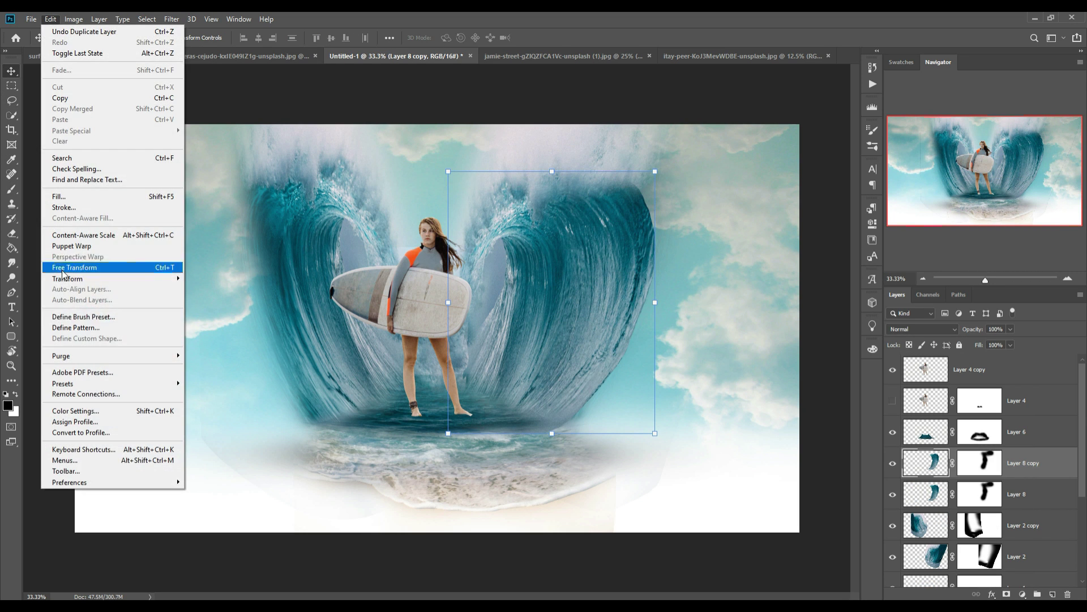
{"action": "left_click", "coordinate": [257, 410]}
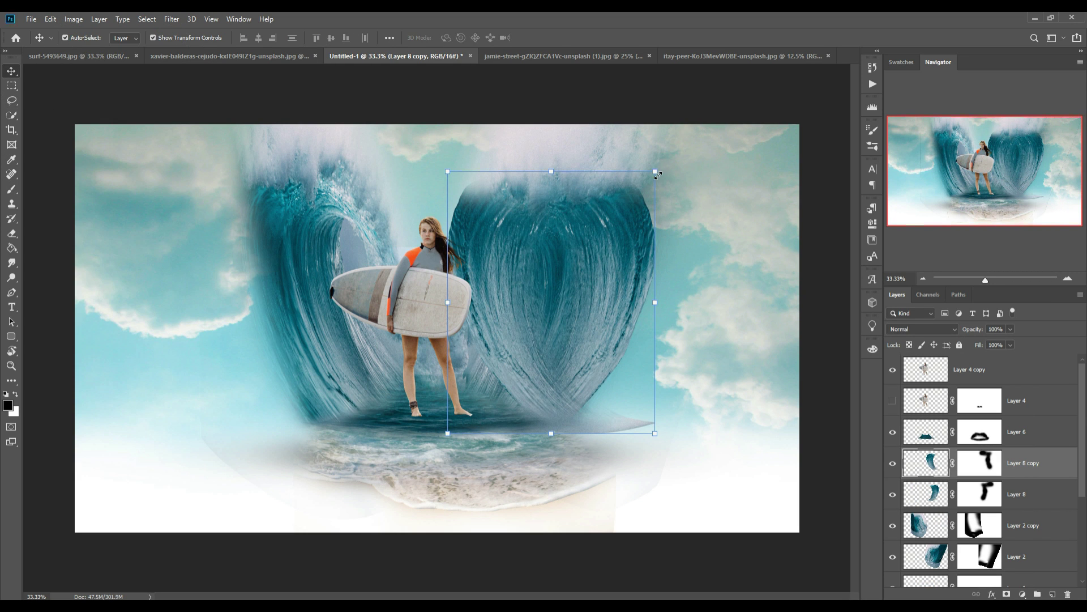
{"action": "left_click_drag", "start_coordinate": [657, 174], "coordinate": [653, 177]}
{"action": "mouse_move", "coordinate": [507, 328]}
{"action": "left_mouse_down"}
{"action": "mouse_move", "coordinate": [310, 317]}
{"action": "mouse_move", "coordinate": [250, 329]}
{"action": "left_mouse_up"}
{"action": "left_click_drag", "start_coordinate": [294, 448], "coordinate": [310, 406]}
{"action": "key", "text": "Return"}
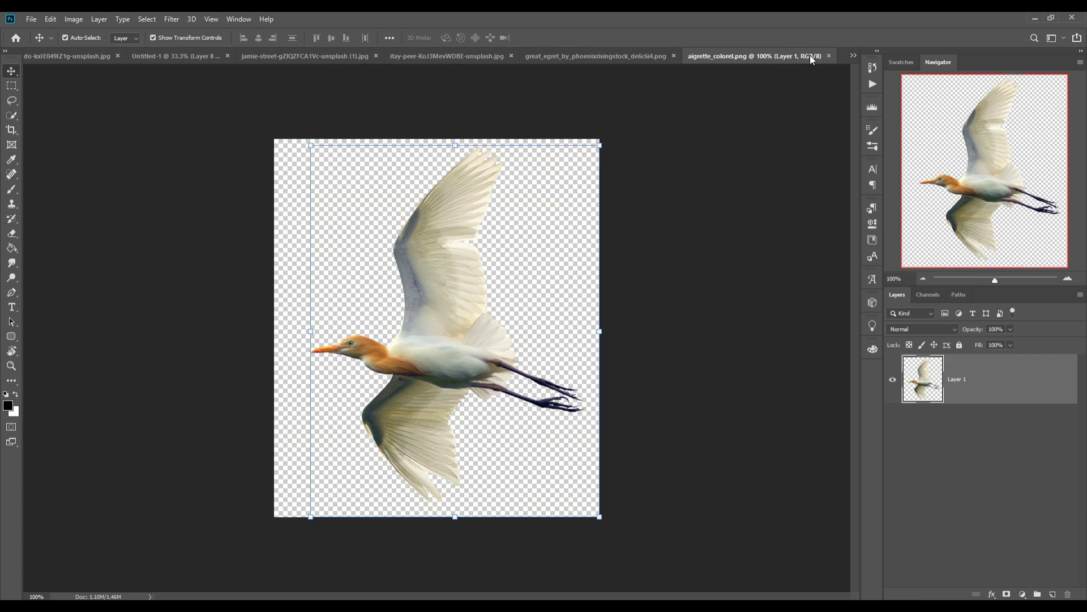
Bring the aigrette into the composite and shrink it at the left.
{"action": "mouse_move", "coordinate": [810, 55]}
{"action": "left_mouse_down"}
{"action": "mouse_move", "coordinate": [809, 329]}
{"action": "mouse_move", "coordinate": [521, 282]}
{"action": "left_mouse_up"}
{"action": "left_click", "coordinate": [530, 243]}
{"action": "key", "text": "ctrl+t"}
{"action": "left_click_drag", "start_coordinate": [286, 224], "coordinate": [265, 230]}
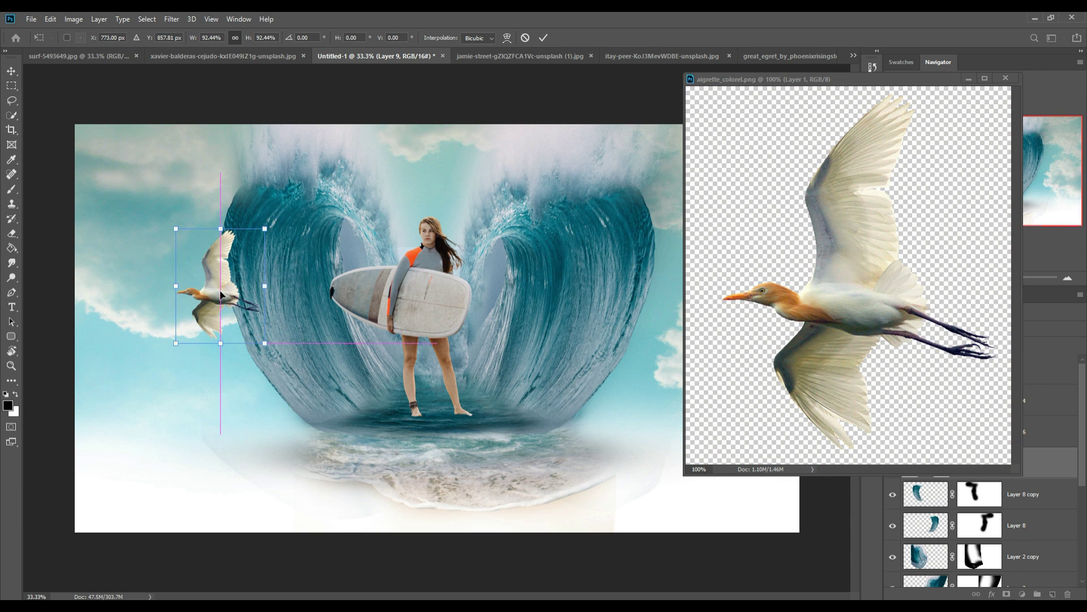
{"action": "left_click", "coordinate": [544, 42]}
Erase the Phoenix Rising logo from the great egret image.
{"action": "left_click", "coordinate": [970, 85]}
{"action": "left_click", "coordinate": [787, 56]}
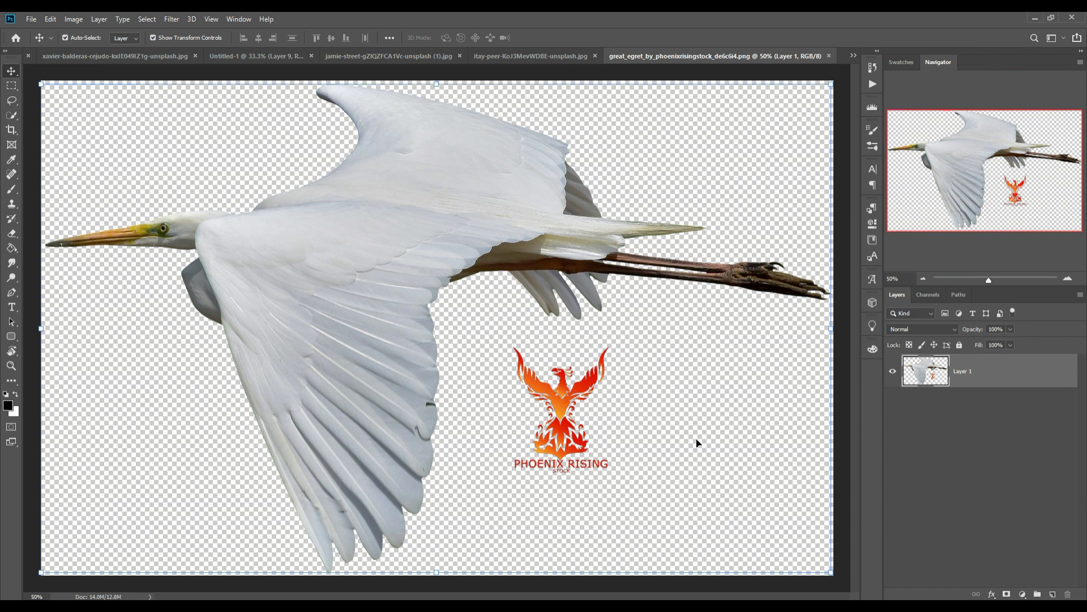
{"action": "left_click", "coordinate": [12, 233]}
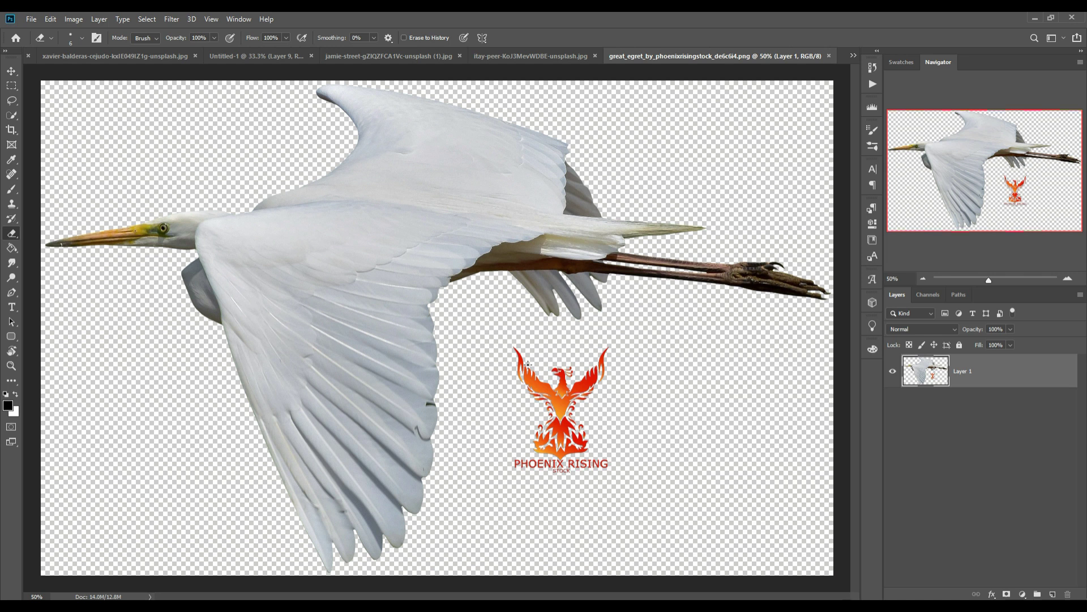
{"action": "mouse_move", "coordinate": [535, 372]}
{"action": "left_mouse_down"}
{"action": "mouse_move", "coordinate": [627, 413]}
{"action": "mouse_move", "coordinate": [627, 466]}
{"action": "left_mouse_up"}
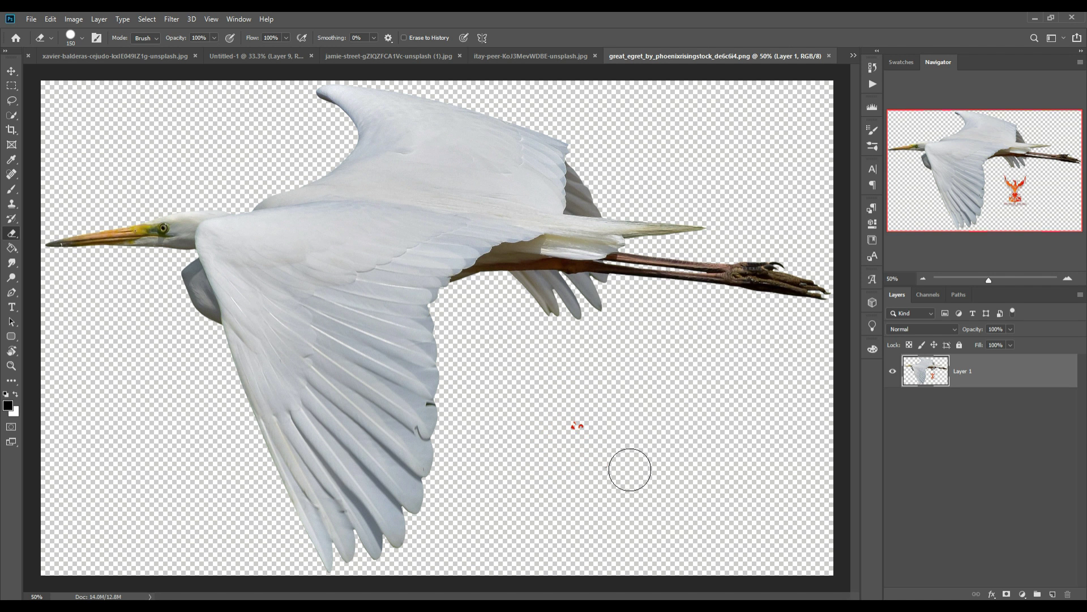
{"action": "left_click", "coordinate": [573, 424]}
{"action": "key", "text": "v"}
Bring the great egret into the composite, scaled to about a quarter.
{"action": "left_click_drag", "start_coordinate": [724, 59], "coordinate": [872, 136]}
{"action": "left_click_drag", "start_coordinate": [986, 317], "coordinate": [721, 271]}
{"action": "left_click", "coordinate": [530, 244]}
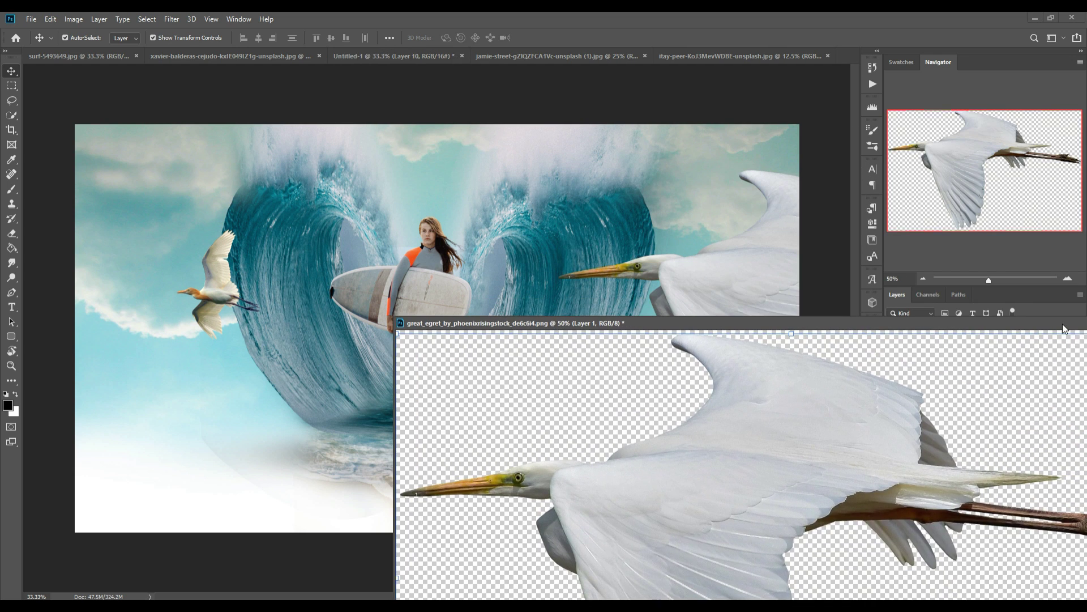
{"action": "left_click_drag", "start_coordinate": [1062, 324], "coordinate": [766, 388]}
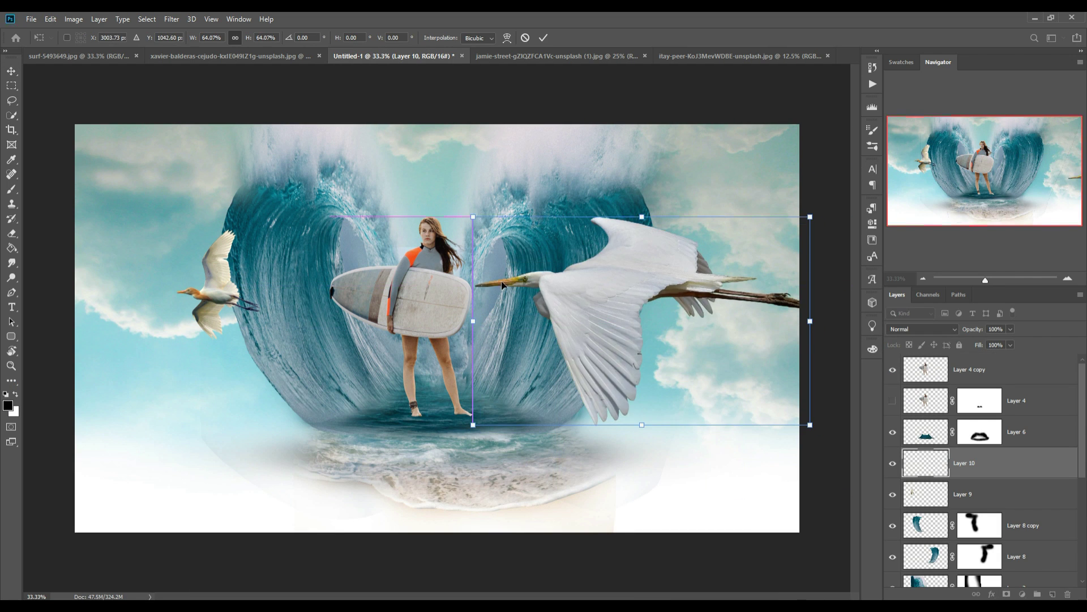
{"action": "left_click_drag", "start_coordinate": [560, 176], "coordinate": [671, 339]}
{"action": "left_click_drag", "start_coordinate": [746, 384], "coordinate": [641, 302]}
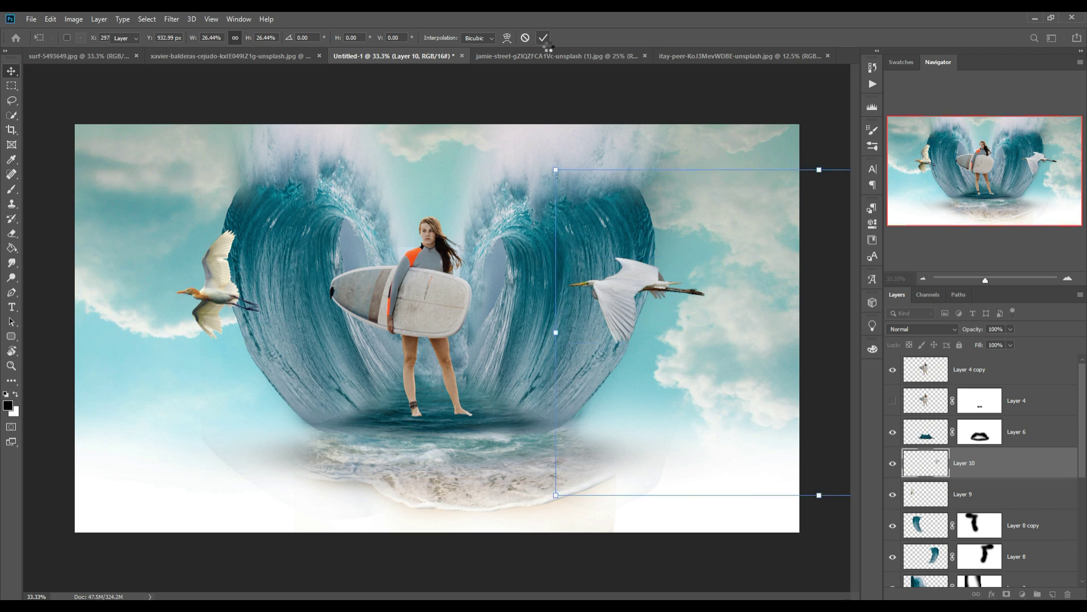
{"action": "key", "text": "Return"}
Flip the great egret horizontally and place it at the upper right.
{"action": "left_click", "coordinate": [50, 18]}
{"action": "left_click", "coordinate": [227, 403]}
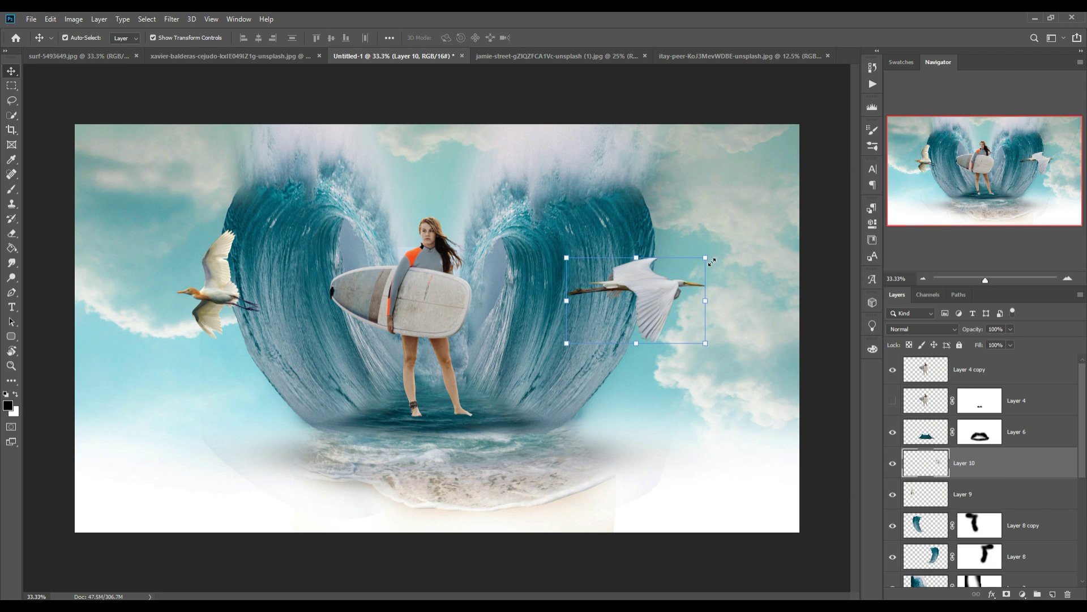
{"action": "key", "text": "ctrl+t"}
{"action": "left_click_drag", "start_coordinate": [658, 293], "coordinate": [706, 237]}
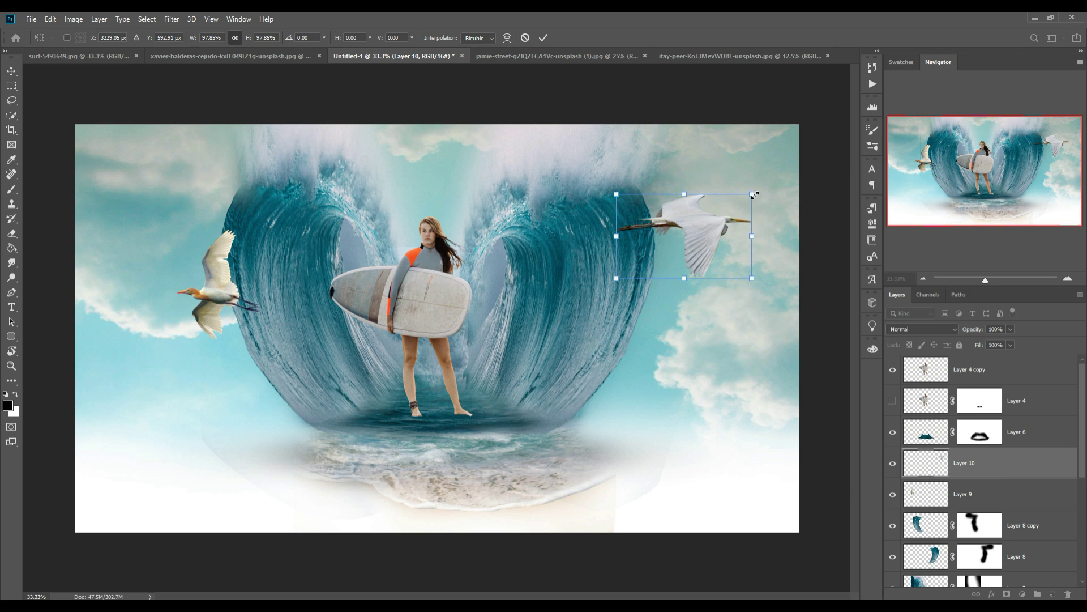
{"action": "left_click", "coordinate": [543, 38]}
Quick-select the iceberg above the waterline in the iceberg photo.
{"action": "left_click", "coordinate": [193, 56]}
{"action": "key", "text": "w"}
{"action": "mouse_move", "coordinate": [239, 374]}
{"action": "left_mouse_down"}
{"action": "mouse_move", "coordinate": [673, 285]}
{"action": "mouse_move", "coordinate": [269, 472]}
{"action": "mouse_move", "coordinate": [731, 464]}
{"action": "mouse_move", "coordinate": [534, 518]}
{"action": "mouse_move", "coordinate": [170, 521]}
{"action": "left_mouse_up"}
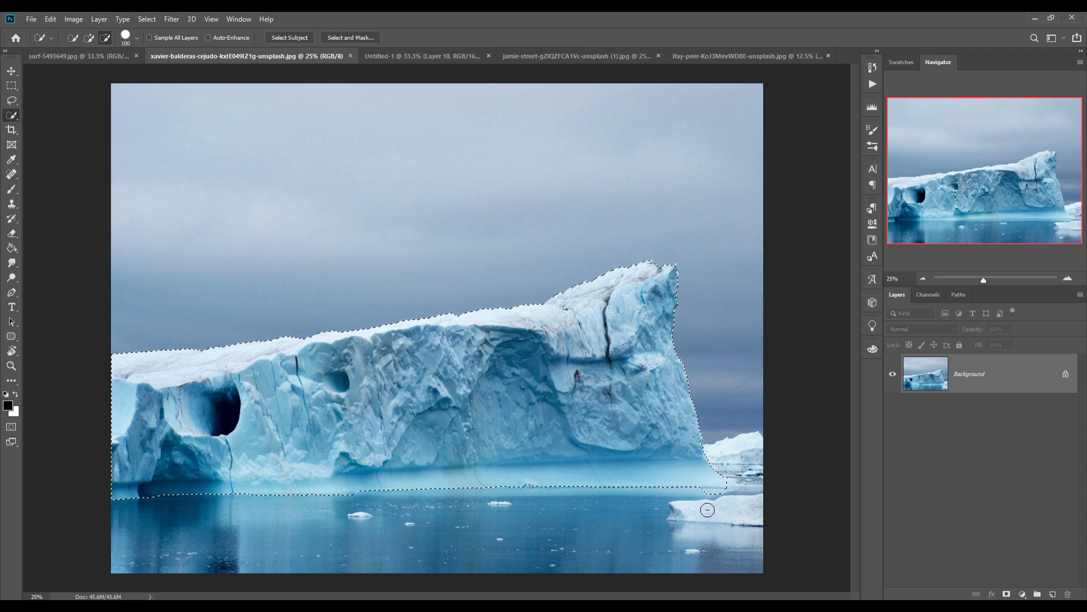
Drag the iceberg into the composite, shrink it behind the surfer's legs, and mask part of it.
{"action": "key", "text": "v"}
{"action": "mouse_move", "coordinate": [244, 59]}
{"action": "left_mouse_down"}
{"action": "mouse_move", "coordinate": [790, 365]}
{"action": "mouse_move", "coordinate": [501, 329]}
{"action": "left_mouse_up"}
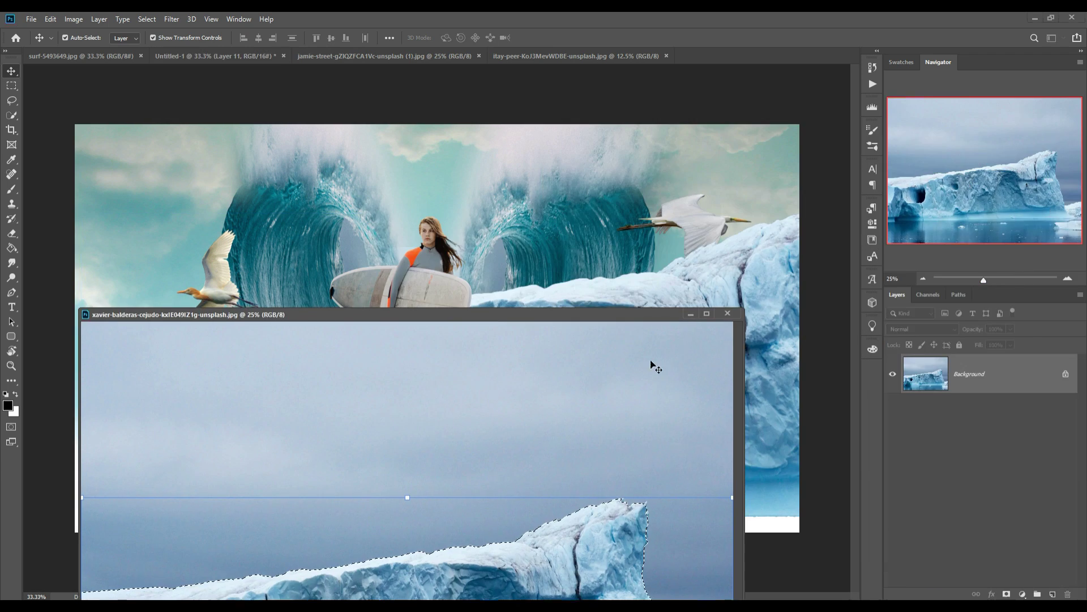
{"action": "left_click_drag", "start_coordinate": [652, 365], "coordinate": [522, 220]}
{"action": "key", "text": "ctrl+t"}
{"action": "mouse_move", "coordinate": [521, 304]}
{"action": "left_mouse_down"}
{"action": "mouse_move", "coordinate": [528, 509]}
{"action": "mouse_move", "coordinate": [585, 350]}
{"action": "mouse_move", "coordinate": [510, 390]}
{"action": "left_mouse_up"}
{"action": "left_click", "coordinate": [543, 37]}
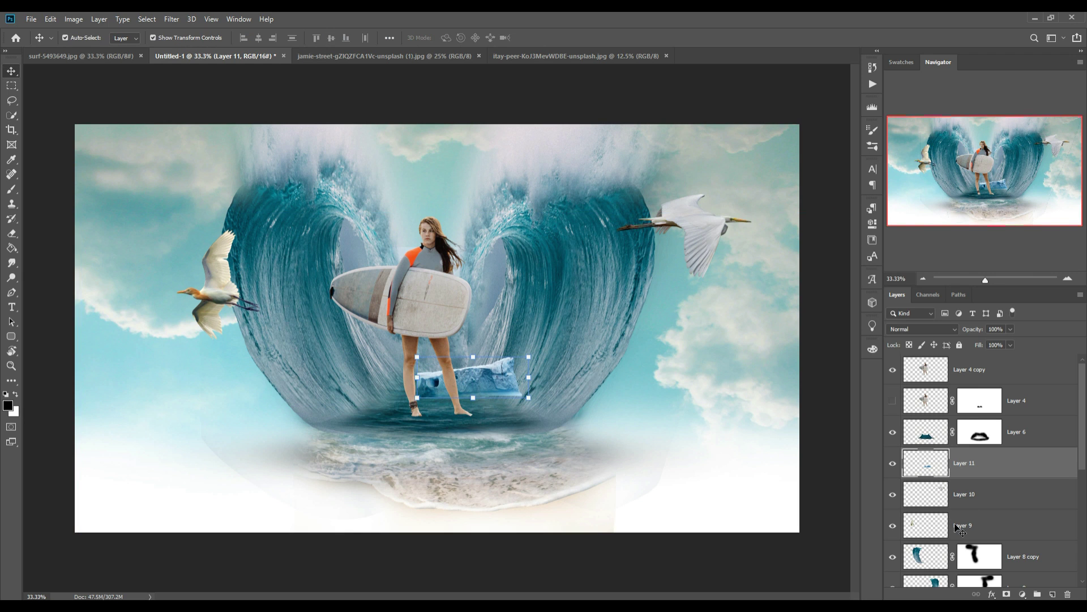
{"action": "left_click", "coordinate": [1007, 595]}
{"action": "key", "text": "b"}
{"action": "mouse_move", "coordinate": [513, 409]}
{"action": "left_mouse_down"}
{"action": "mouse_move", "coordinate": [524, 430]}
{"action": "mouse_move", "coordinate": [493, 435]}
{"action": "left_mouse_up"}
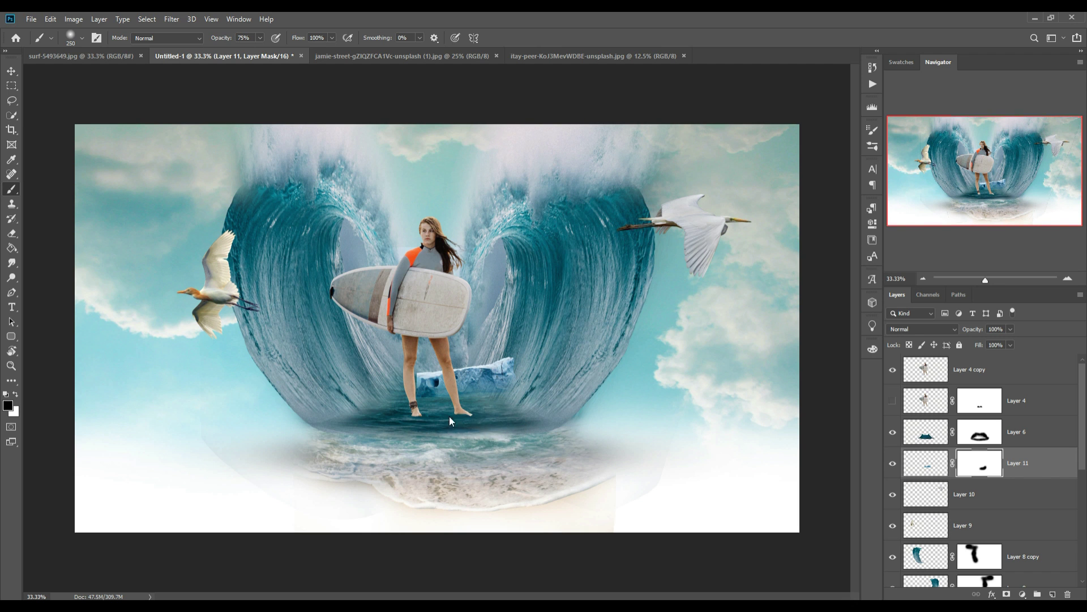
Duplicate the iceberg layer, flip the copy horizontally, and move it left.
{"action": "left_click", "coordinate": [11, 72]}
{"action": "right_click", "coordinate": [1045, 461]}
{"action": "left_click", "coordinate": [902, 188]}
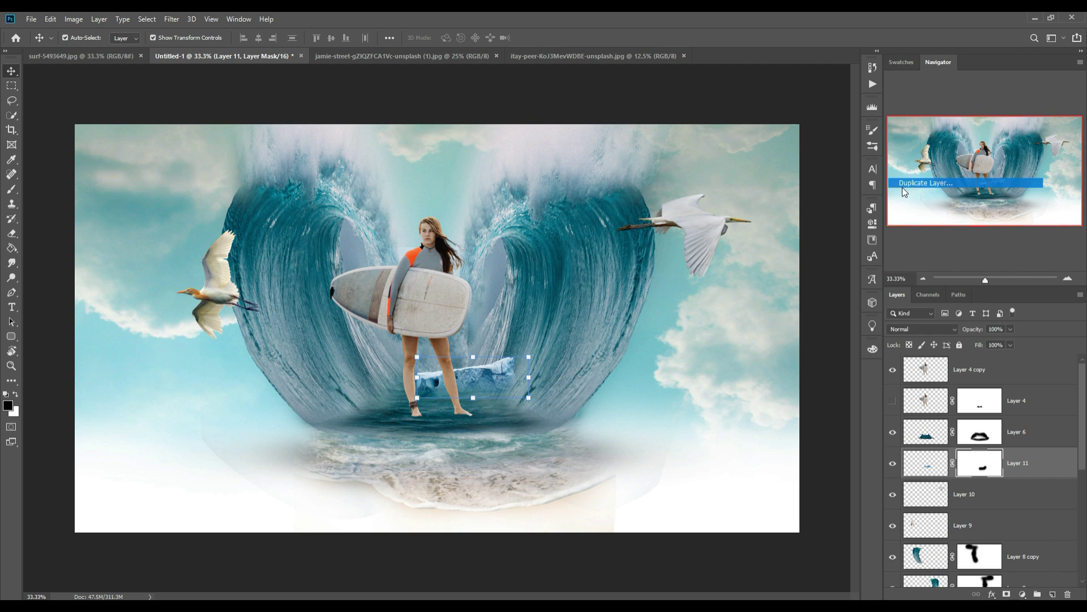
{"action": "key", "text": "Return"}
{"action": "left_click", "coordinate": [51, 19]}
{"action": "left_click", "coordinate": [209, 402]}
{"action": "left_click_drag", "start_coordinate": [498, 379], "coordinate": [423, 379]}
{"action": "left_click", "coordinate": [423, 380]}
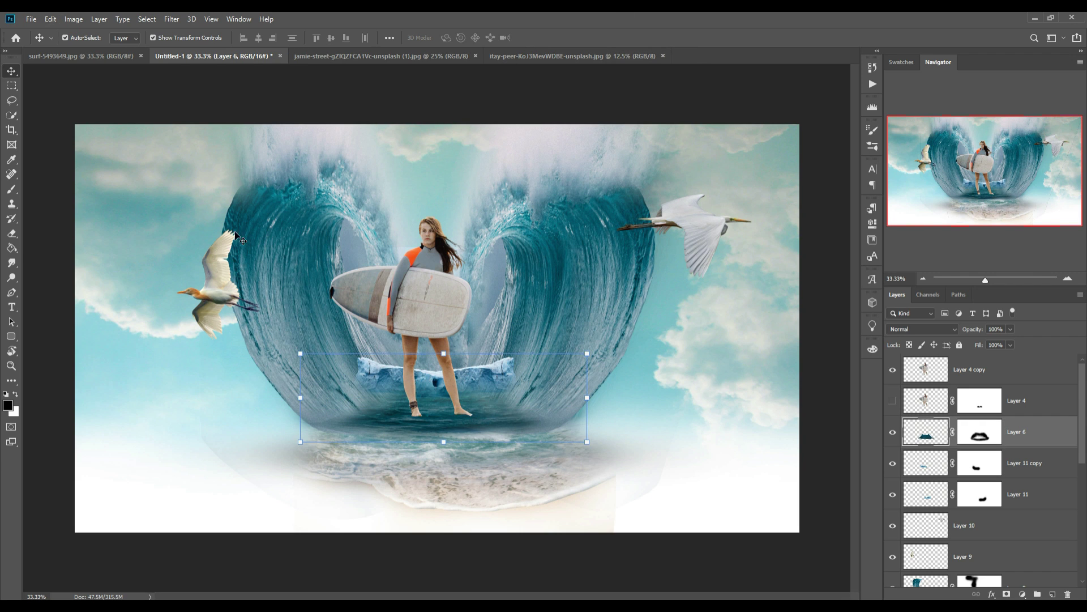
{"action": "left_click", "coordinate": [1035, 383]}
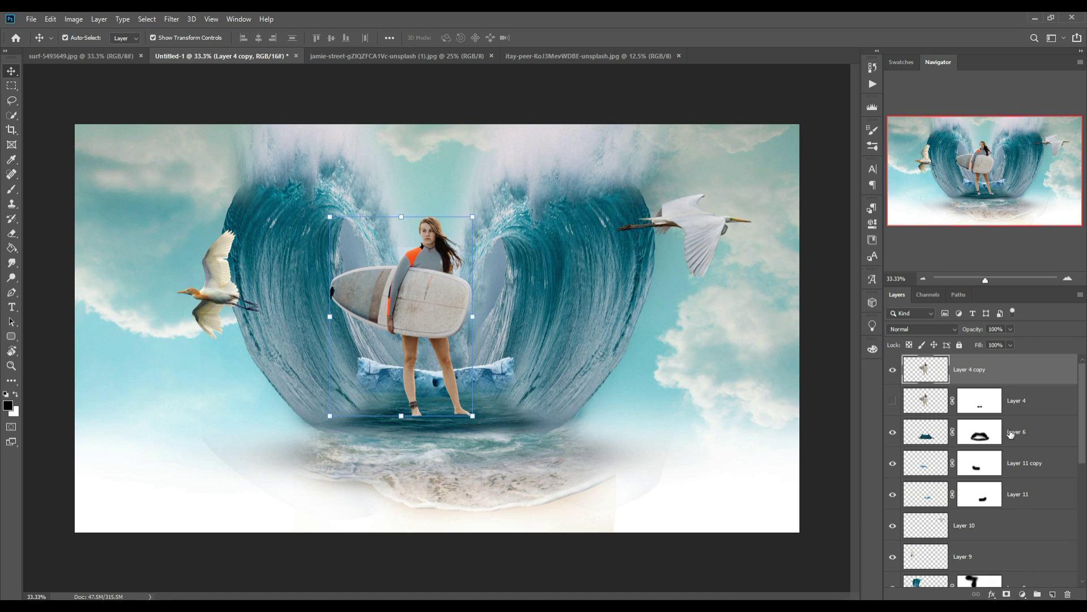
Mask the surfer layer and paint out her feet and ankle in the water.
{"action": "left_click", "coordinate": [1006, 594]}
{"action": "key", "text": "b"}
{"action": "left_click", "coordinate": [418, 414]}
{"action": "left_click_drag", "start_coordinate": [469, 437], "coordinate": [477, 433]}
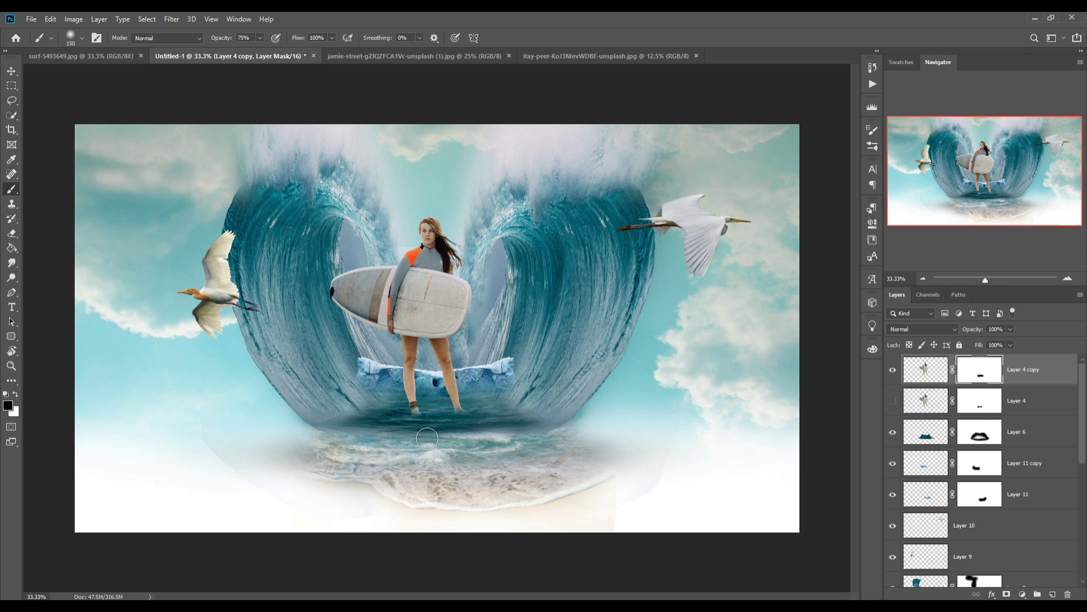
{"action": "key", "text": "v"}
In Camera Raw on the surfer, set Contrast +17, Saturation +14, Shadows -4, Blacks -3.
{"action": "left_click", "coordinate": [172, 19]}
{"action": "key", "text": "Escape"}
{"action": "key", "text": "ctrl+shift+a"}
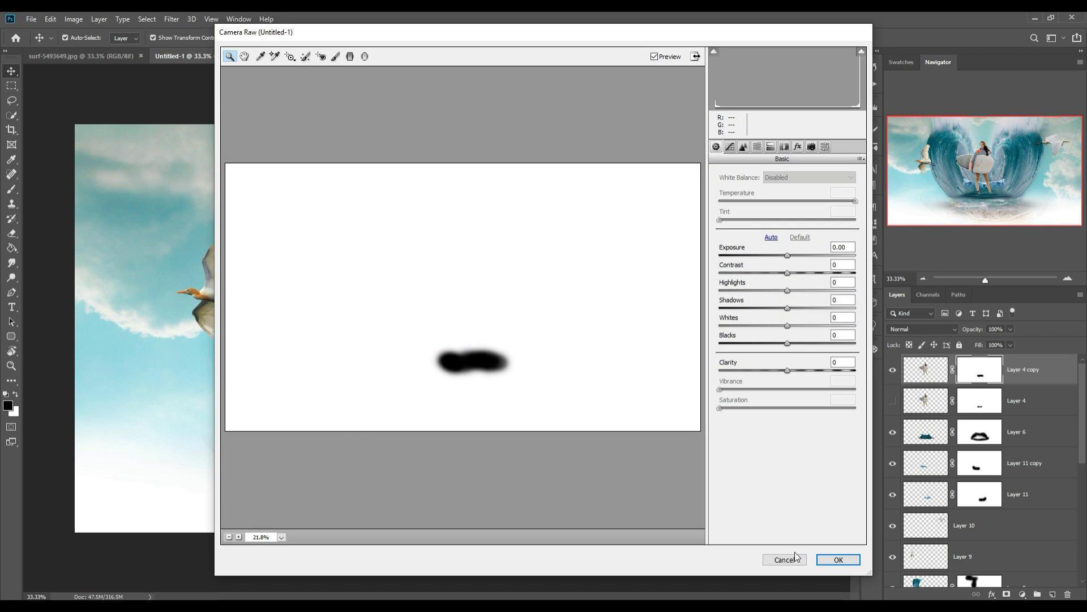
{"action": "left_click", "coordinate": [785, 560]}
{"action": "left_click", "coordinate": [171, 19]}
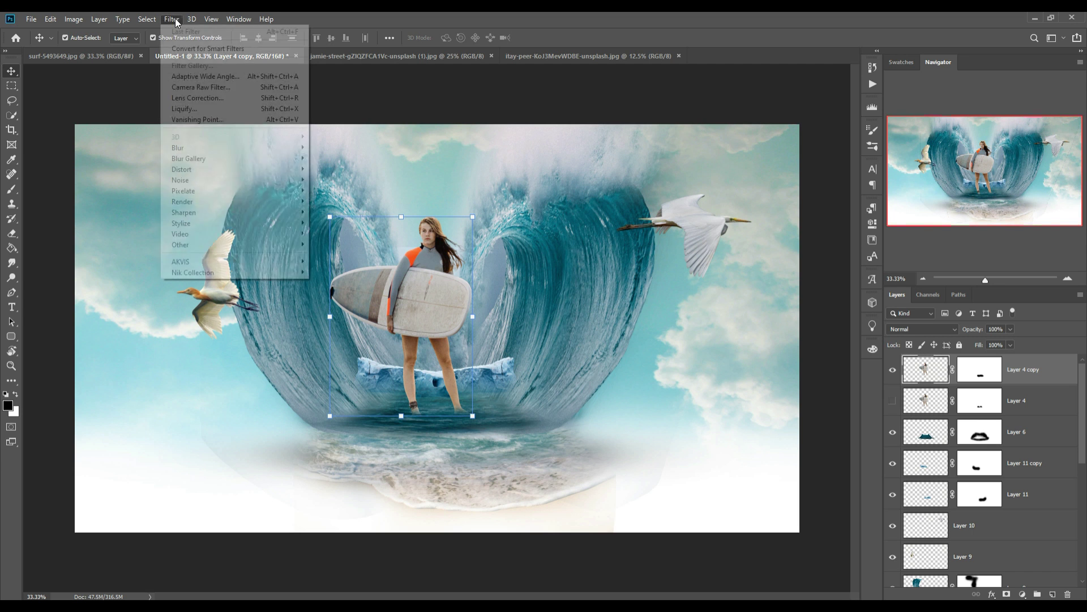
{"action": "left_click", "coordinate": [188, 88]}
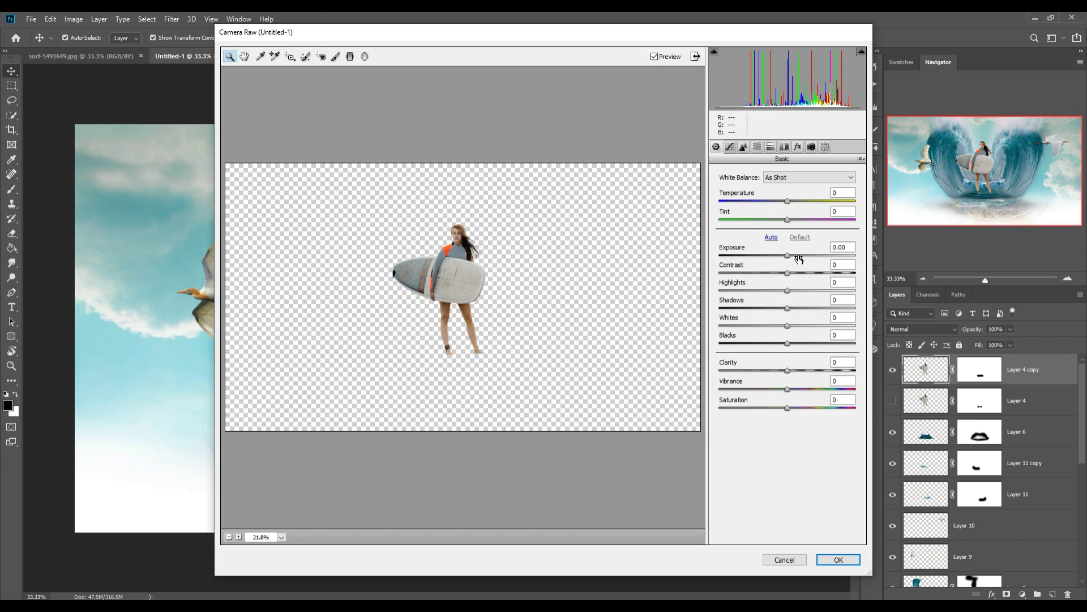
{"action": "left_click_drag", "start_coordinate": [788, 274], "coordinate": [799, 273]}
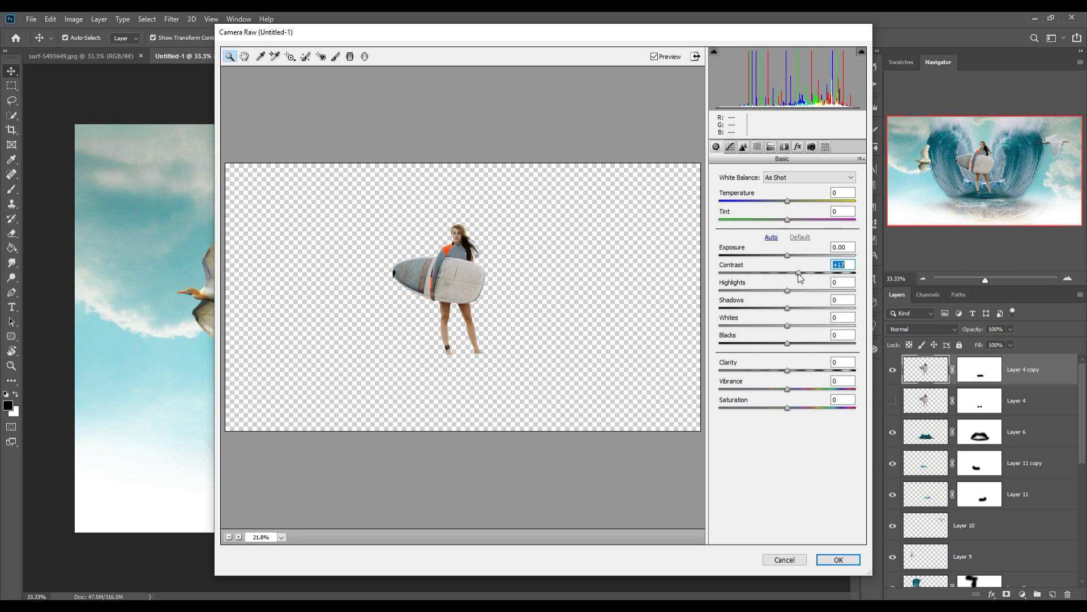
{"action": "left_click_drag", "start_coordinate": [788, 409], "coordinate": [798, 408]}
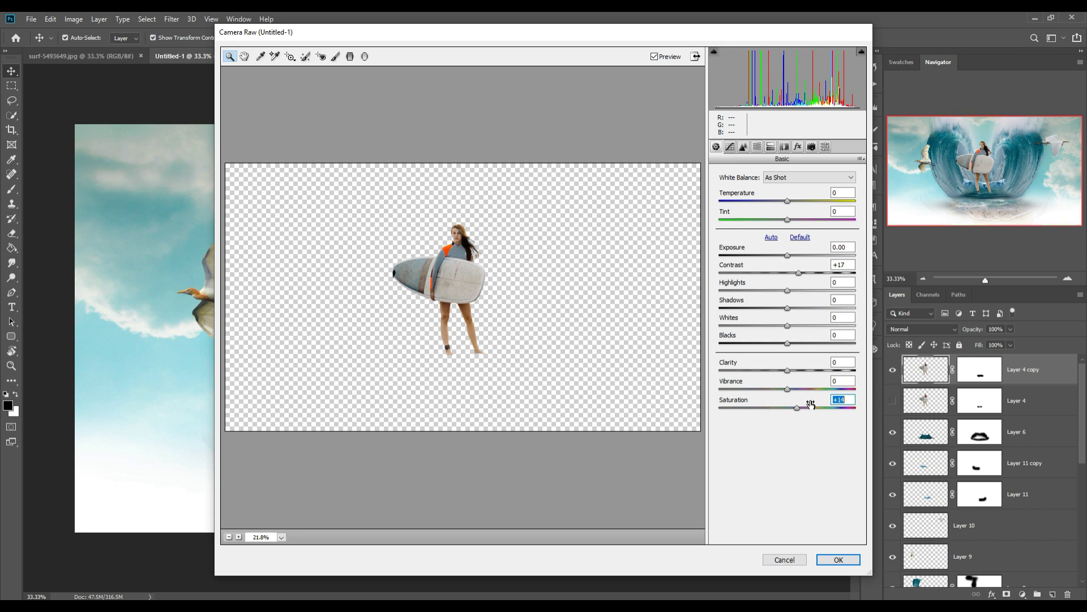
{"action": "left_click_drag", "start_coordinate": [788, 308], "coordinate": [794, 291]}
{"action": "left_click_drag", "start_coordinate": [788, 343], "coordinate": [785, 343]}
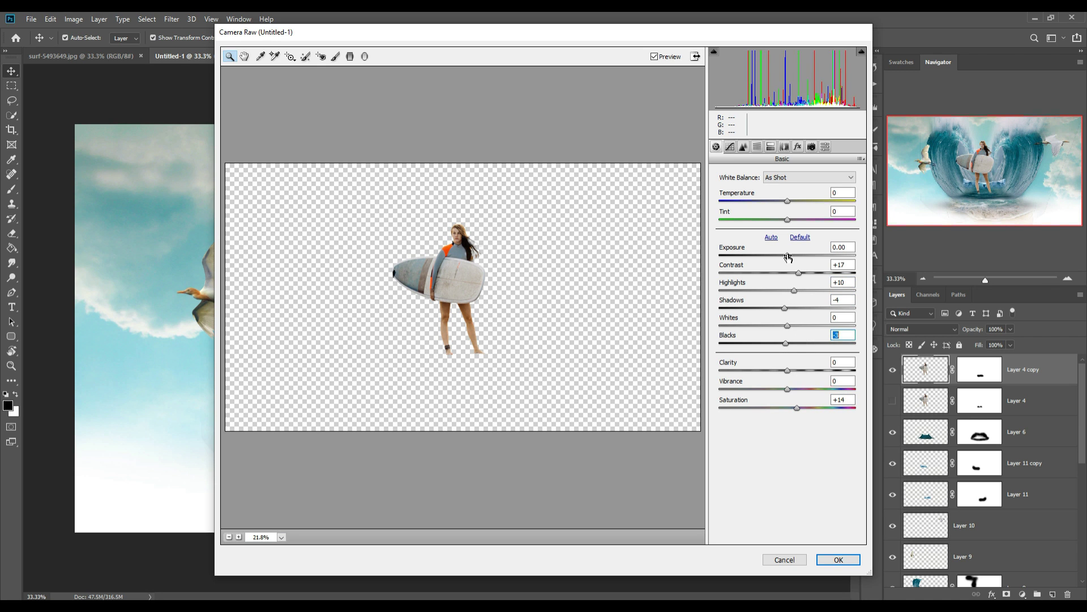
Set HSL saturation to Oranges -53, Yellows -59, Blues +55 and apply the filter.
{"action": "left_click", "coordinate": [744, 147]}
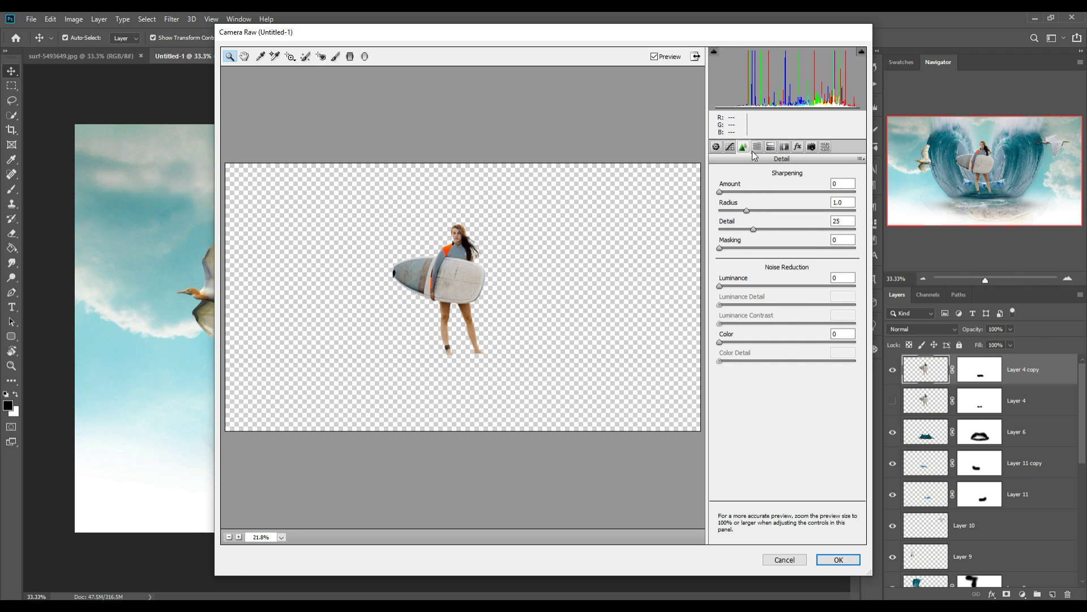
{"action": "left_click", "coordinate": [757, 147]}
{"action": "left_click", "coordinate": [747, 191]}
{"action": "mouse_move", "coordinate": [787, 265]}
{"action": "left_mouse_down"}
{"action": "mouse_move", "coordinate": [756, 266]}
{"action": "mouse_move", "coordinate": [753, 247]}
{"action": "mouse_move", "coordinate": [747, 265]}
{"action": "left_mouse_up"}
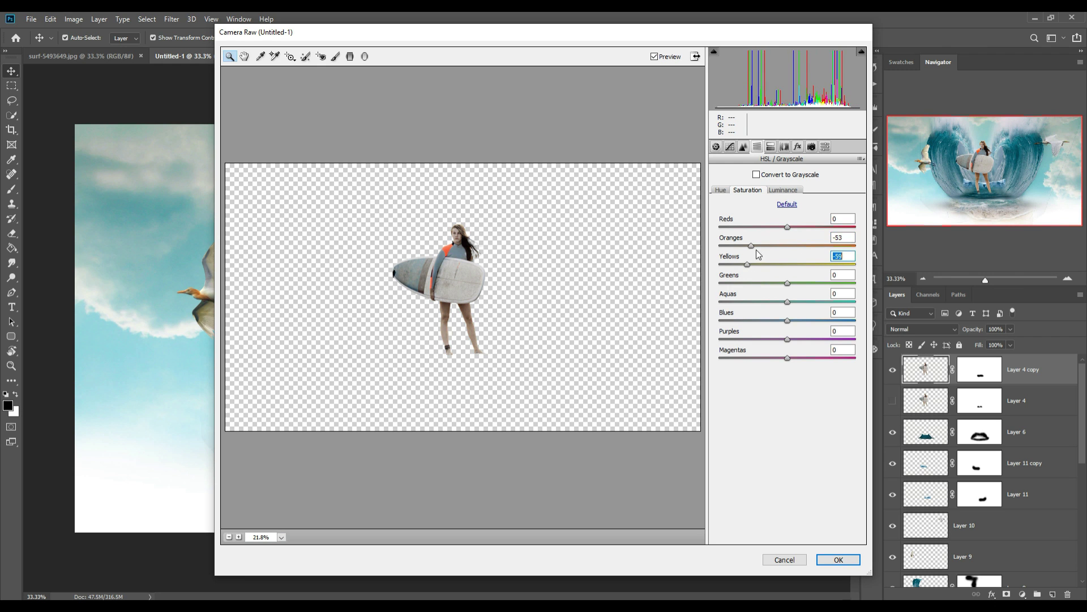
{"action": "mouse_move", "coordinate": [791, 324]}
{"action": "left_mouse_down"}
{"action": "mouse_move", "coordinate": [825, 320]}
{"action": "mouse_move", "coordinate": [790, 301]}
{"action": "left_mouse_up"}
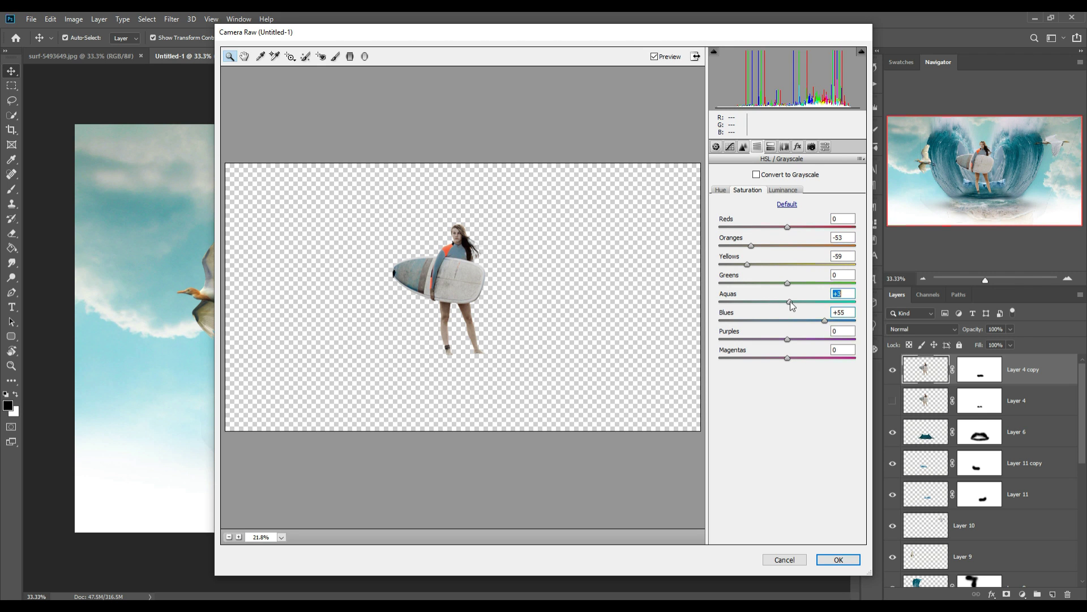
{"action": "left_click", "coordinate": [839, 558]}
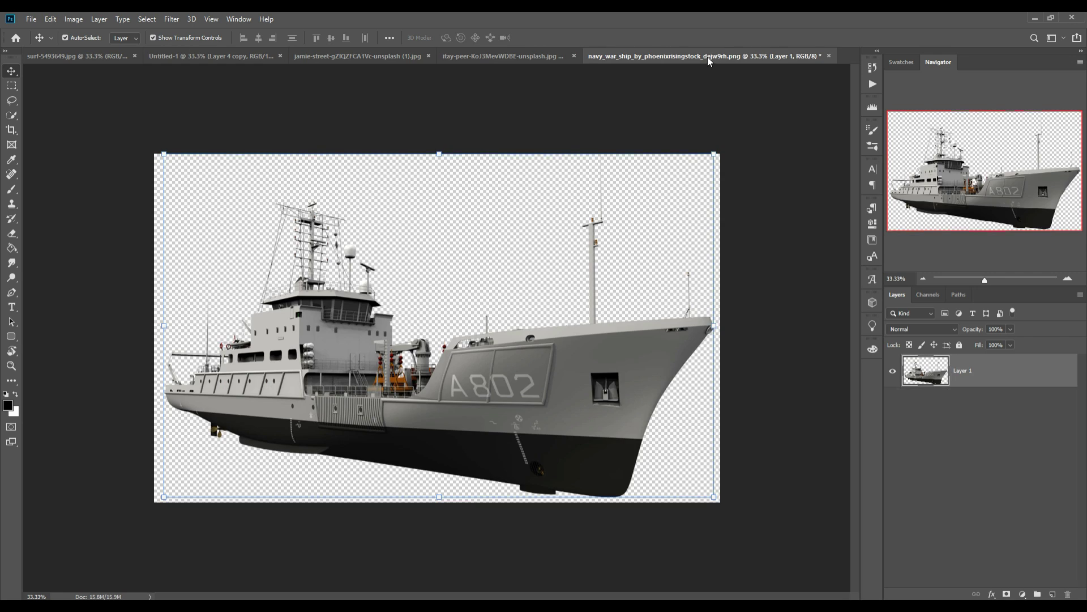
Bring the A802 warship in, scaled to about 30%, in the water right of the surfer.
{"action": "left_click_drag", "start_coordinate": [708, 58], "coordinate": [711, 110]}
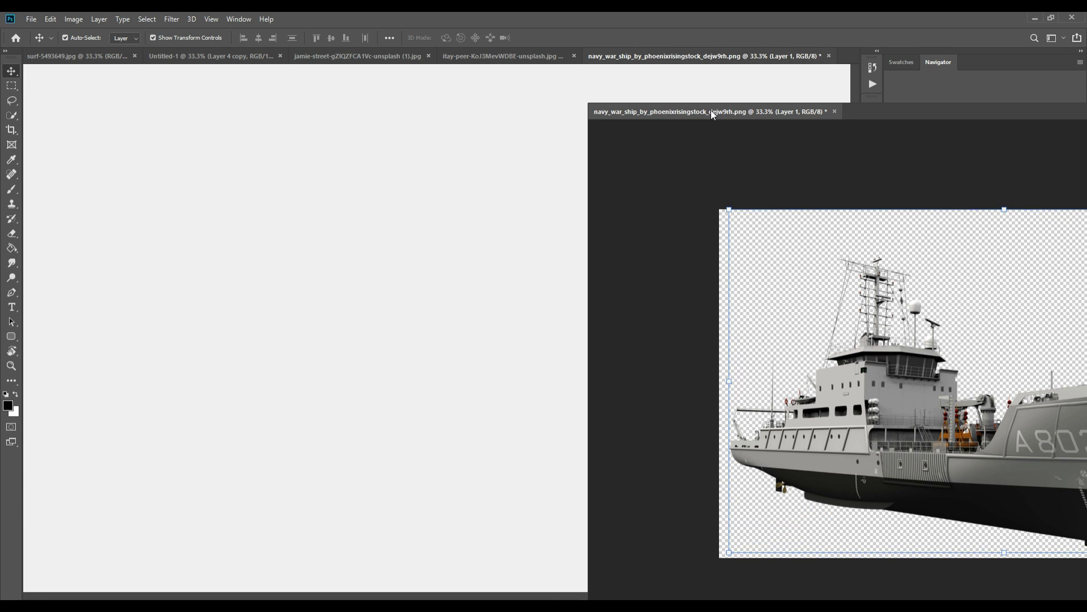
{"action": "left_click_drag", "start_coordinate": [831, 374], "coordinate": [548, 327]}
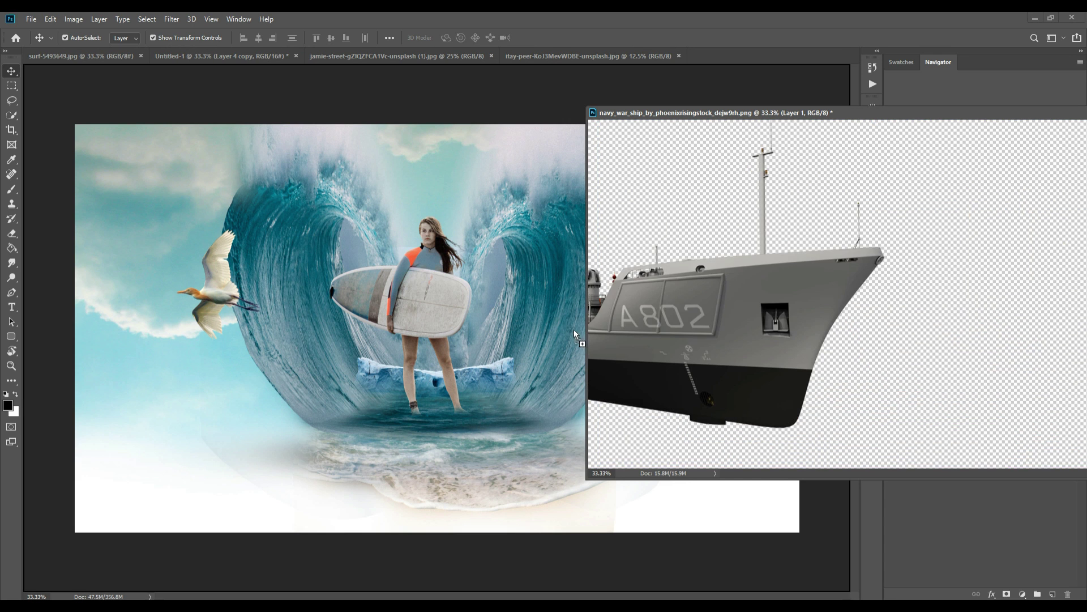
{"action": "left_click", "coordinate": [532, 243]}
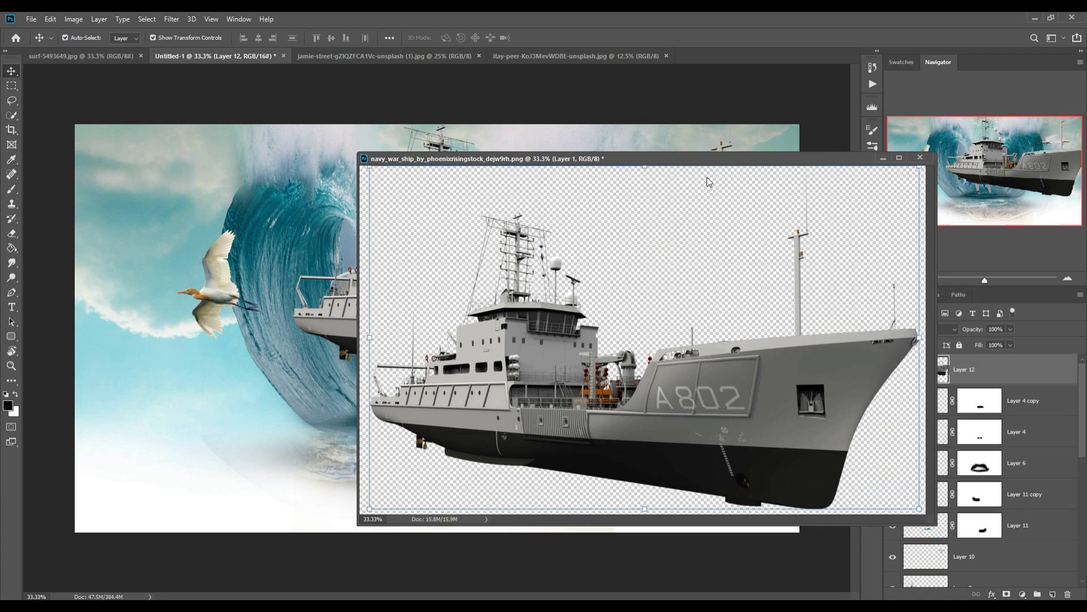
{"action": "left_click_drag", "start_coordinate": [995, 111], "coordinate": [621, 198]}
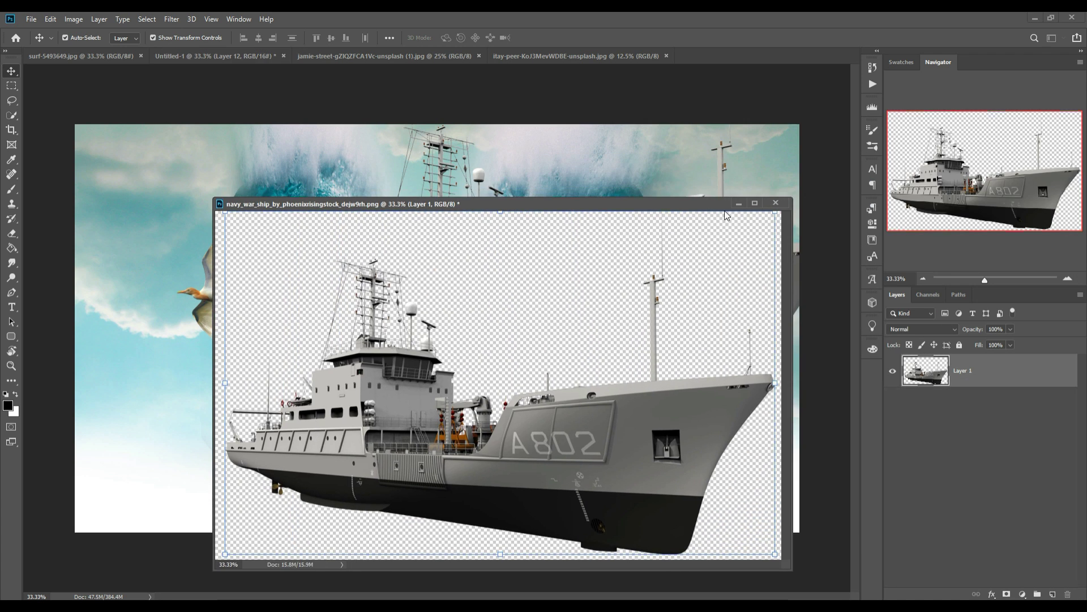
{"action": "left_click", "coordinate": [740, 205]}
{"action": "left_click_drag", "start_coordinate": [573, 84], "coordinate": [574, 324]}
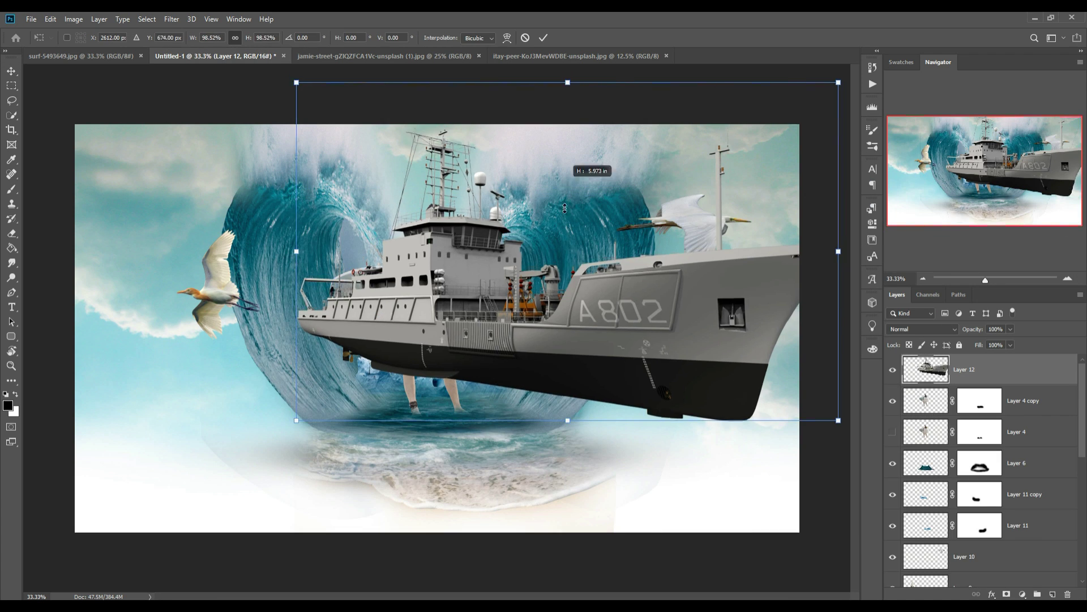
{"action": "left_click_drag", "start_coordinate": [539, 371], "coordinate": [521, 384]}
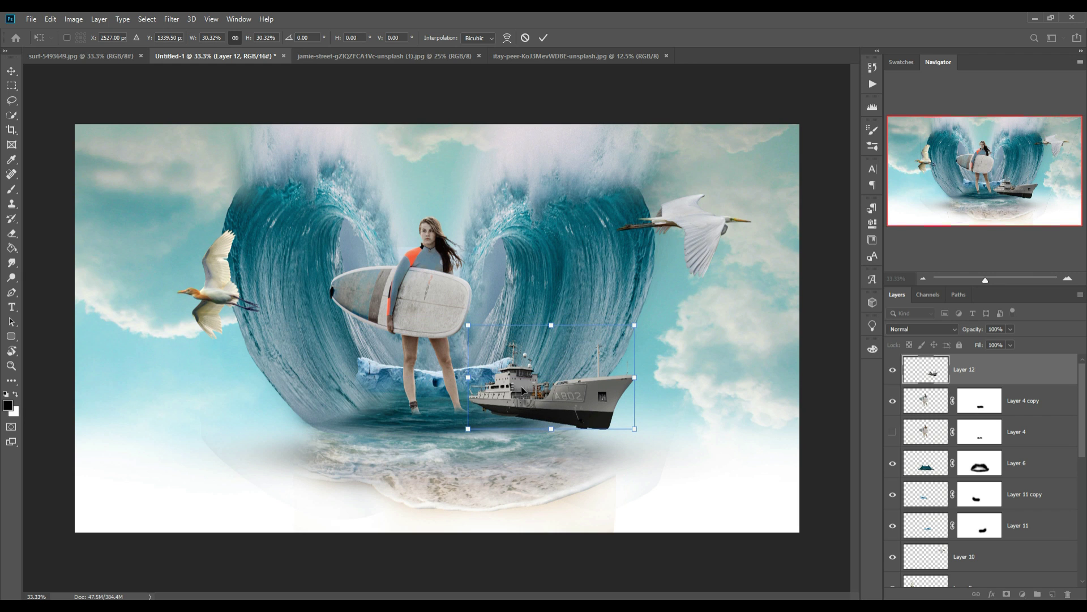
{"action": "left_click", "coordinate": [543, 38]}
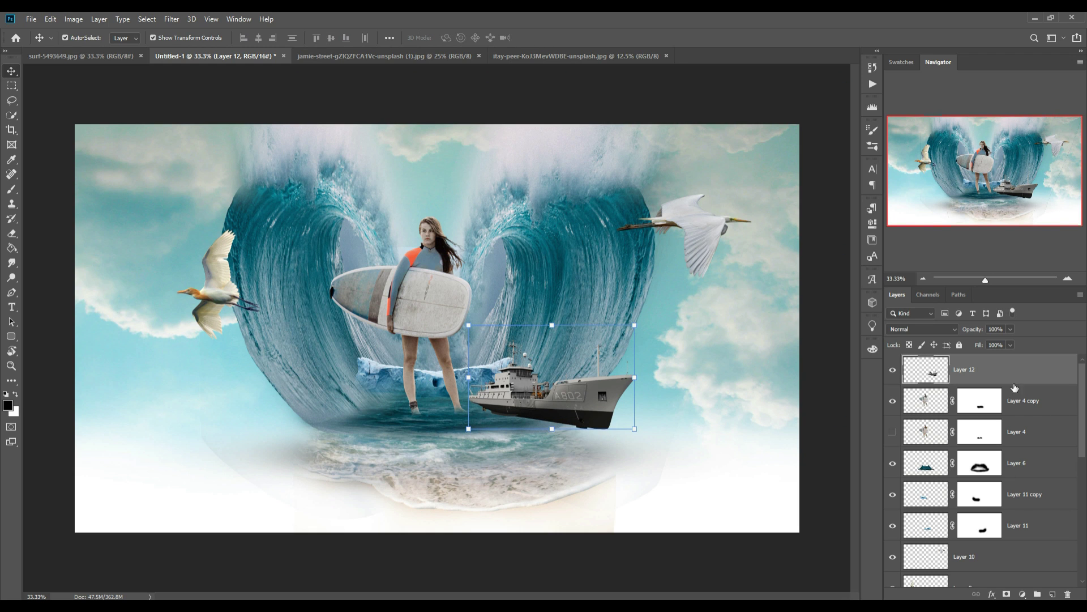
Mask the warship layer and paint under the hull to blend it into the sea.
{"action": "left_click", "coordinate": [1008, 594]}
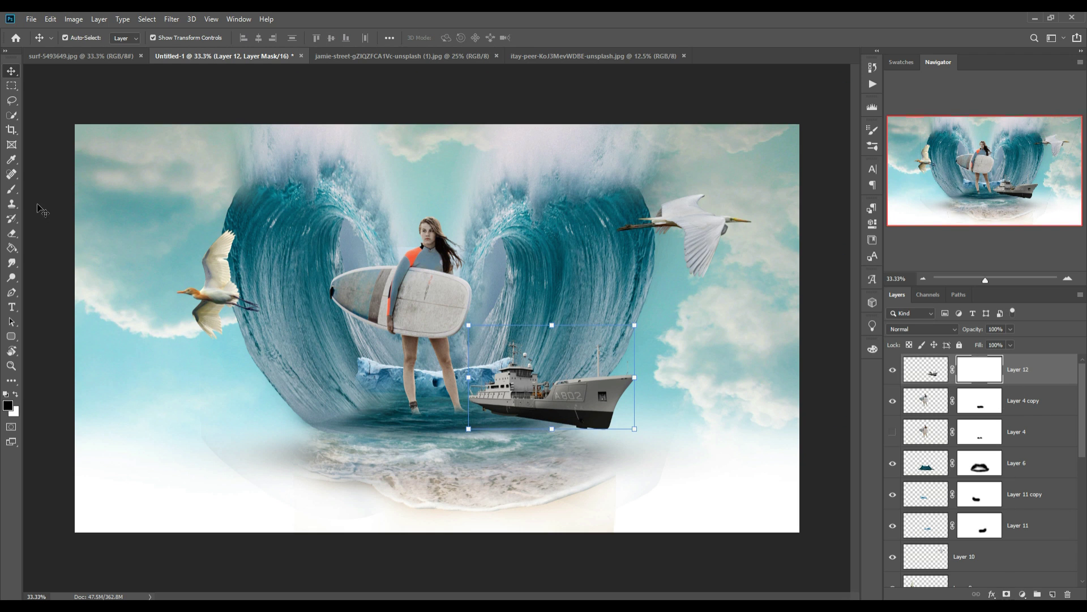
{"action": "left_click", "coordinate": [11, 189]}
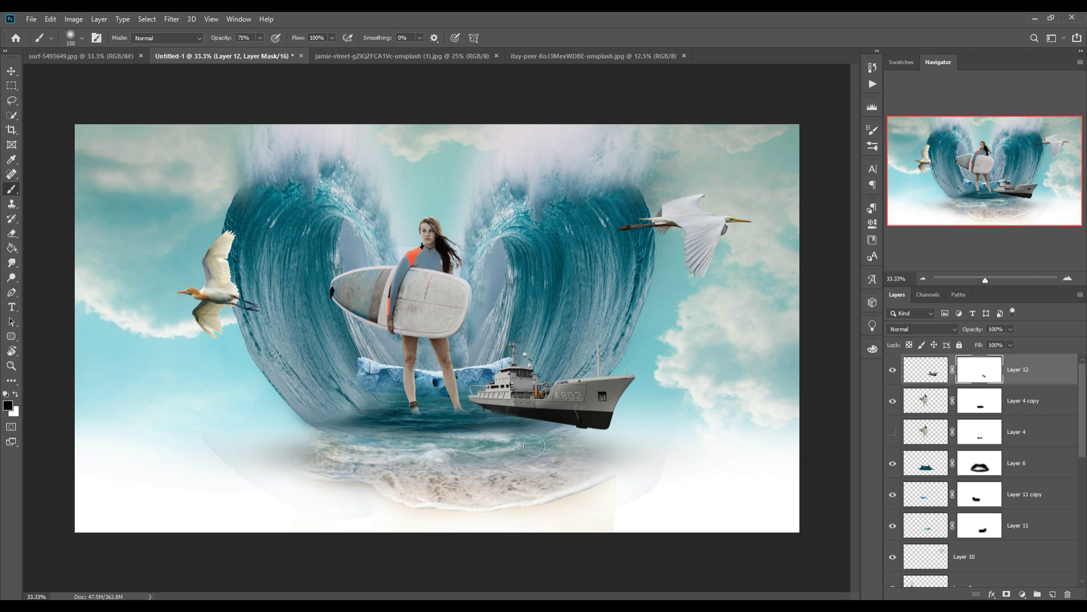
{"action": "left_click_drag", "start_coordinate": [530, 438], "coordinate": [550, 446]}
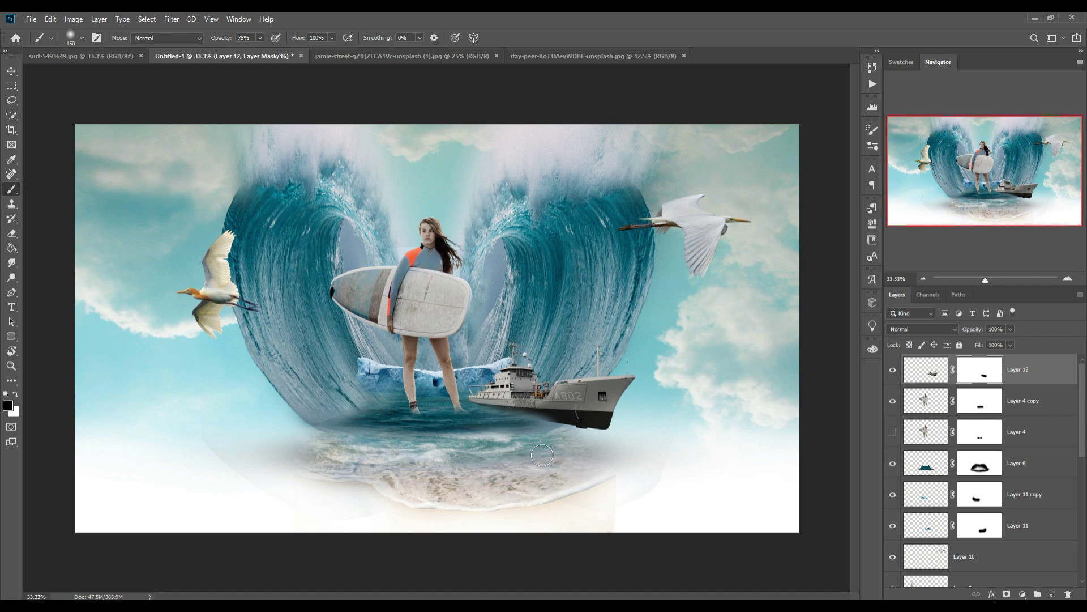
{"action": "left_click_drag", "start_coordinate": [559, 442], "coordinate": [578, 445]}
{"action": "left_click", "coordinate": [11, 86]}
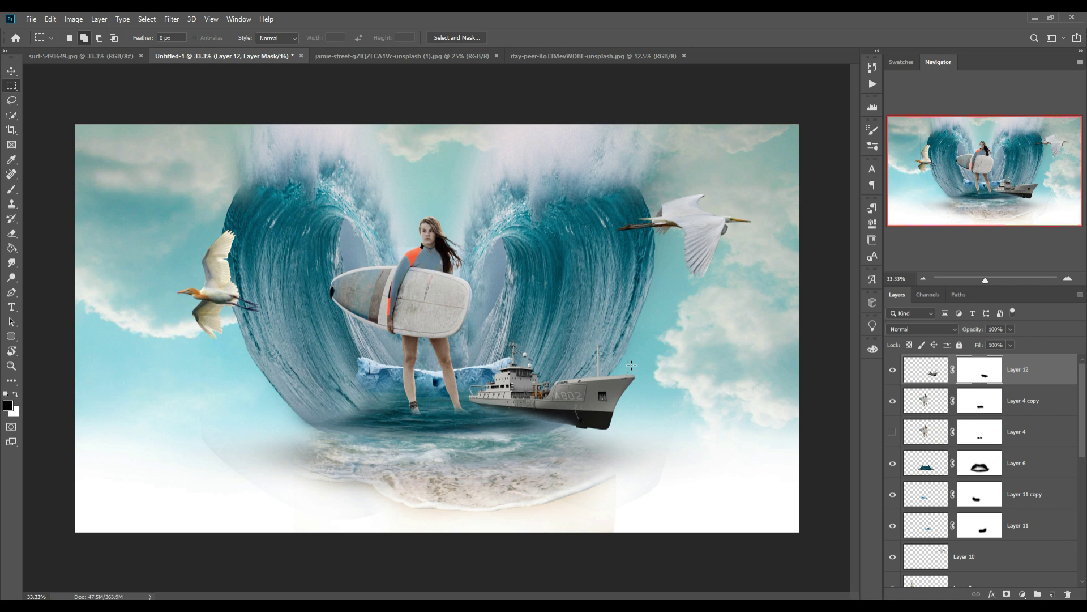
Duplicate the warship as Layer 12 copy and flip it horizontally.
{"action": "right_click", "coordinate": [1013, 386]}
{"action": "left_click", "coordinate": [951, 187]}
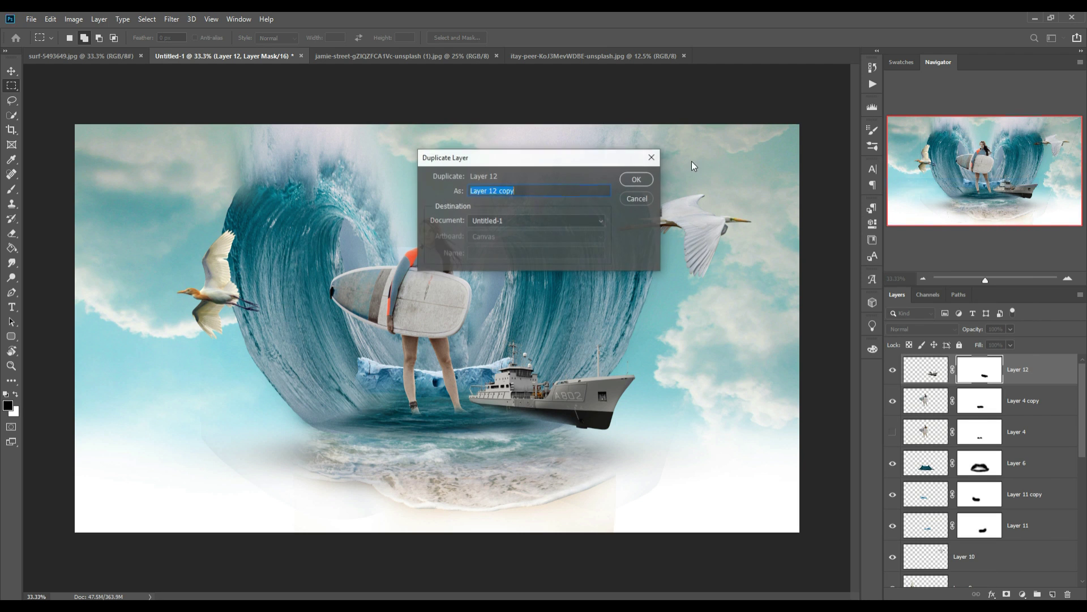
{"action": "left_click", "coordinate": [637, 179]}
{"action": "left_click", "coordinate": [50, 19]}
{"action": "mouse_move", "coordinate": [68, 279]}
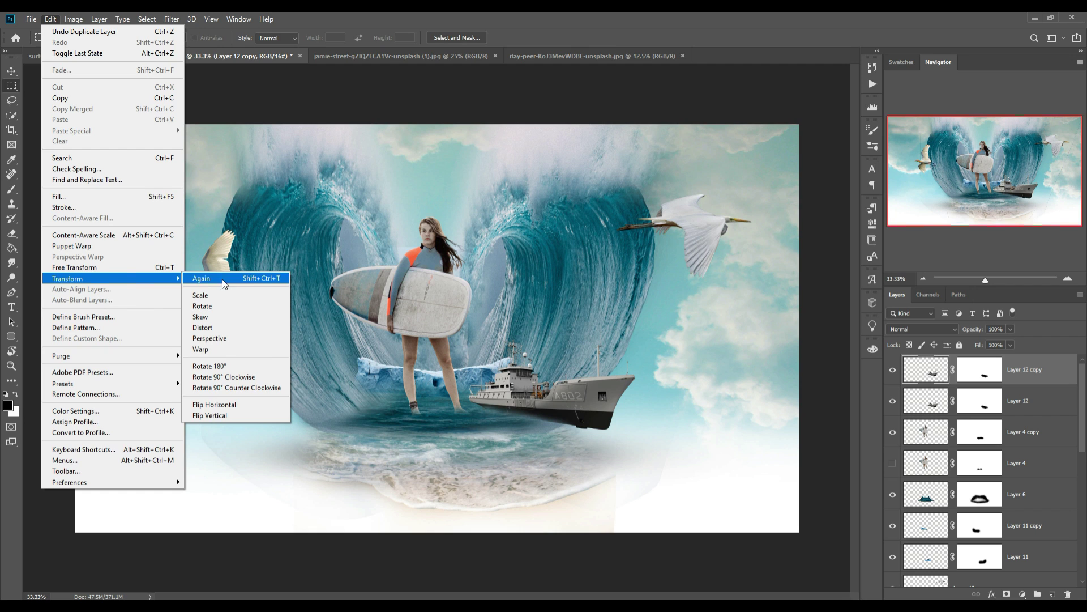
{"action": "left_click", "coordinate": [229, 404]}
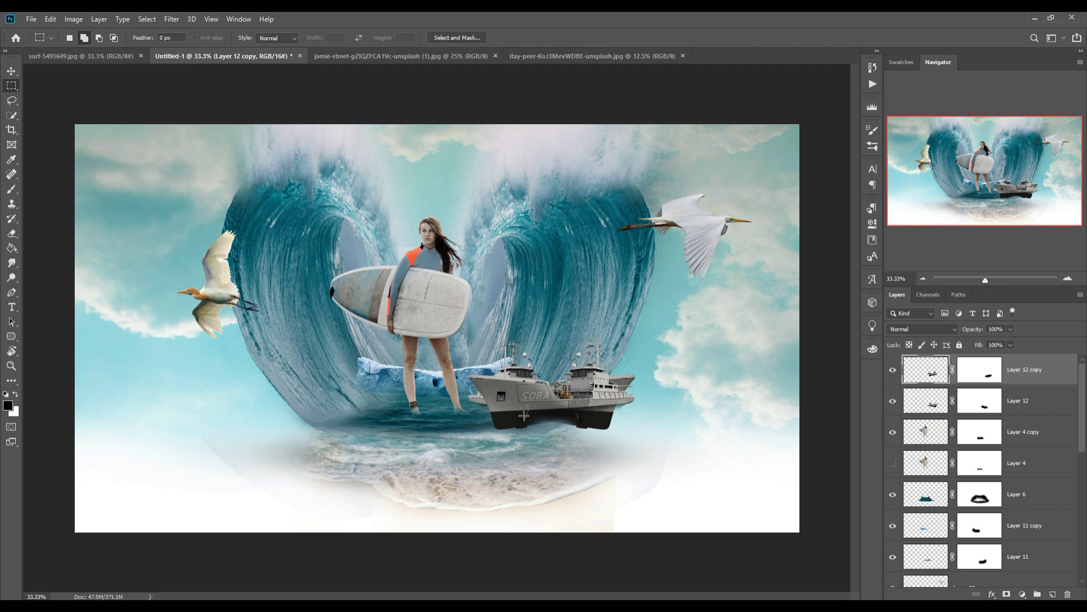
Move the mirrored warship left of the surfer and scale it to 70.81%.
{"action": "left_click", "coordinate": [12, 71]}
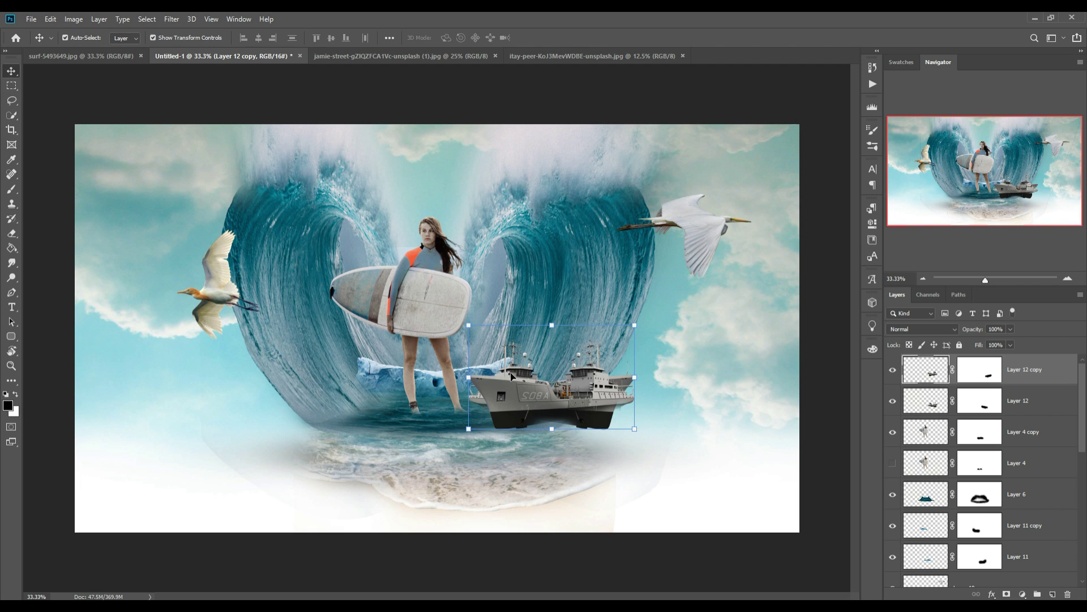
{"action": "left_click_drag", "start_coordinate": [512, 376], "coordinate": [291, 392]}
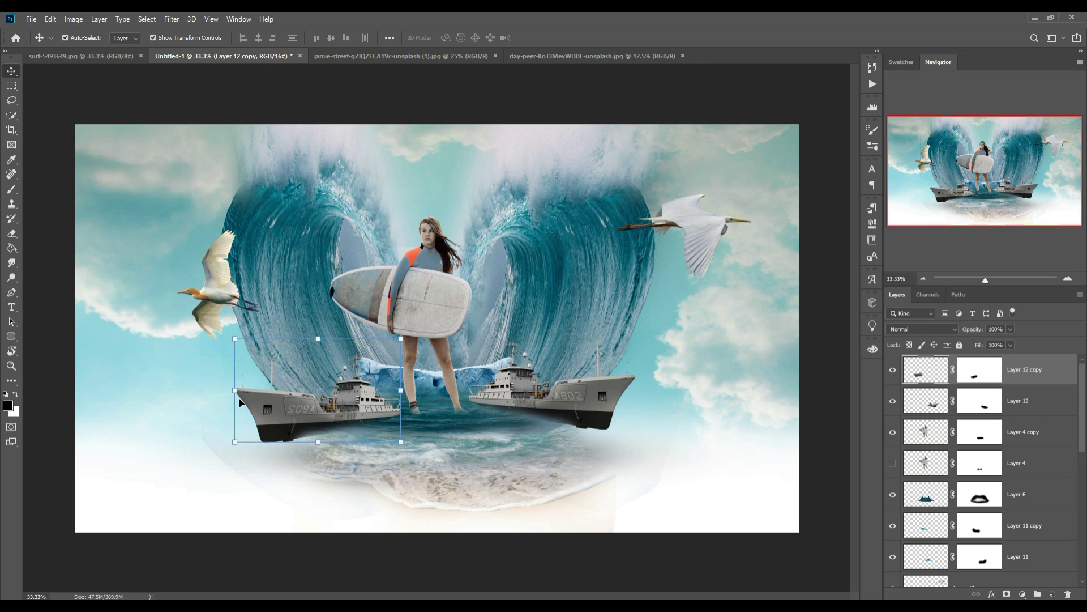
{"action": "left_click_drag", "start_coordinate": [243, 399], "coordinate": [340, 402]}
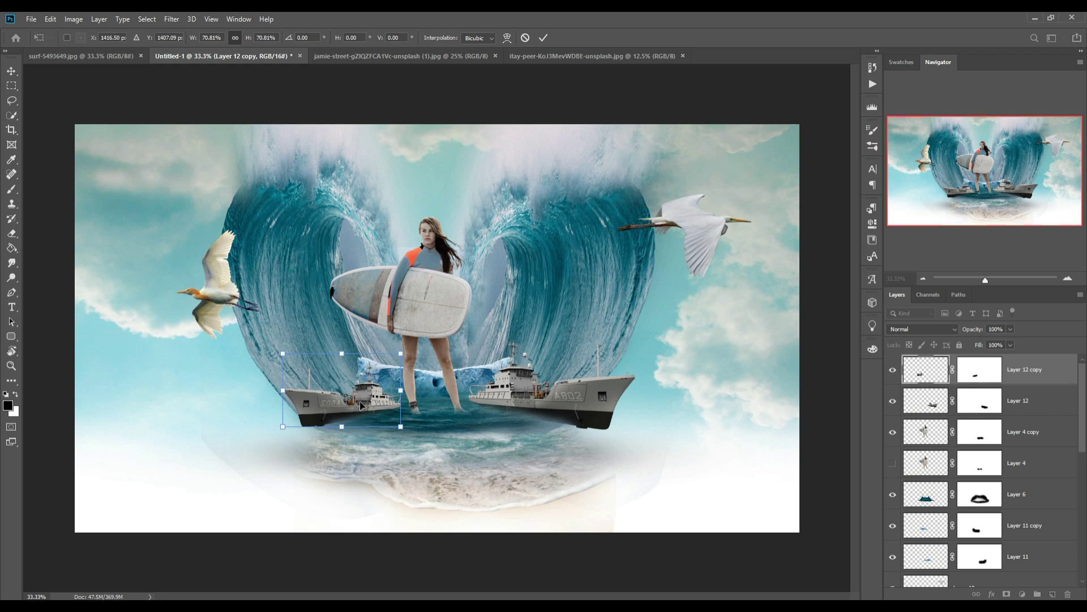
{"action": "left_click", "coordinate": [543, 38]}
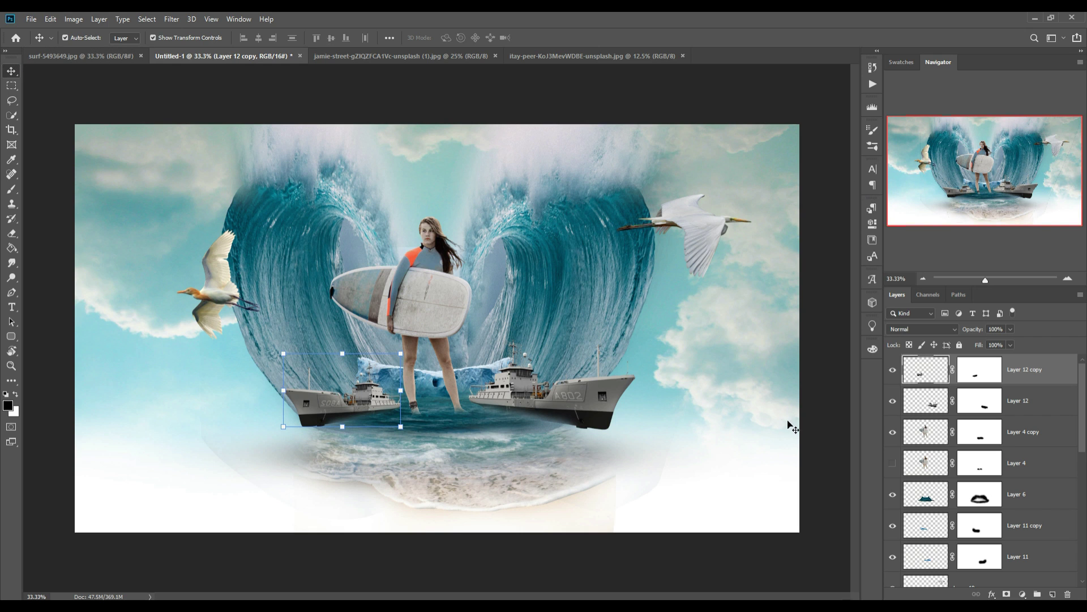
{"action": "left_click", "coordinate": [545, 390]}
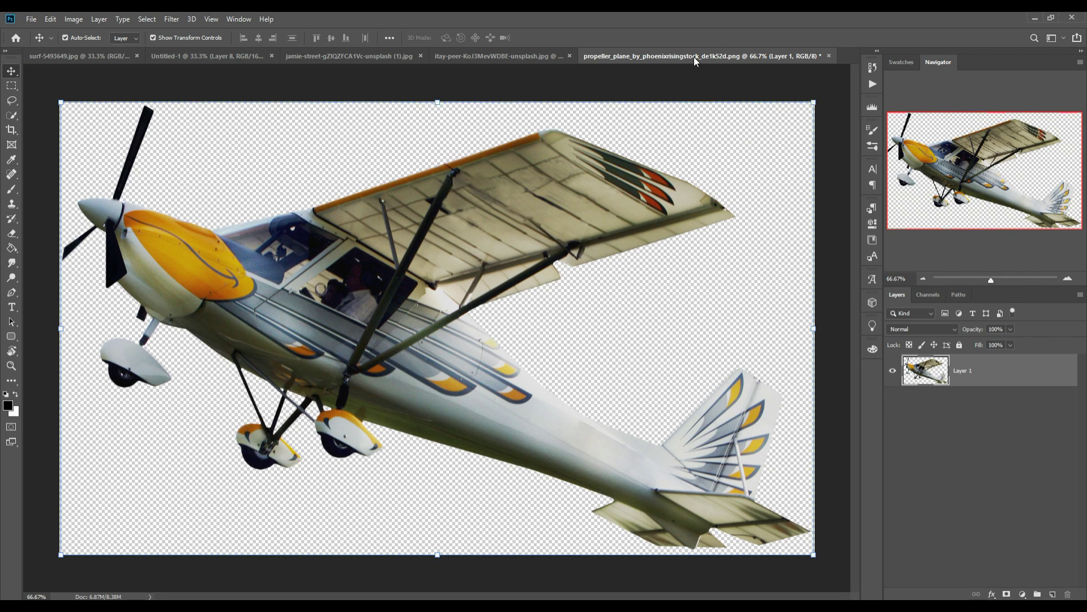
Copy the propeller plane image into Untitled-1 as a new layer, accepting the colour profile conversion.
{"action": "left_click_drag", "start_coordinate": [694, 56], "coordinate": [701, 86]}
{"action": "left_click_drag", "start_coordinate": [714, 263], "coordinate": [267, 165]}
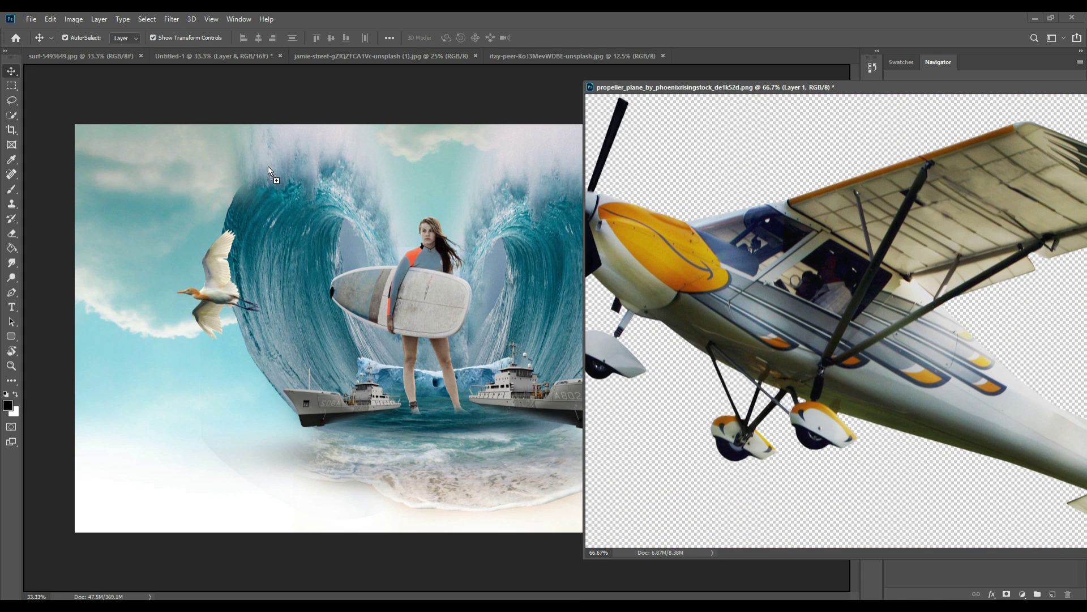
{"action": "left_click", "coordinate": [541, 244]}
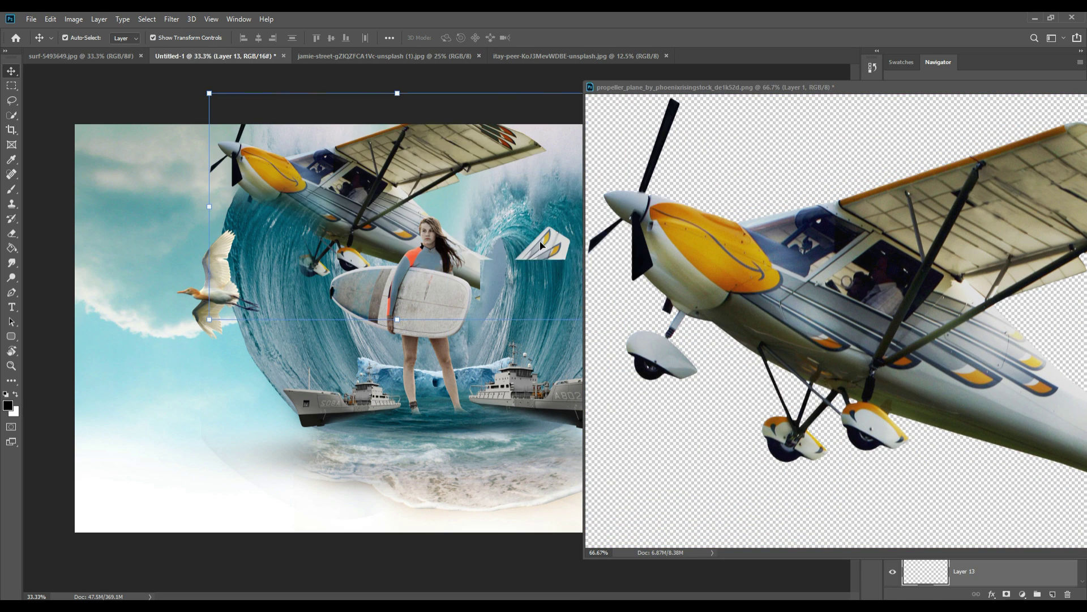
{"action": "left_click_drag", "start_coordinate": [1030, 87], "coordinate": [750, 287]}
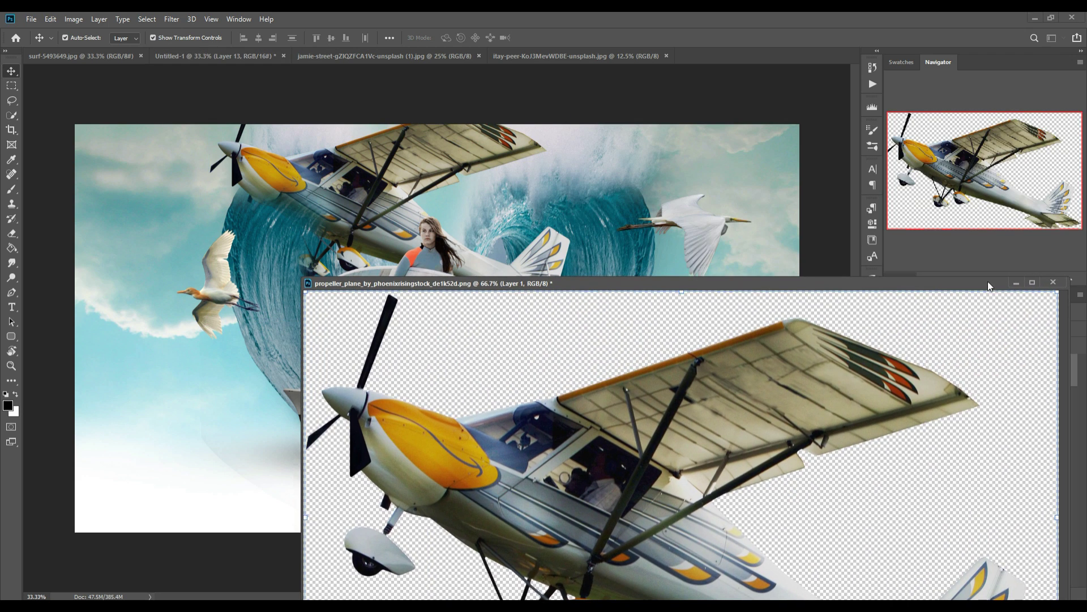
{"action": "key", "text": "ctrl+Tab"}
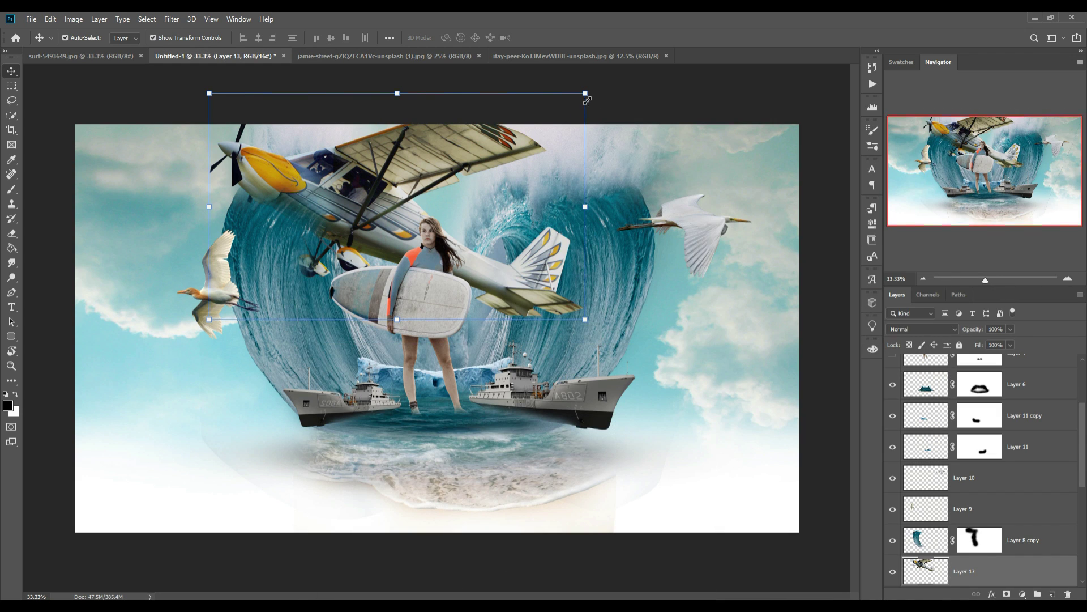
Scale the plane to about 75% at the upper left and place Layer 13 behind the surfer.
{"action": "left_click_drag", "start_coordinate": [586, 95], "coordinate": [493, 149]}
{"action": "left_click_drag", "start_coordinate": [363, 213], "coordinate": [341, 190]}
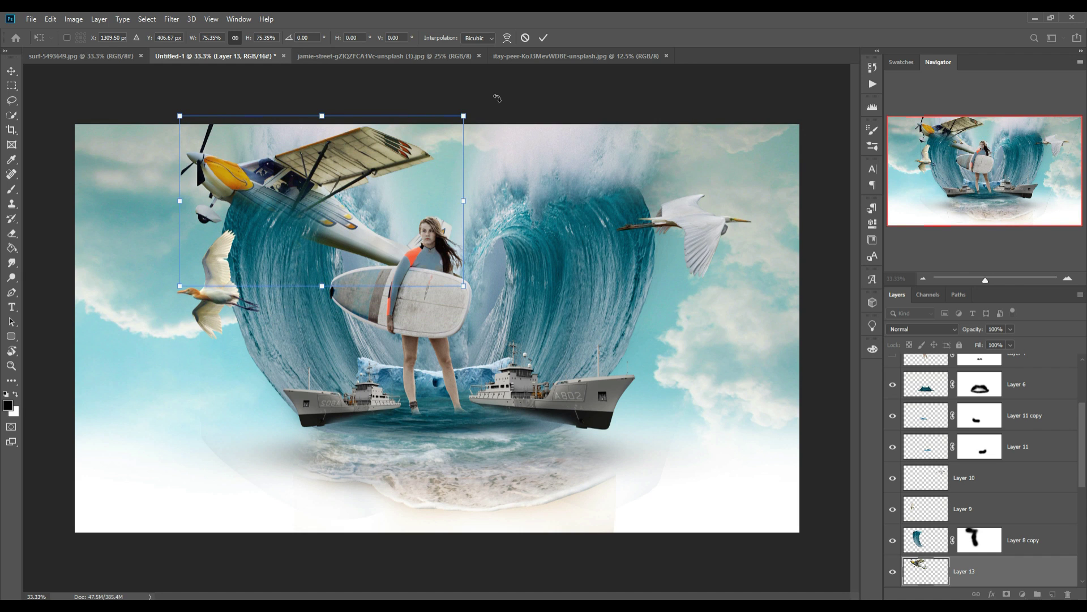
{"action": "left_click", "coordinate": [542, 38]}
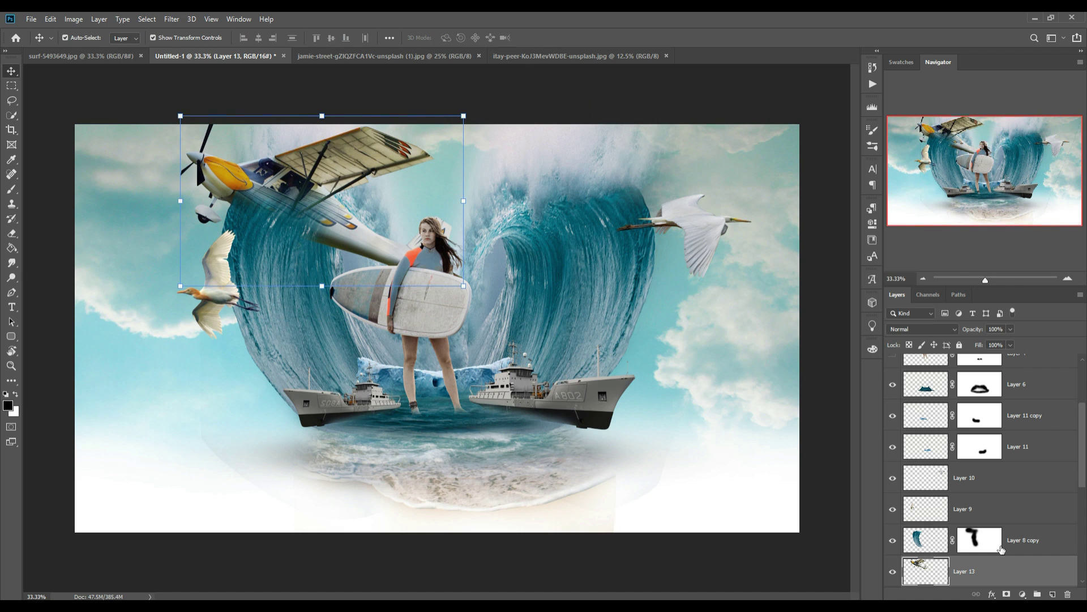
{"action": "left_click_drag", "start_coordinate": [1035, 575], "coordinate": [1018, 393]}
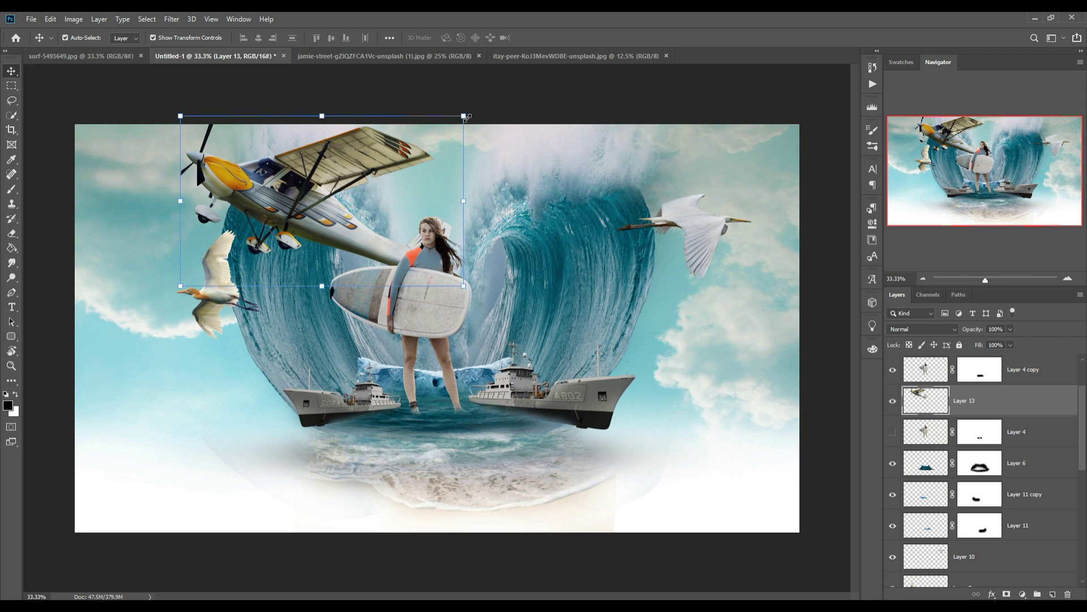
Shrink the plane slightly more, move it further up-left, and reopen Free Transform.
{"action": "left_click_drag", "start_coordinate": [465, 117], "coordinate": [449, 124]}
{"action": "mouse_move", "coordinate": [361, 200]}
{"action": "left_mouse_down"}
{"action": "mouse_move", "coordinate": [296, 188]}
{"action": "mouse_move", "coordinate": [327, 242]}
{"action": "mouse_move", "coordinate": [310, 244]}
{"action": "left_mouse_up"}
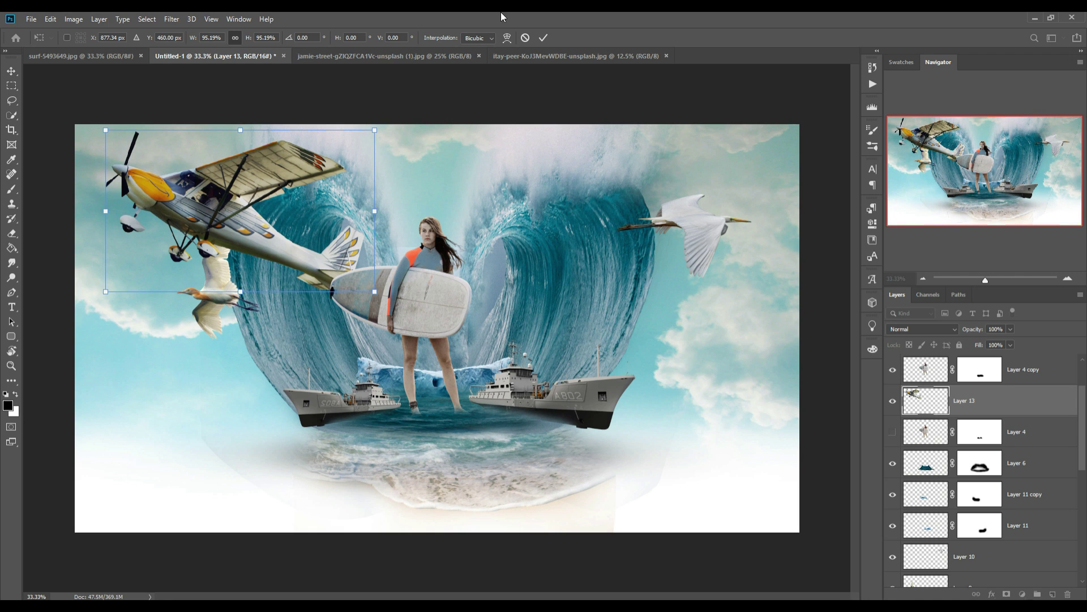
{"action": "left_click", "coordinate": [544, 37]}
{"action": "key", "text": "ctrl+t"}
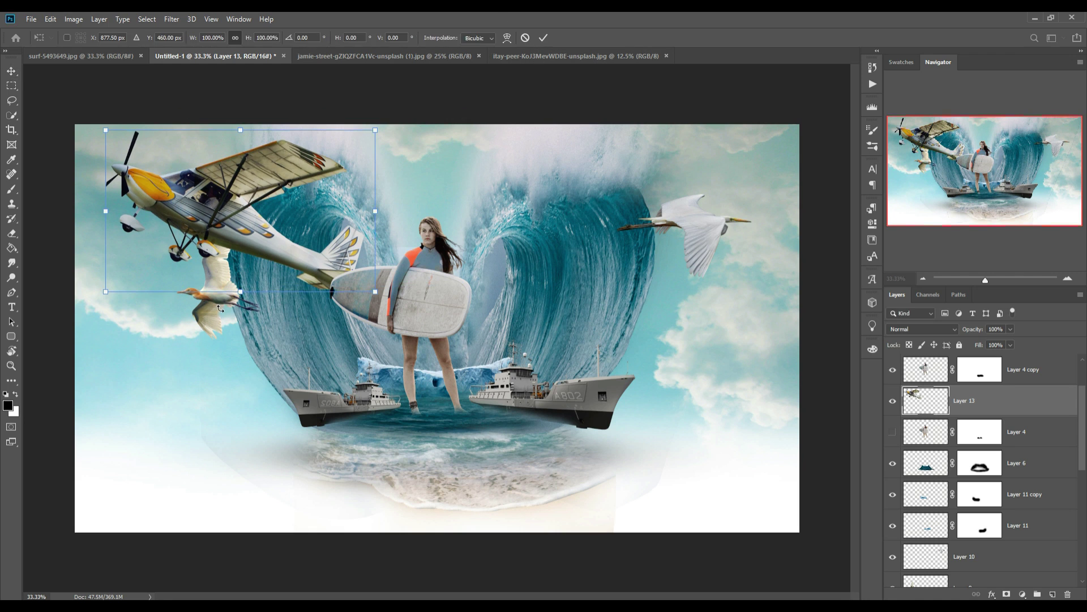
Nudge the left egret down, then fade the left ship's lower hull on its layer mask.
{"action": "mouse_move", "coordinate": [213, 300]}
{"action": "left_mouse_down"}
{"action": "mouse_move", "coordinate": [198, 362]}
{"action": "mouse_move", "coordinate": [211, 365]}
{"action": "left_mouse_up"}
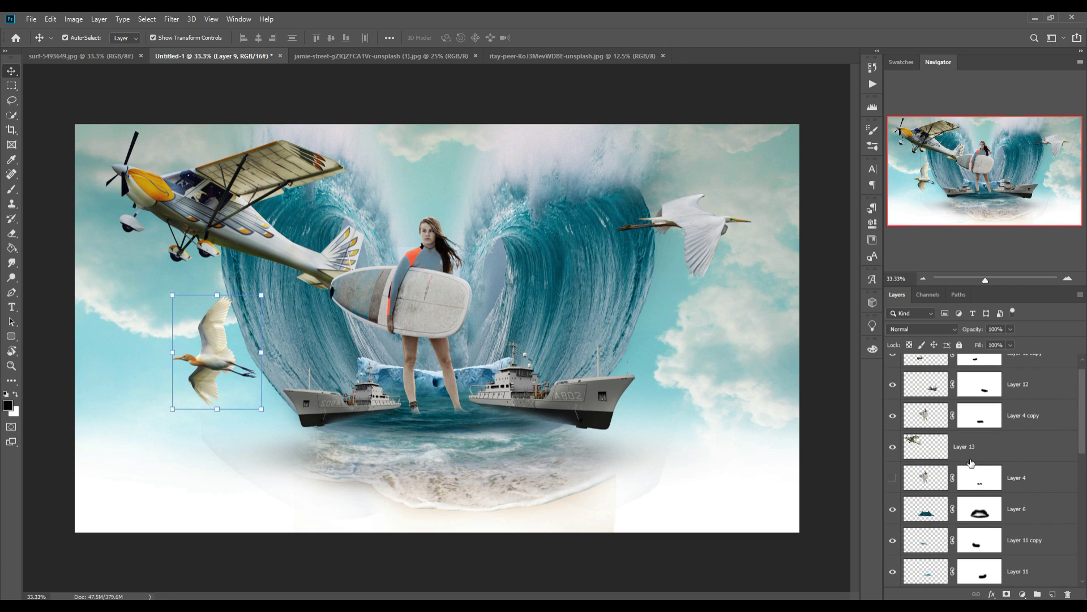
{"action": "scroll", "coordinate": [971, 462], "scroll_direction": "up", "scroll_amount": 3}
{"action": "left_click", "coordinate": [988, 376]}
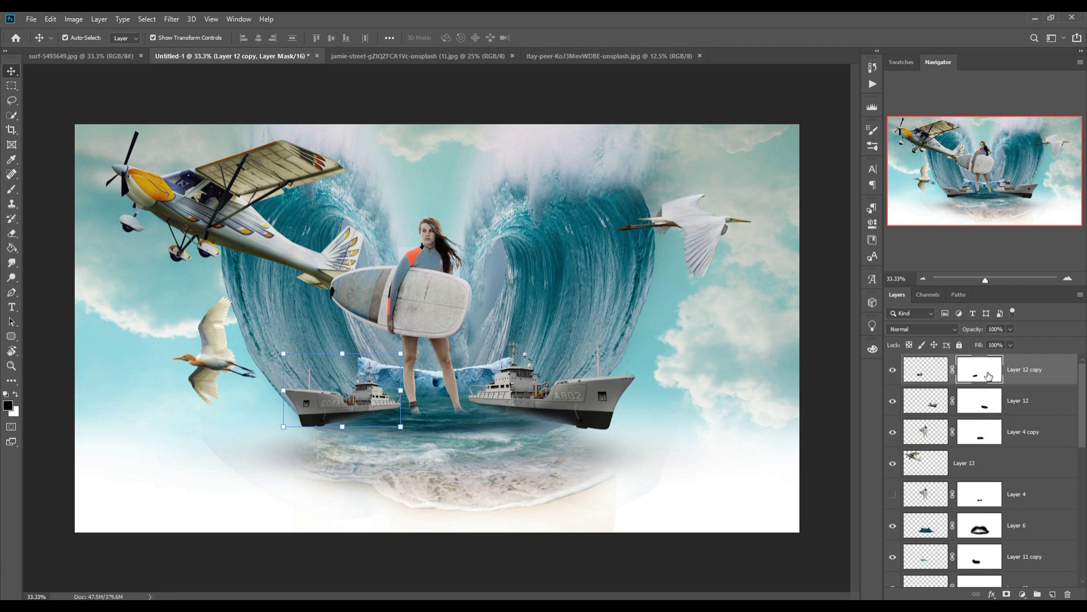
{"action": "left_click", "coordinate": [11, 190]}
{"action": "left_click_drag", "start_coordinate": [348, 414], "coordinate": [325, 419]}
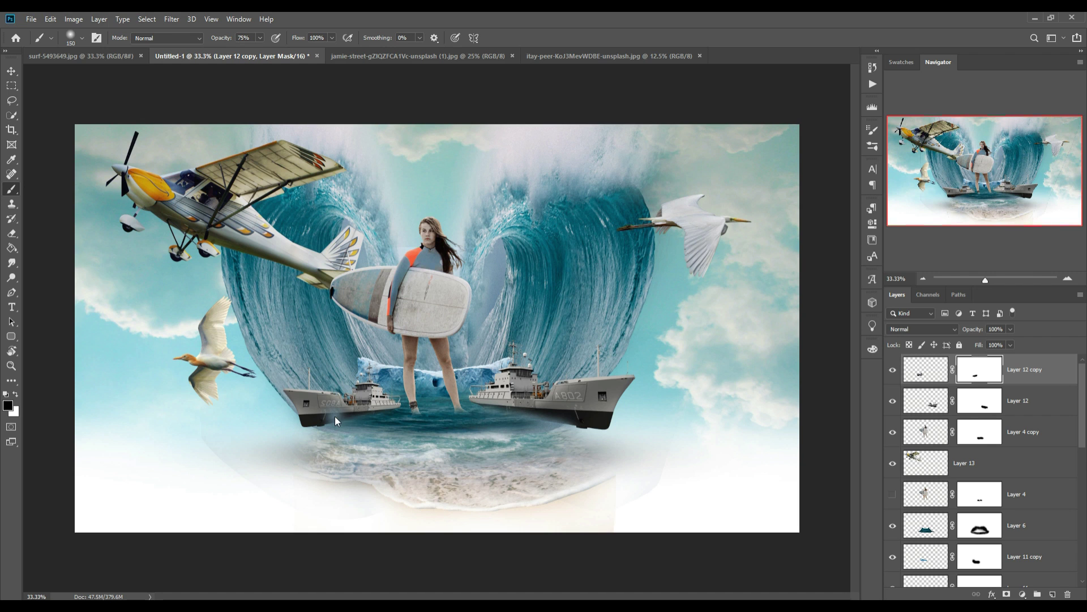
{"action": "left_click", "coordinate": [16, 394]}
{"action": "left_click_drag", "start_coordinate": [342, 427], "coordinate": [351, 426]}
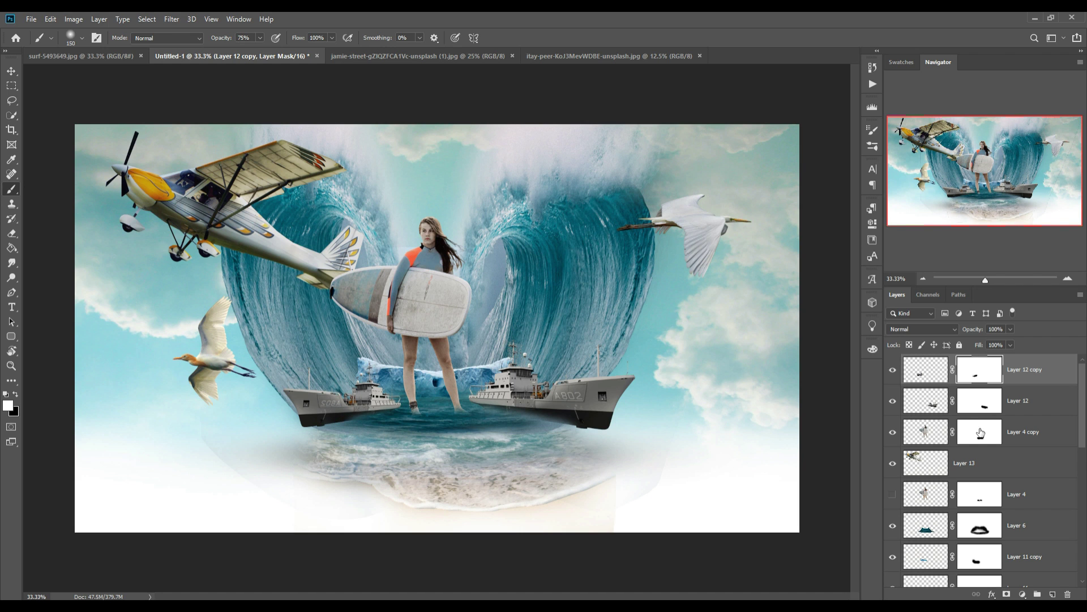
Blend the right ship's lower hull into the water on Layer 12's mask.
{"action": "left_click", "coordinate": [991, 402]}
{"action": "mouse_move", "coordinate": [517, 422]}
{"action": "left_mouse_down"}
{"action": "mouse_move", "coordinate": [571, 432]}
{"action": "mouse_move", "coordinate": [540, 407]}
{"action": "mouse_move", "coordinate": [546, 420]}
{"action": "left_mouse_up"}
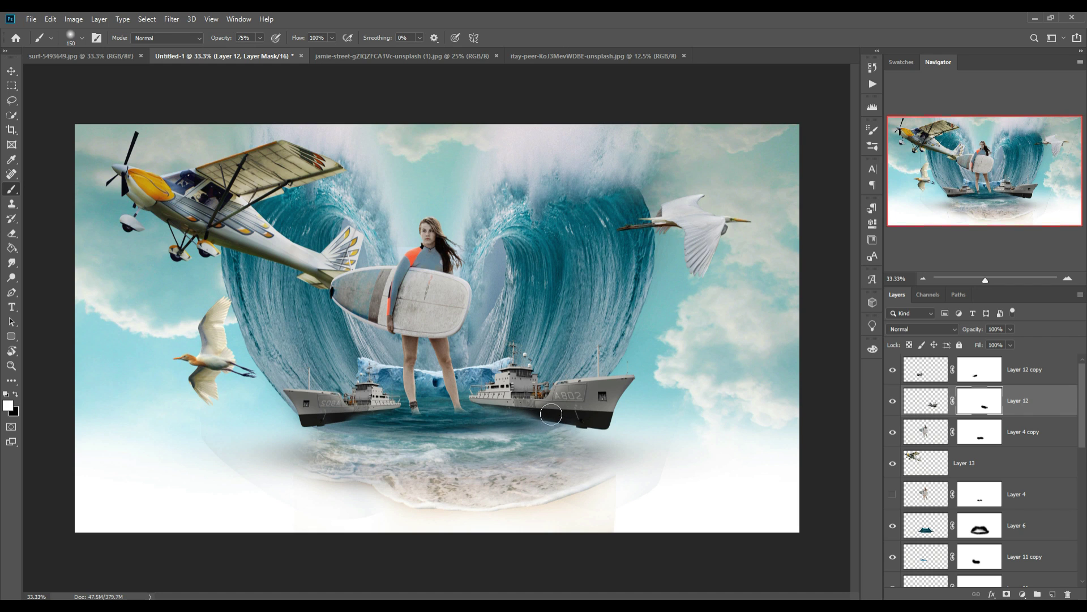
{"action": "left_click", "coordinate": [11, 71]}
Stretch Layer 5's foam band to about 125% width, nearly edge to edge, and commit it.
{"action": "scroll", "coordinate": [1003, 398], "scroll_direction": "down", "scroll_amount": 3}
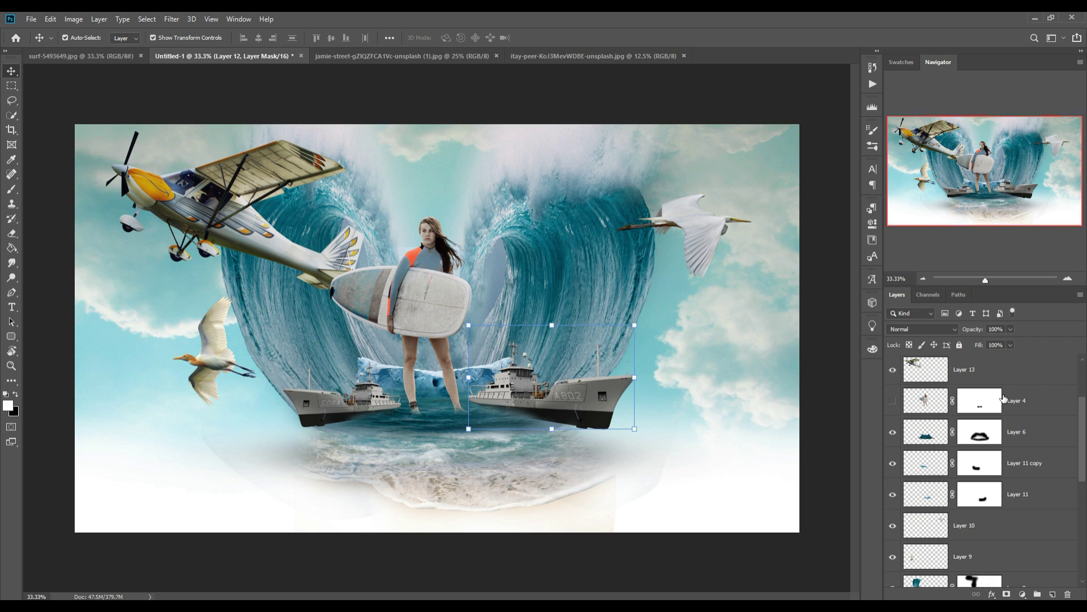
{"action": "scroll", "coordinate": [997, 396], "scroll_direction": "down", "scroll_amount": 1}
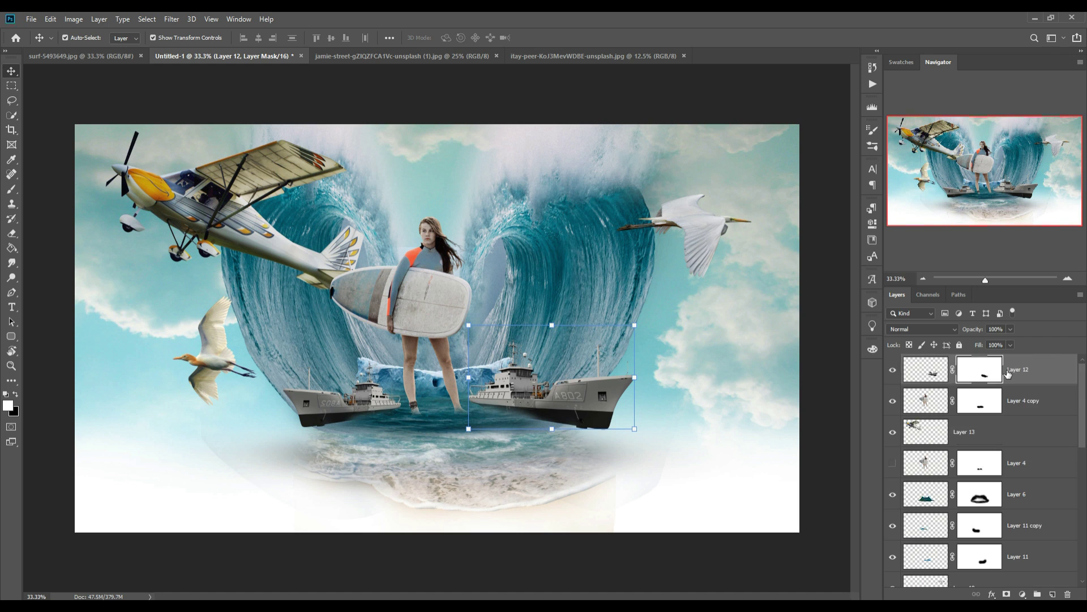
{"action": "scroll", "coordinate": [999, 391], "scroll_direction": "down", "scroll_amount": 1}
{"action": "scroll", "coordinate": [1004, 383], "scroll_direction": "down", "scroll_amount": 3}
{"action": "scroll", "coordinate": [1009, 374], "scroll_direction": "down", "scroll_amount": 2}
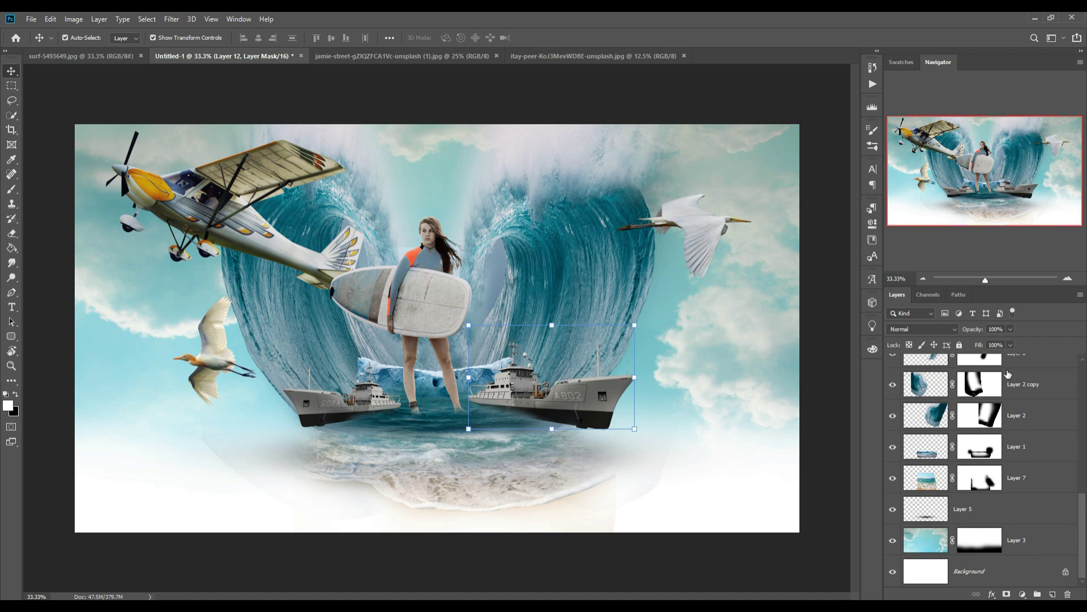
{"action": "left_click", "coordinate": [1000, 505]}
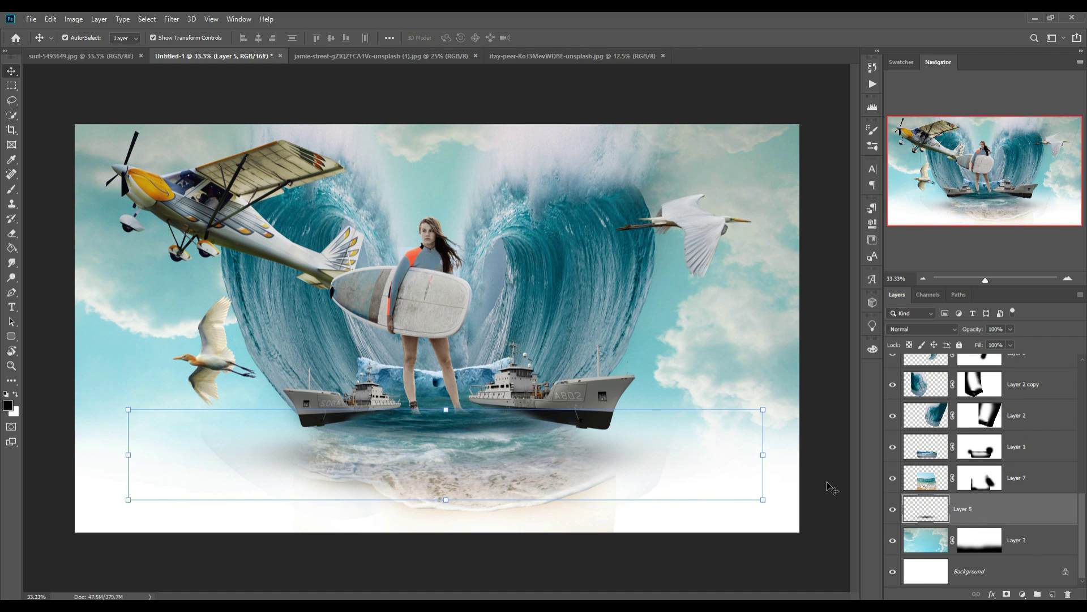
{"action": "left_click_drag", "start_coordinate": [770, 461], "coordinate": [816, 461]}
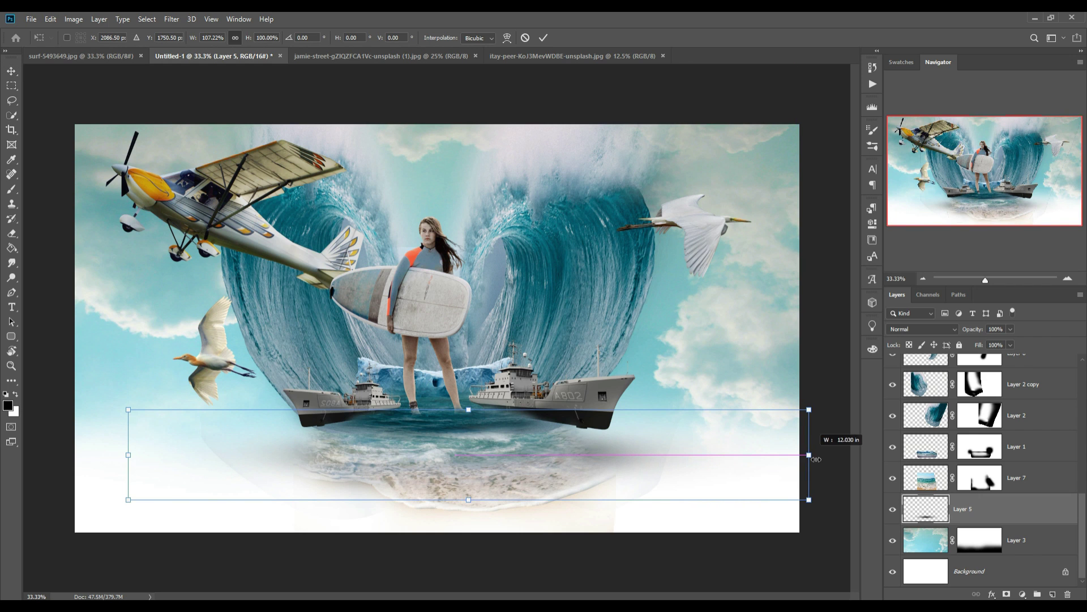
{"action": "left_click_drag", "start_coordinate": [103, 461], "coordinate": [47, 460]}
{"action": "left_click_drag", "start_coordinate": [813, 461], "coordinate": [847, 460]}
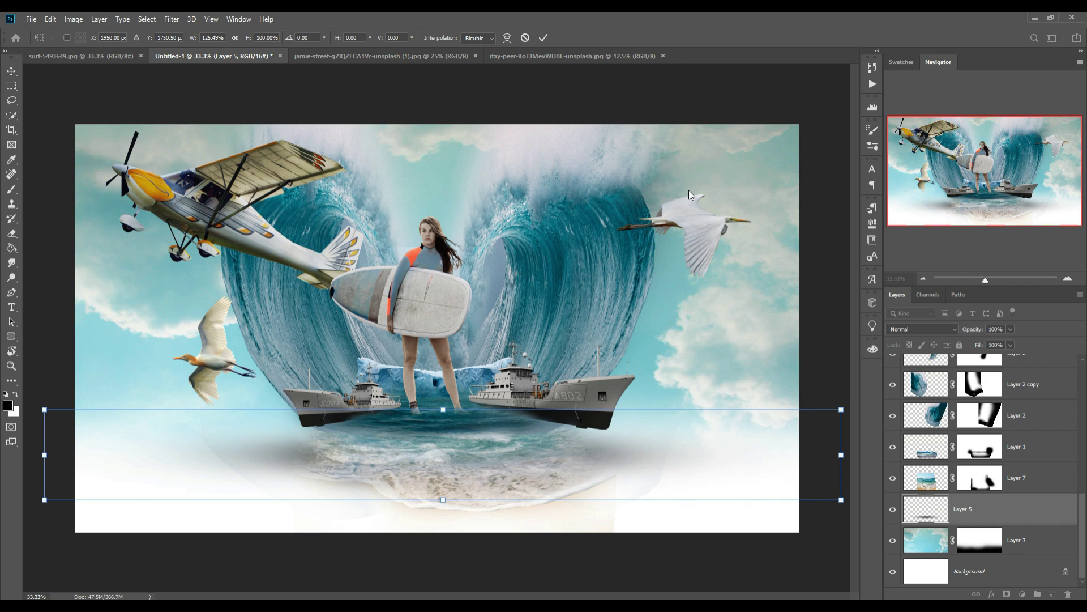
{"action": "left_click", "coordinate": [543, 38]}
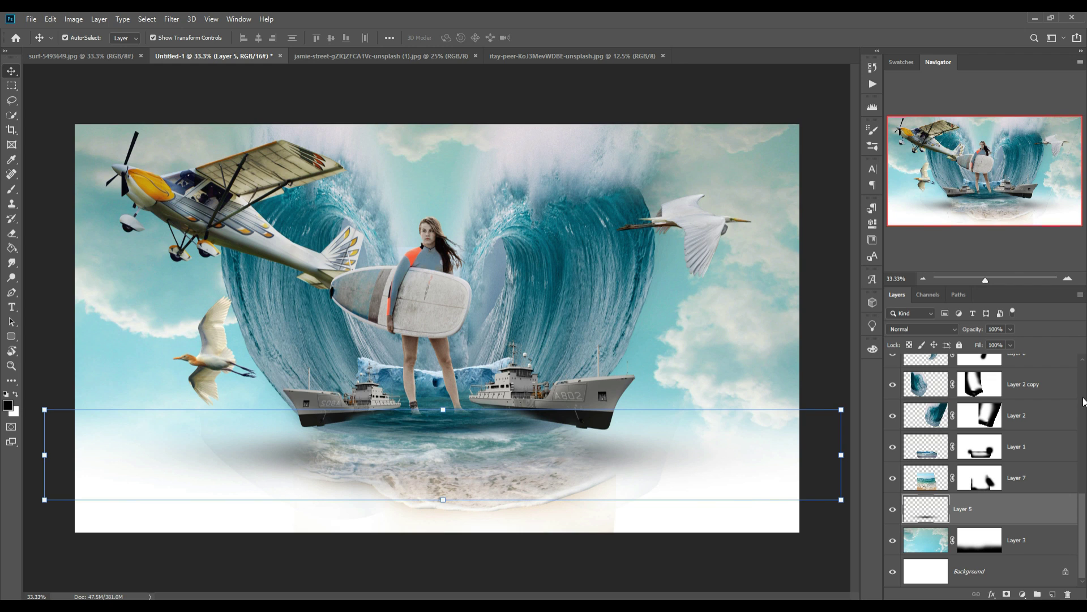
{"action": "scroll", "coordinate": [1065, 386], "scroll_direction": "up", "scroll_amount": 5}
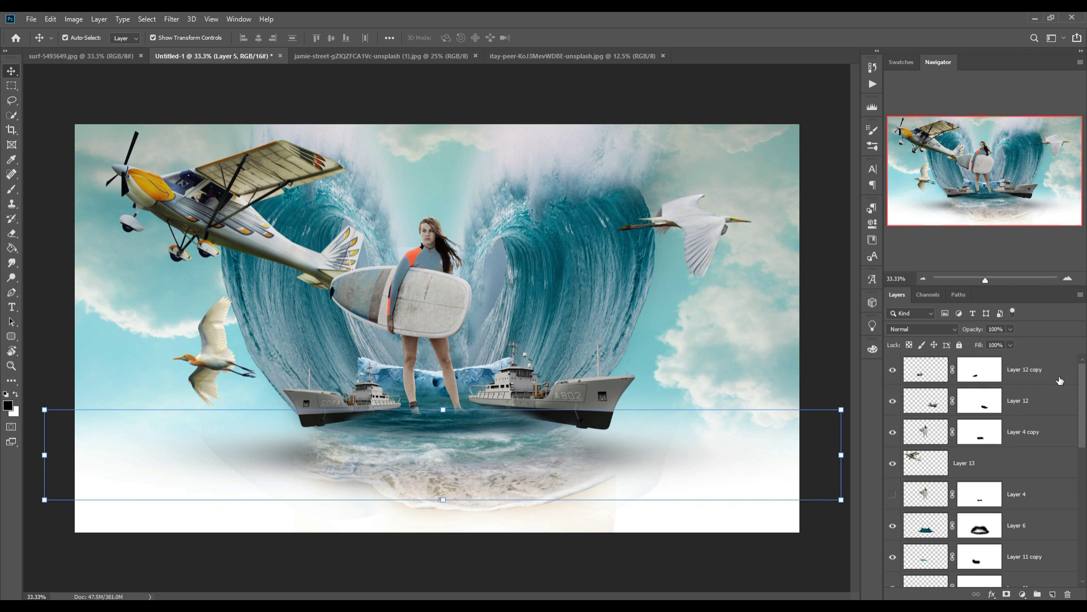
{"action": "left_click", "coordinate": [1059, 379]}
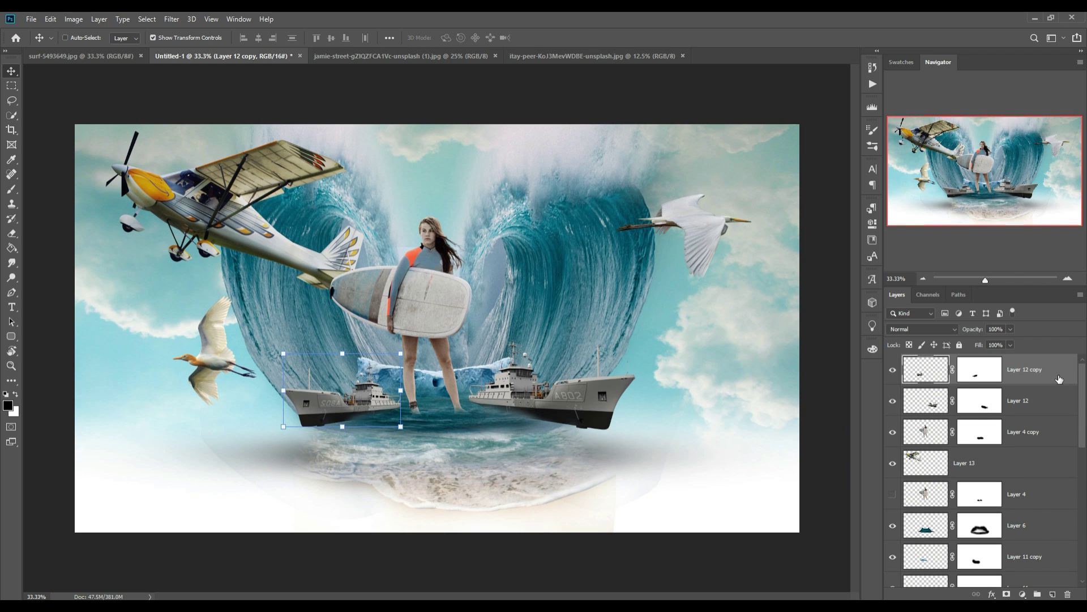
Stamp all visible layers into Layer 14 and convert it to a smart object.
{"action": "key", "text": "ctrl+shift+alt+e"}
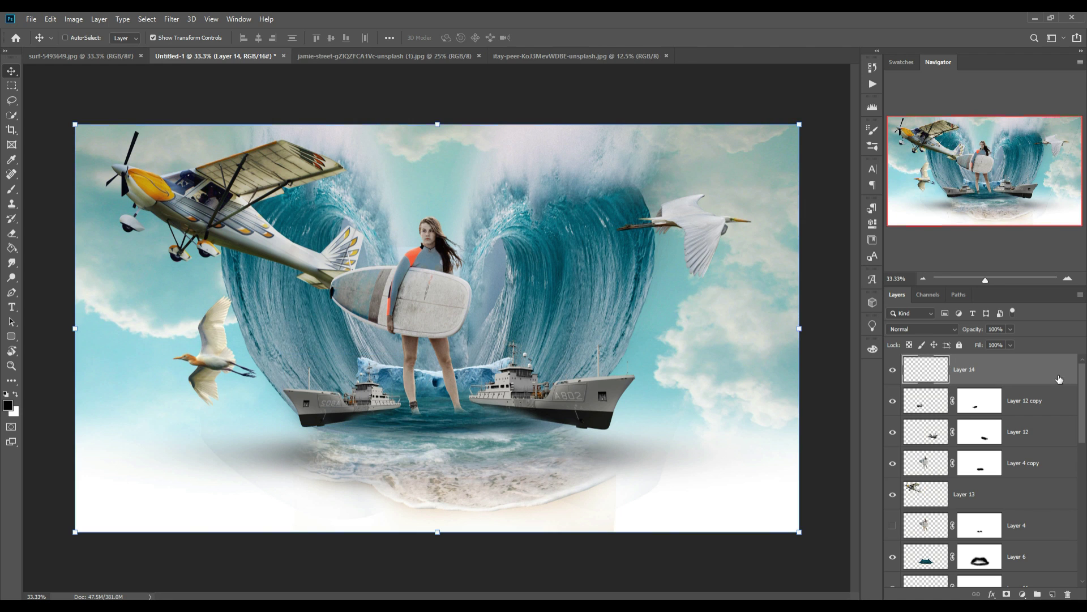
{"action": "right_click", "coordinate": [1036, 378]}
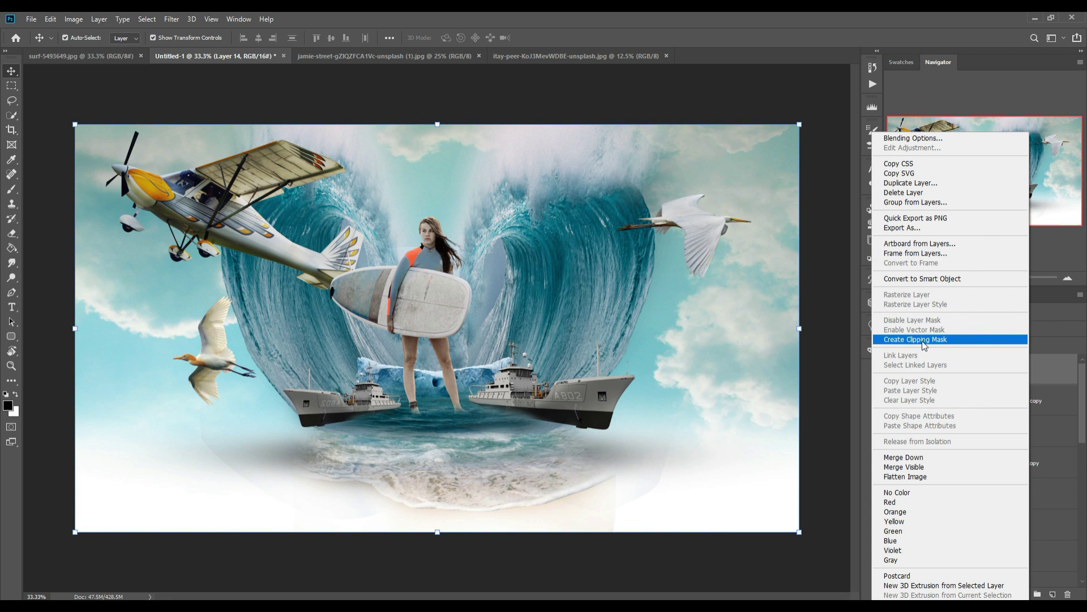
{"action": "left_click", "coordinate": [915, 279]}
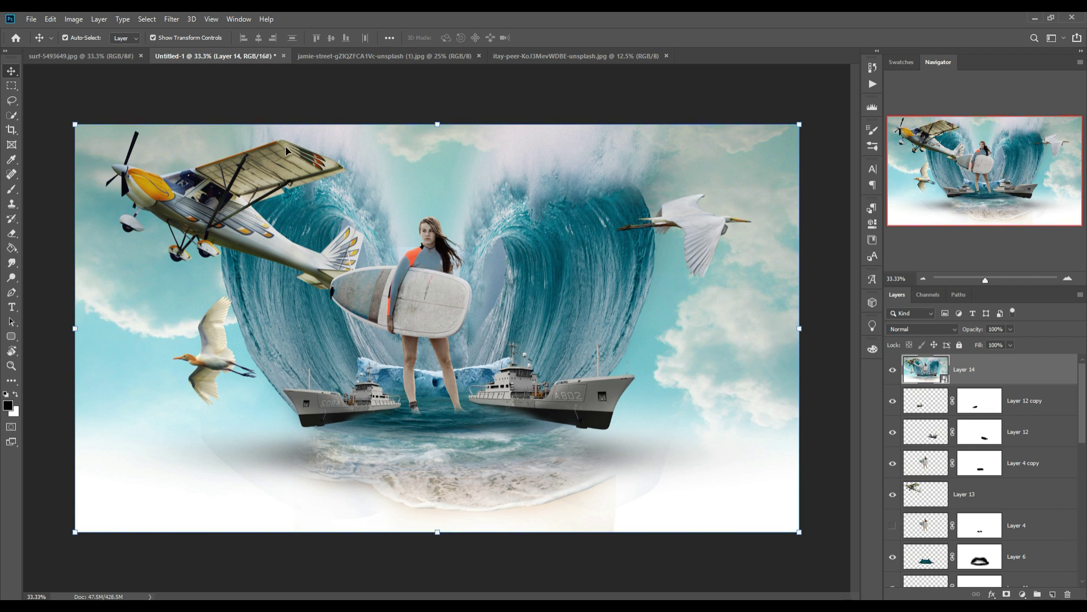
{"action": "left_click", "coordinate": [174, 19]}
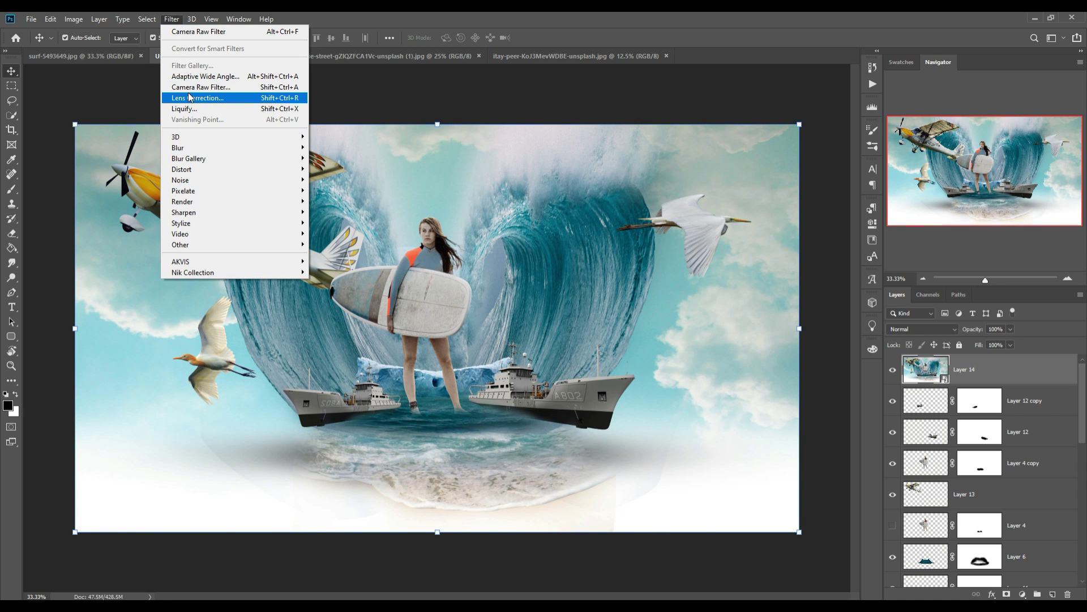
In the Camera Raw Filter, raise Contrast and boost Aquas and Blues saturation.
{"action": "left_click", "coordinate": [188, 88]}
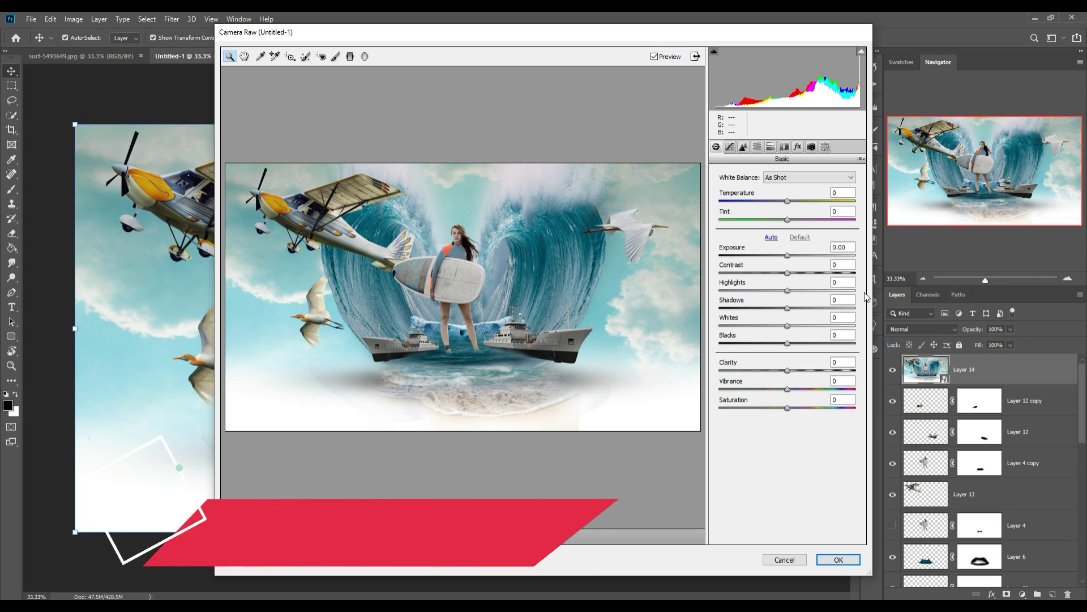
{"action": "mouse_move", "coordinate": [788, 273]}
{"action": "left_mouse_down"}
{"action": "mouse_move", "coordinate": [807, 272]}
{"action": "mouse_move", "coordinate": [782, 256]}
{"action": "left_mouse_up"}
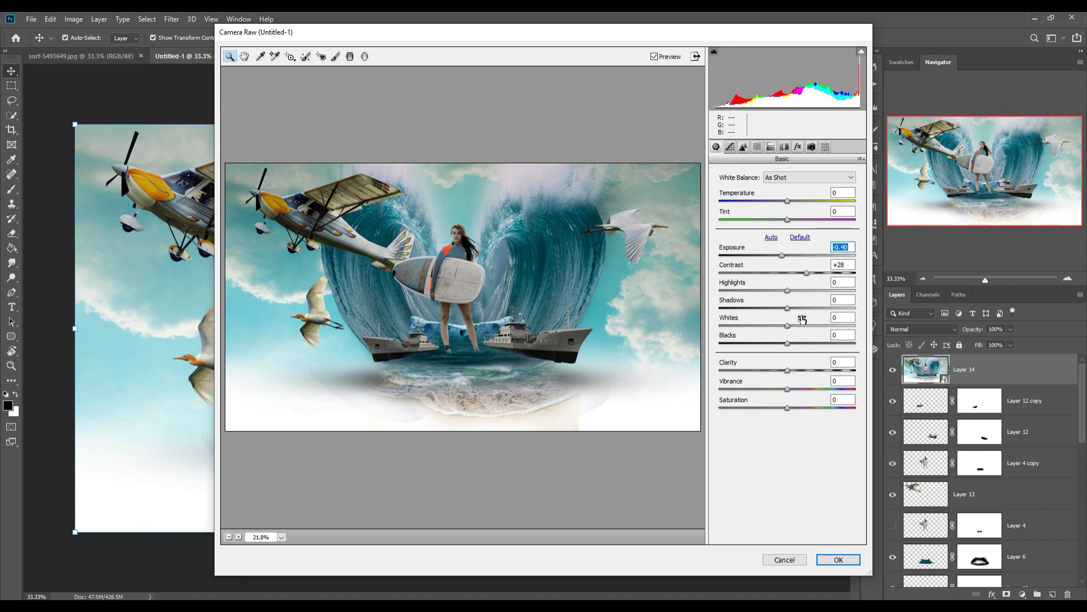
{"action": "left_click_drag", "start_coordinate": [787, 408], "coordinate": [794, 408]}
{"action": "left_click", "coordinate": [757, 147]}
{"action": "left_click", "coordinate": [758, 190]}
{"action": "left_click_drag", "start_coordinate": [790, 301], "coordinate": [808, 324]}
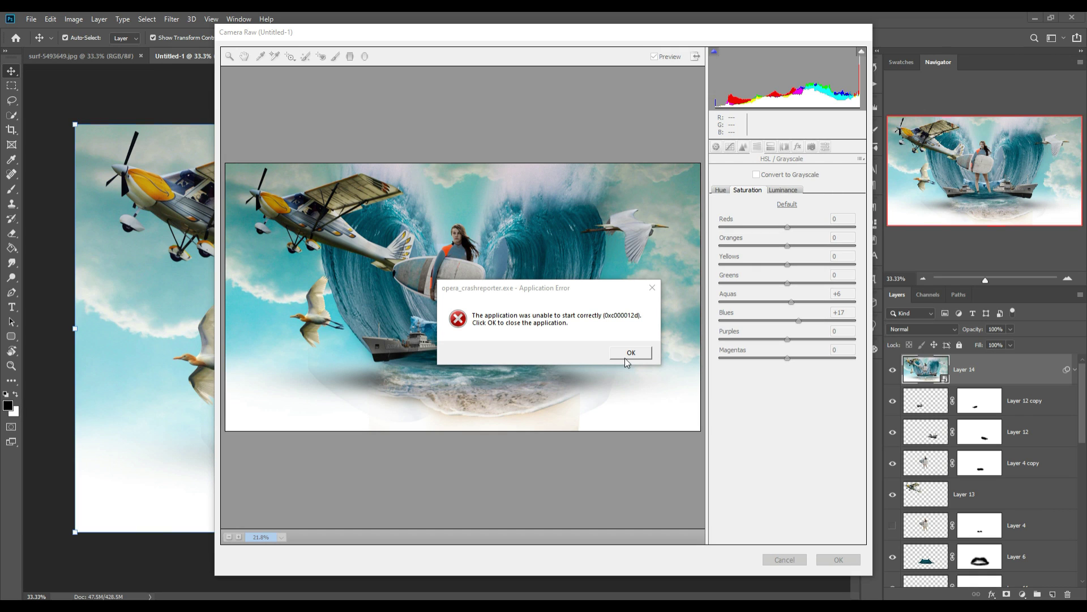
{"action": "left_click", "coordinate": [627, 359]}
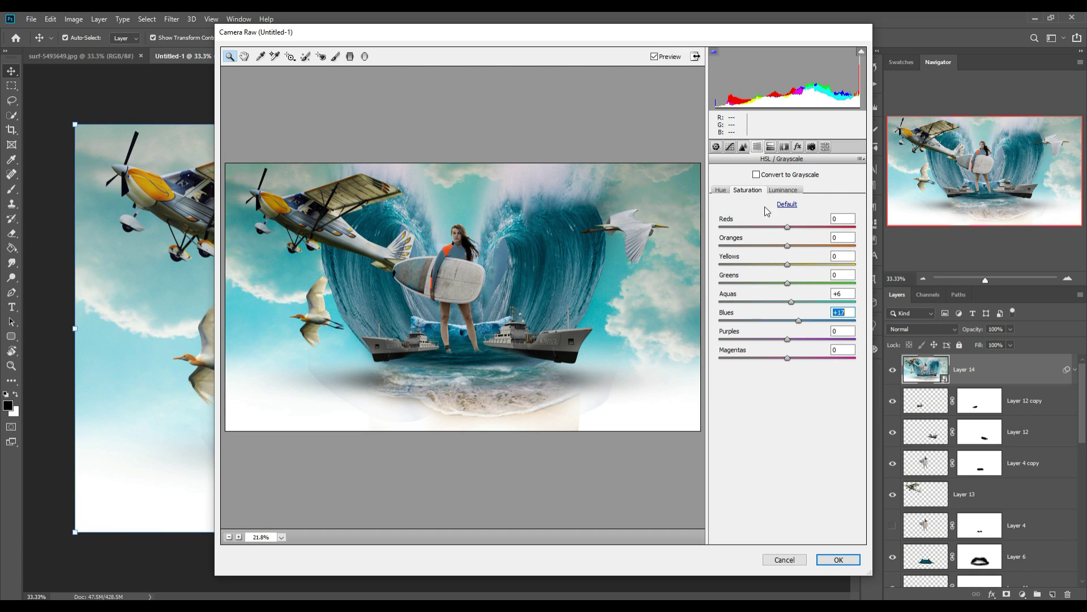
Set Camera Raw sharpening Amount to 56, apply the grade, and stamp visible layers into Layer 15.
{"action": "left_click", "coordinate": [744, 146]}
{"action": "left_click_drag", "start_coordinate": [722, 192], "coordinate": [770, 192]}
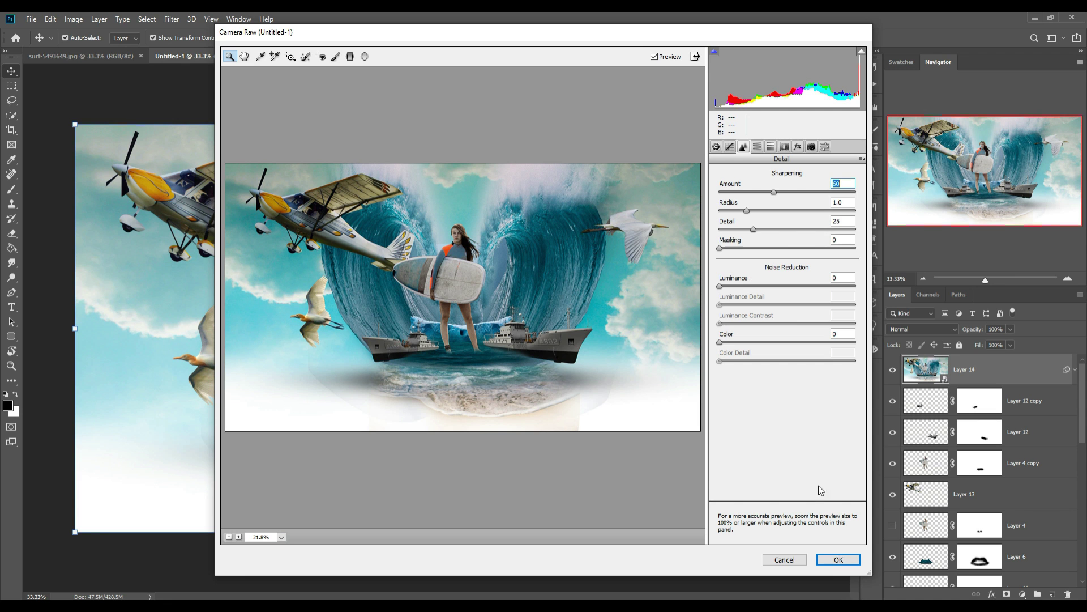
{"action": "left_click", "coordinate": [835, 561]}
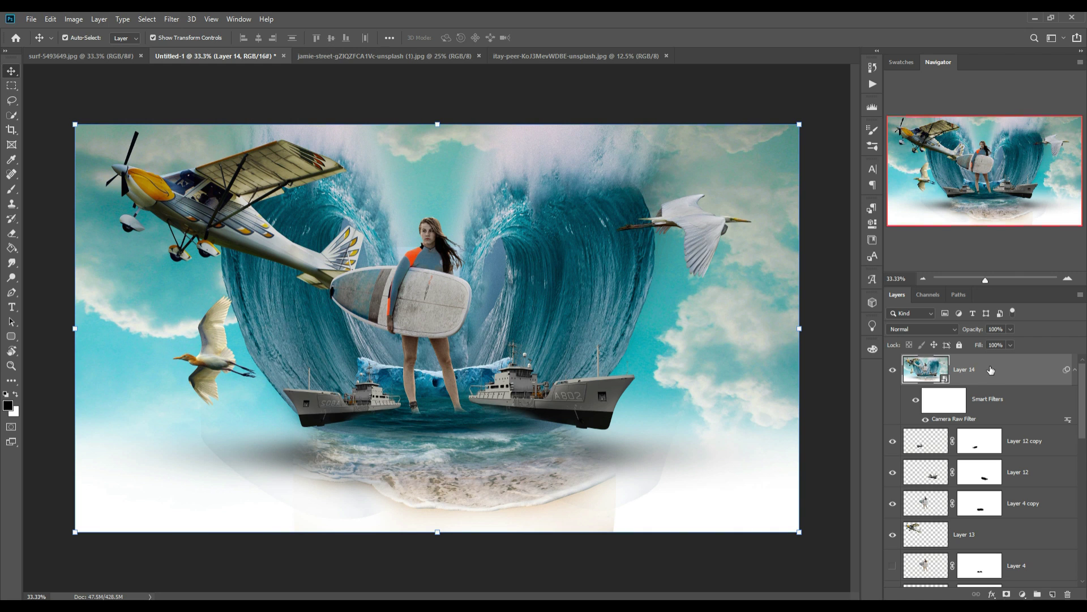
{"action": "key", "text": "ctrl+alt+shift+e"}
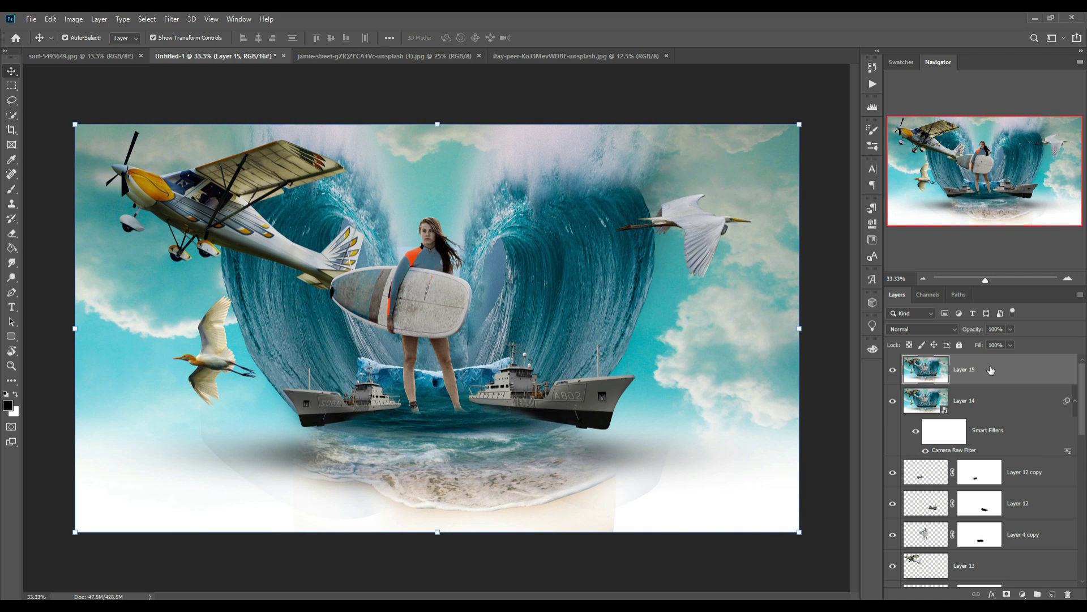